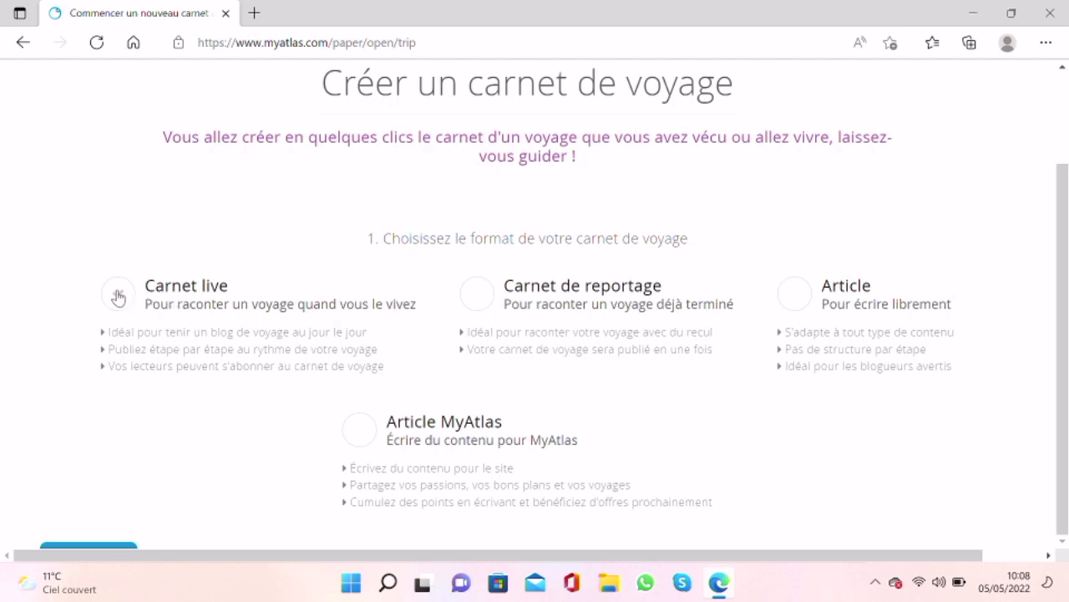
Step: Pick the Carnet live format and title the new journal 'Voyage à Mykonos'
{"action": "left_click", "coordinate": [118, 297]}
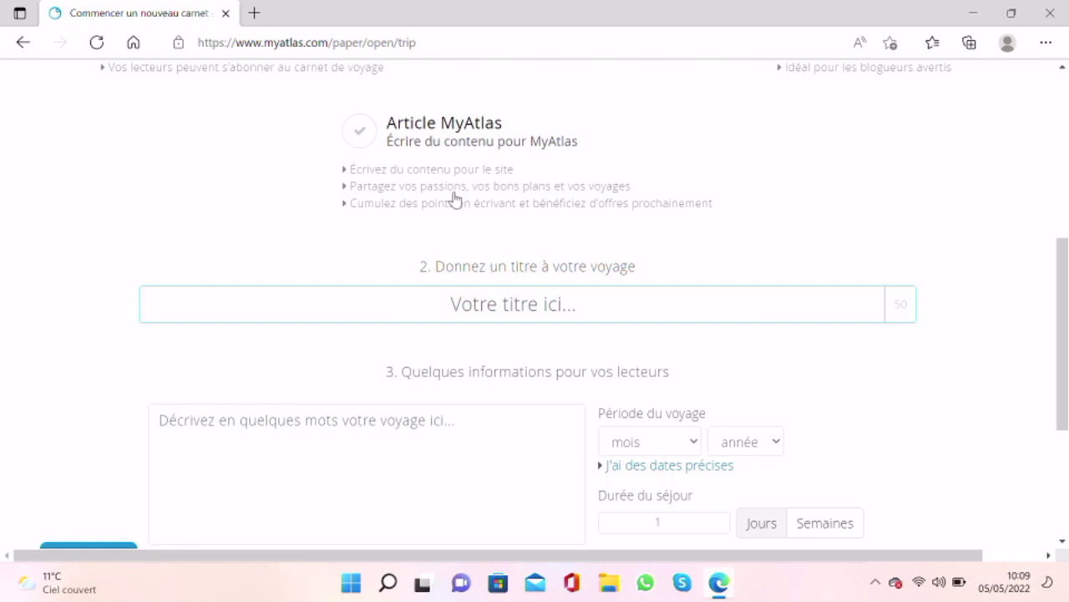
{"action": "left_click", "coordinate": [473, 300]}
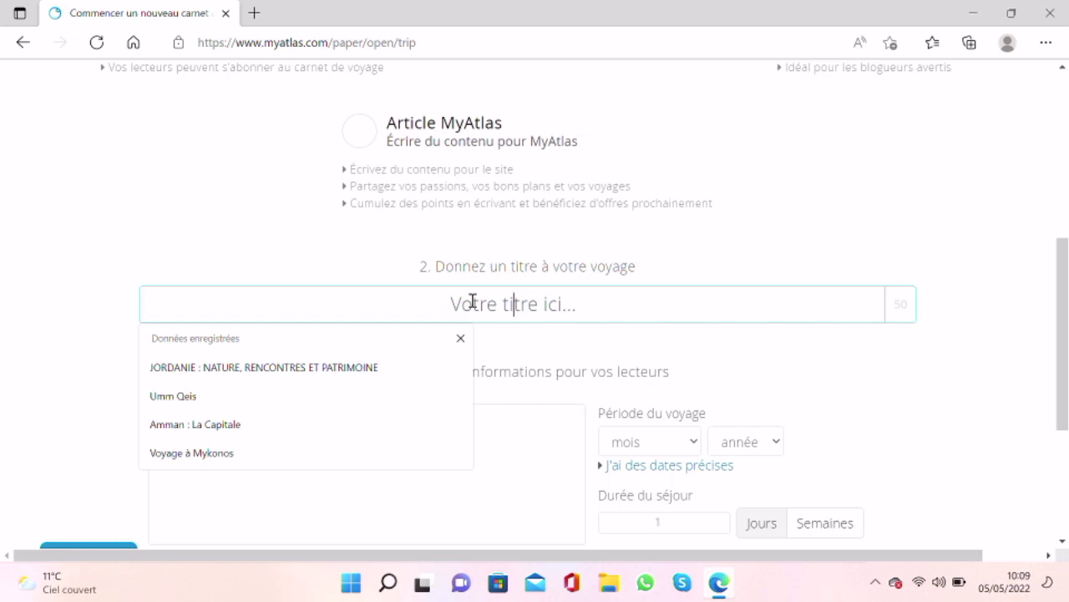
{"action": "type", "text": "Voyage "}
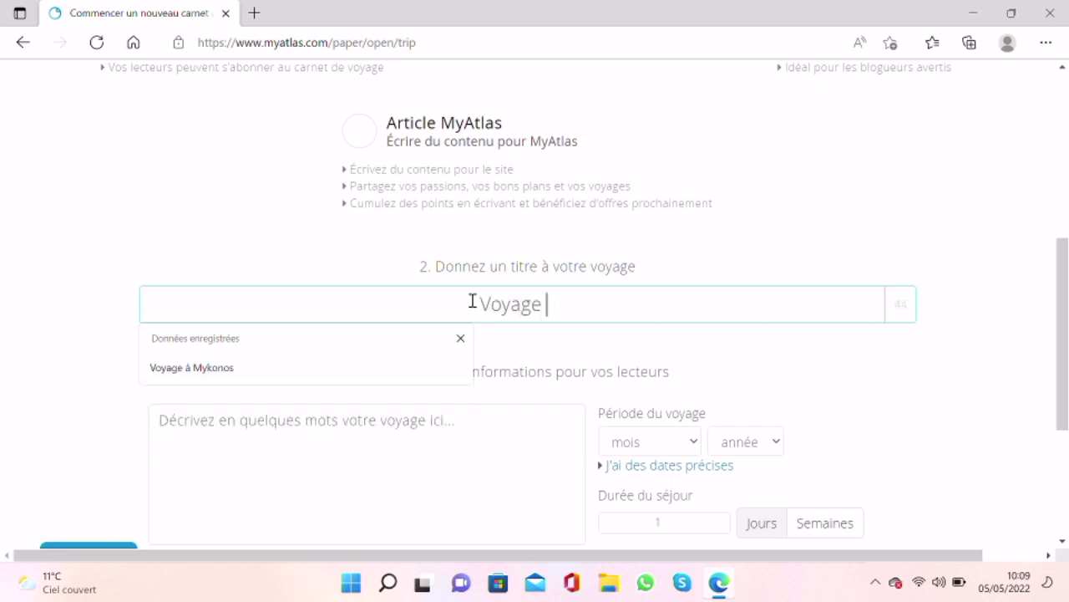
{"action": "type", "text": "à Mykonos"}
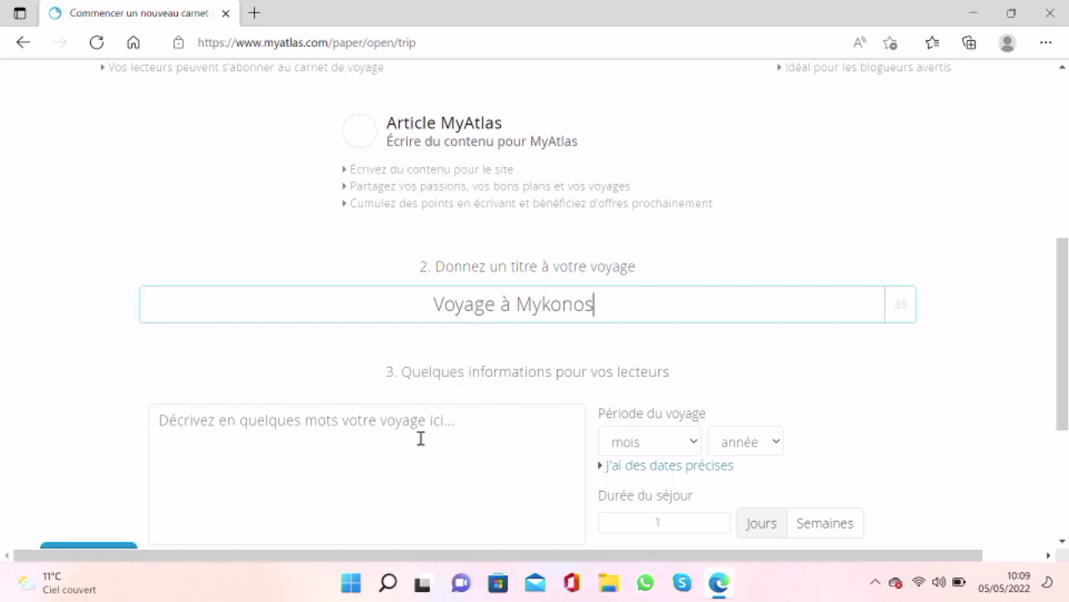
{"action": "scroll", "coordinate": [420, 435], "scroll_direction": "down", "scroll_amount": 2}
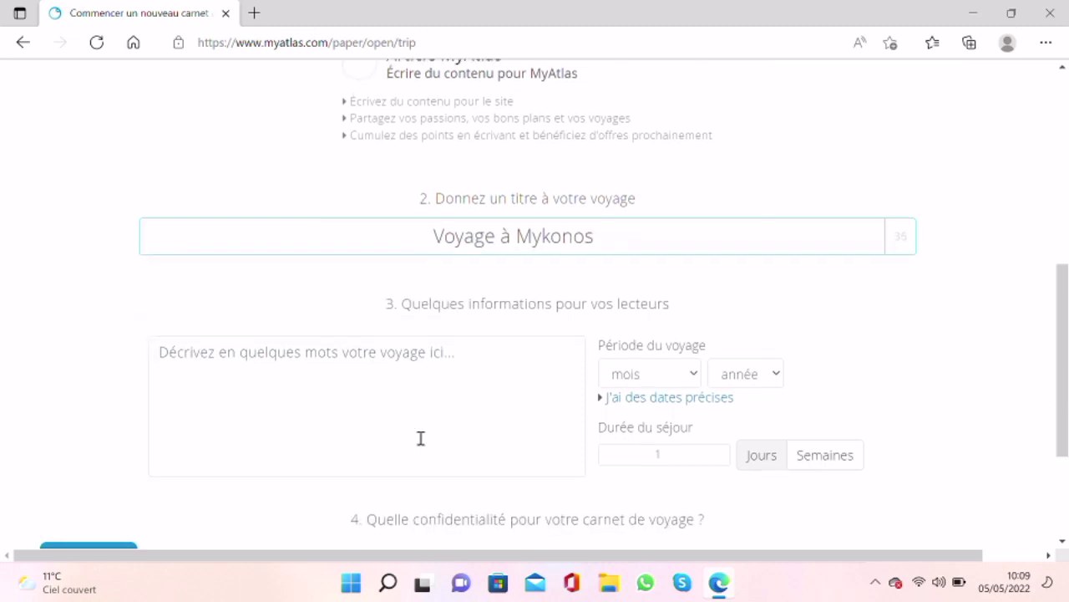
Step: Describe the trip as 'Présentation tutoriel' and date it May 2022
{"action": "left_click", "coordinate": [409, 377]}
{"action": "type", "text": "Présebta"}
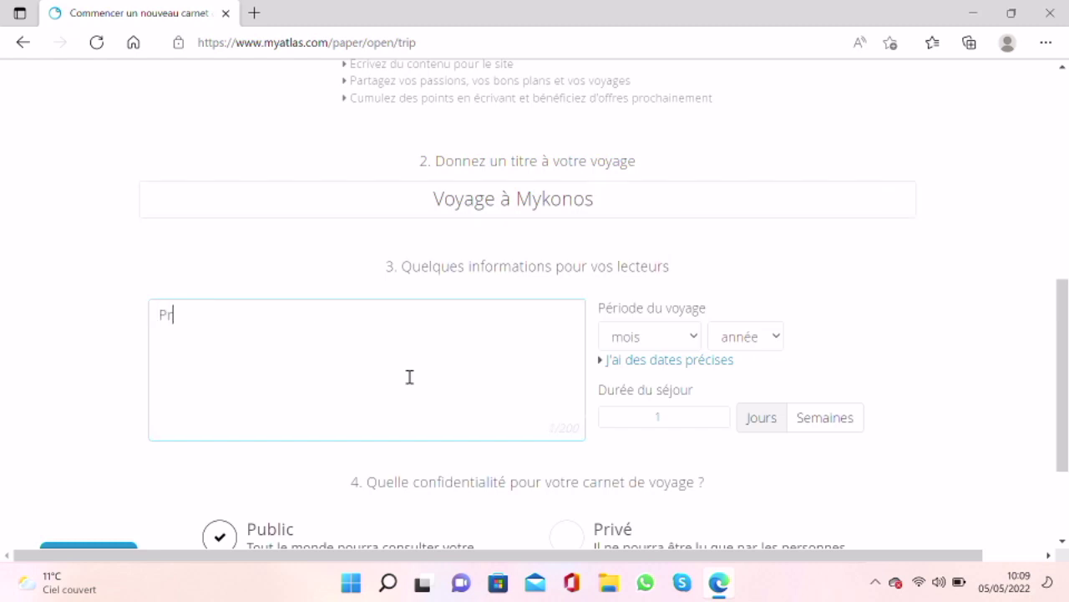
{"action": "key", "text": "BackSpace"}
{"action": "key", "text": "BackSpace"}
{"action": "key", "text": "BackSpace"}
{"action": "type", "text": "ntation tutoriel"}
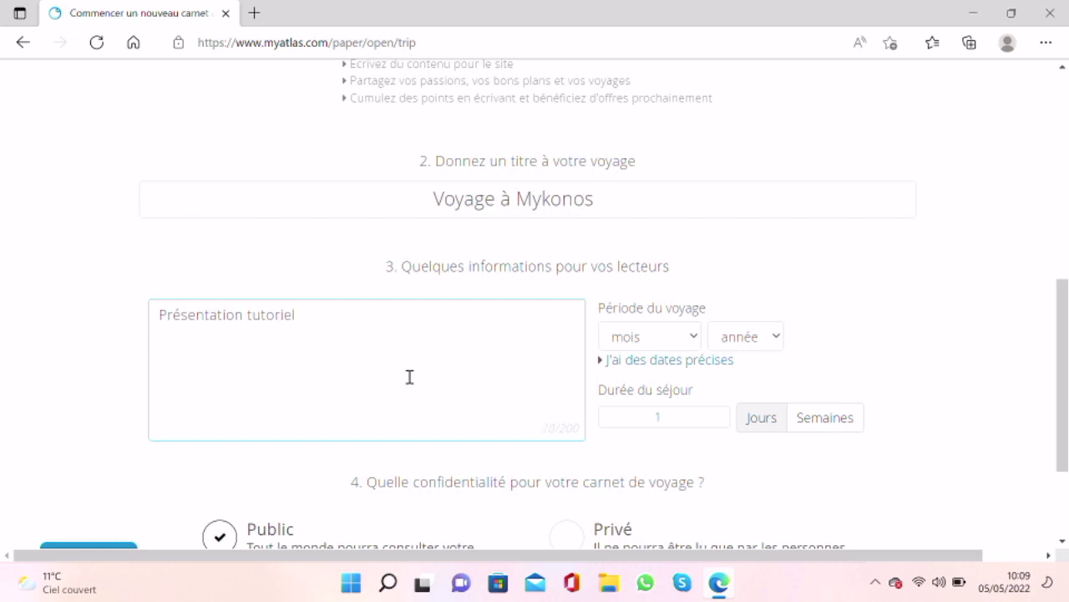
{"action": "left_click", "coordinate": [689, 338]}
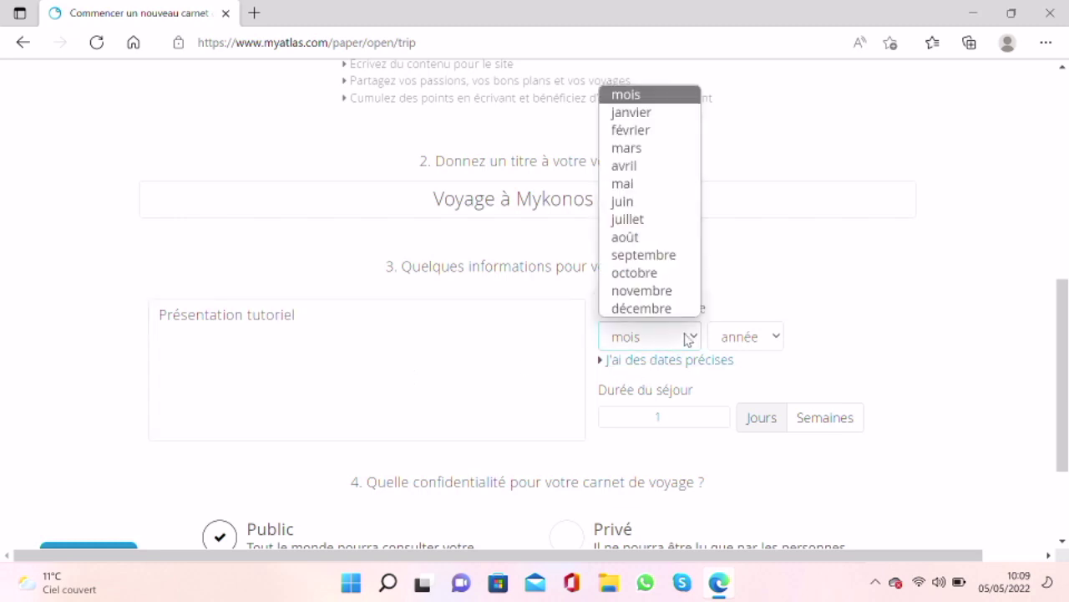
{"action": "left_click", "coordinate": [652, 189]}
{"action": "left_click", "coordinate": [732, 336]}
{"action": "left_click", "coordinate": [724, 60]}
Step: Set the length of stay to 45 days
{"action": "left_click", "coordinate": [838, 428]}
{"action": "scroll", "coordinate": [649, 475], "scroll_direction": "down", "scroll_amount": 3}
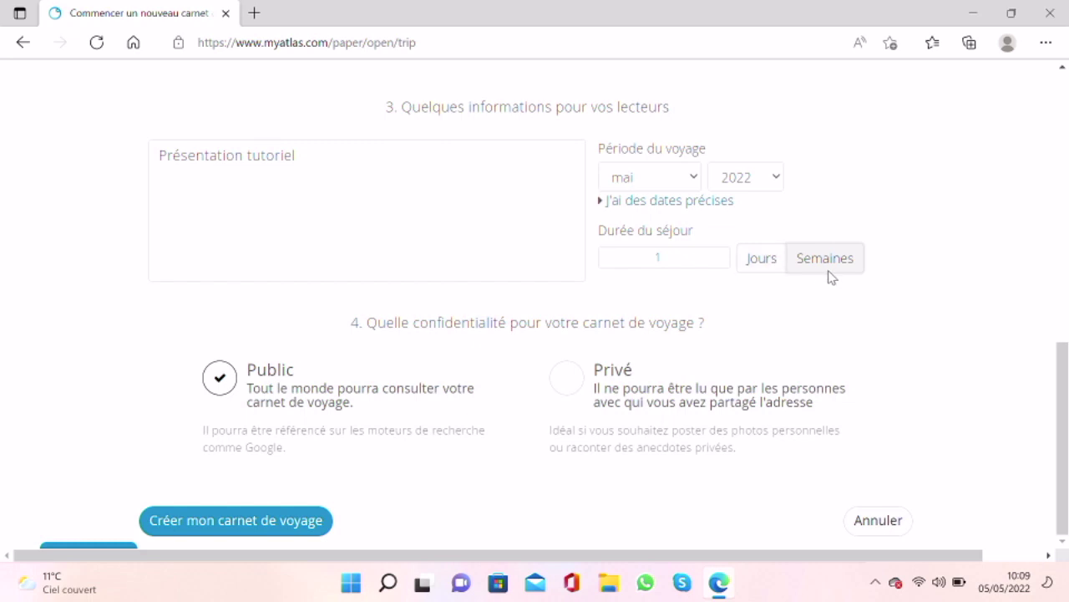
{"action": "left_click", "coordinate": [703, 256]}
{"action": "left_click_drag", "start_coordinate": [703, 255], "coordinate": [547, 249]}
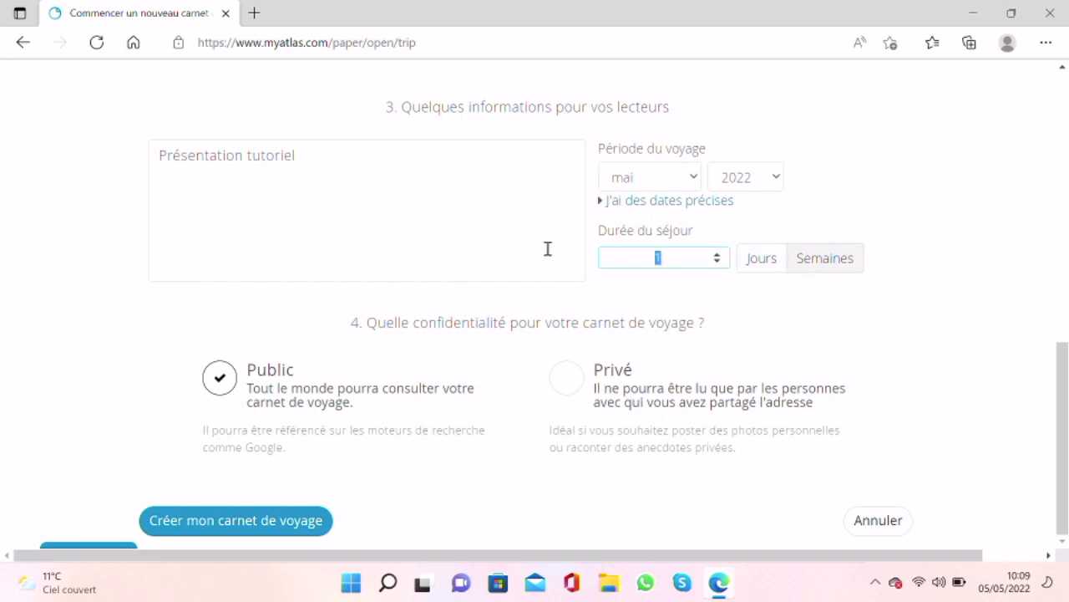
{"action": "type", "text": "45"}
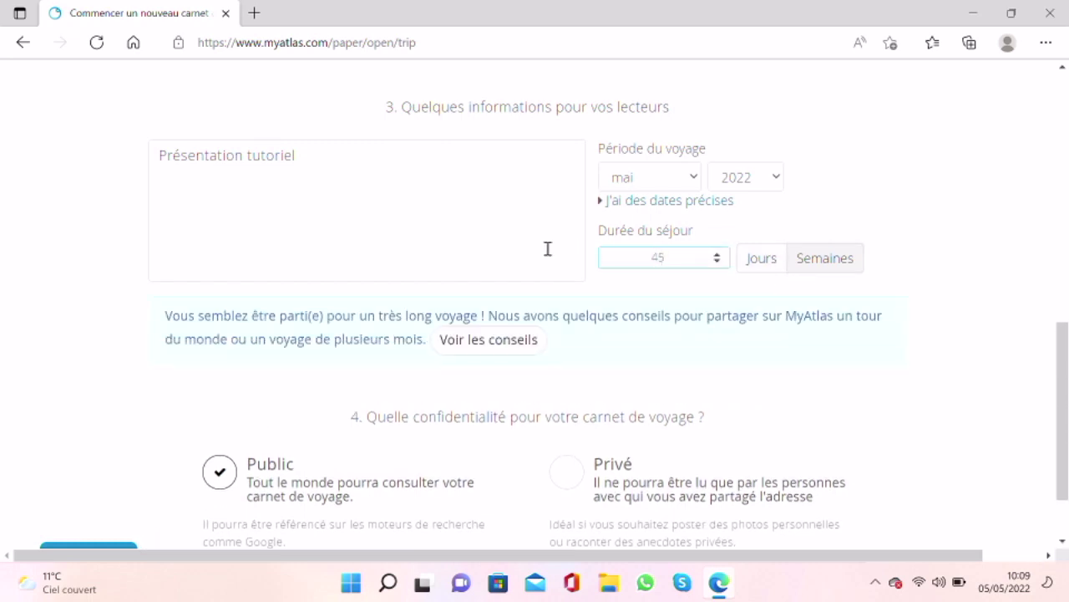
{"action": "left_click", "coordinate": [755, 260]}
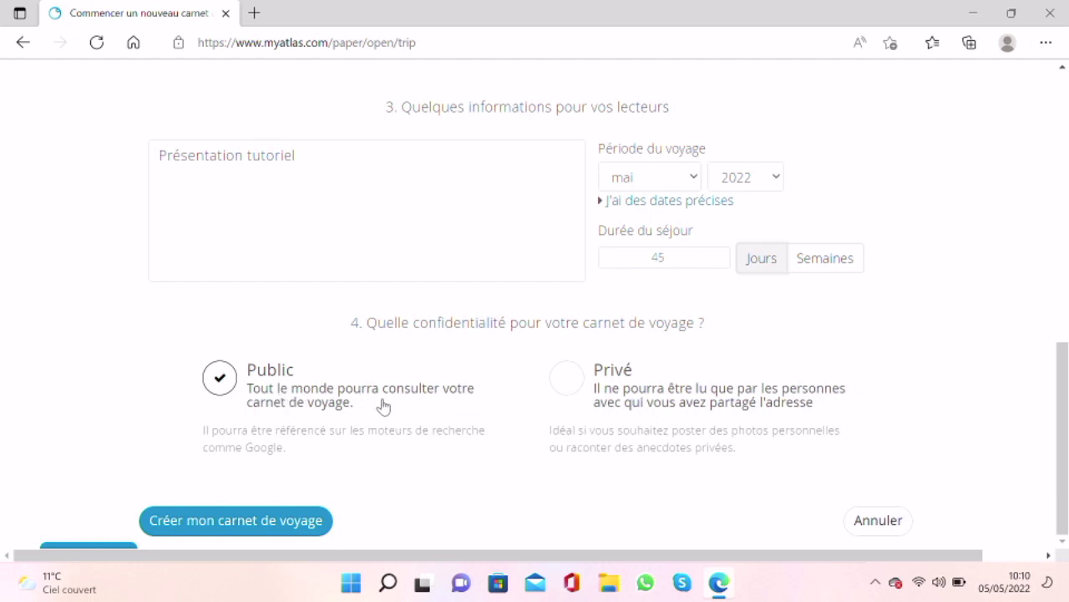
Step: Keep the journal Public and create it
{"action": "left_click", "coordinate": [567, 381]}
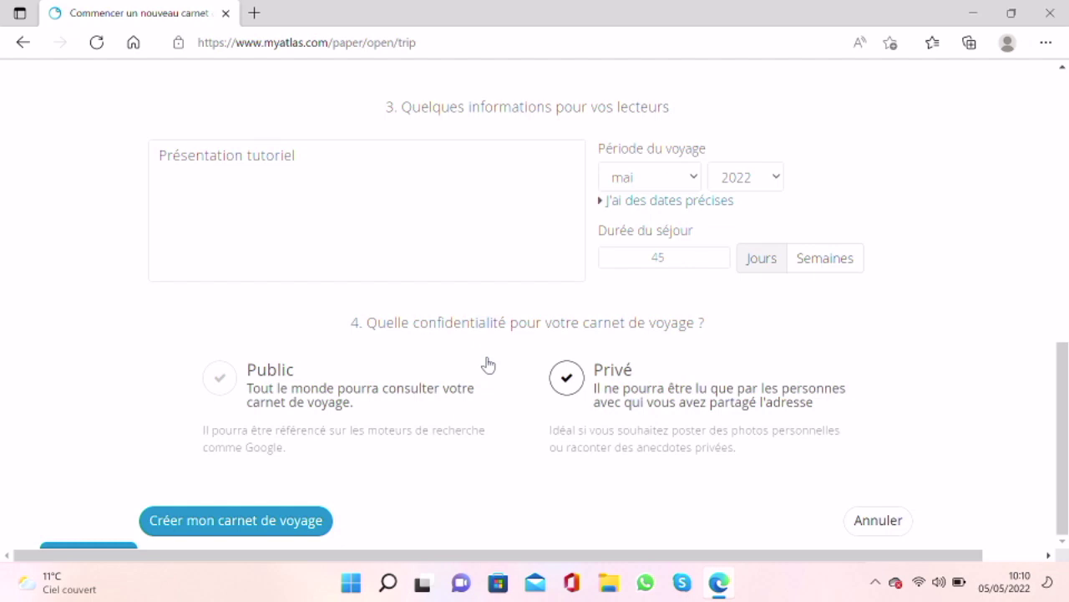
{"action": "left_click", "coordinate": [224, 389]}
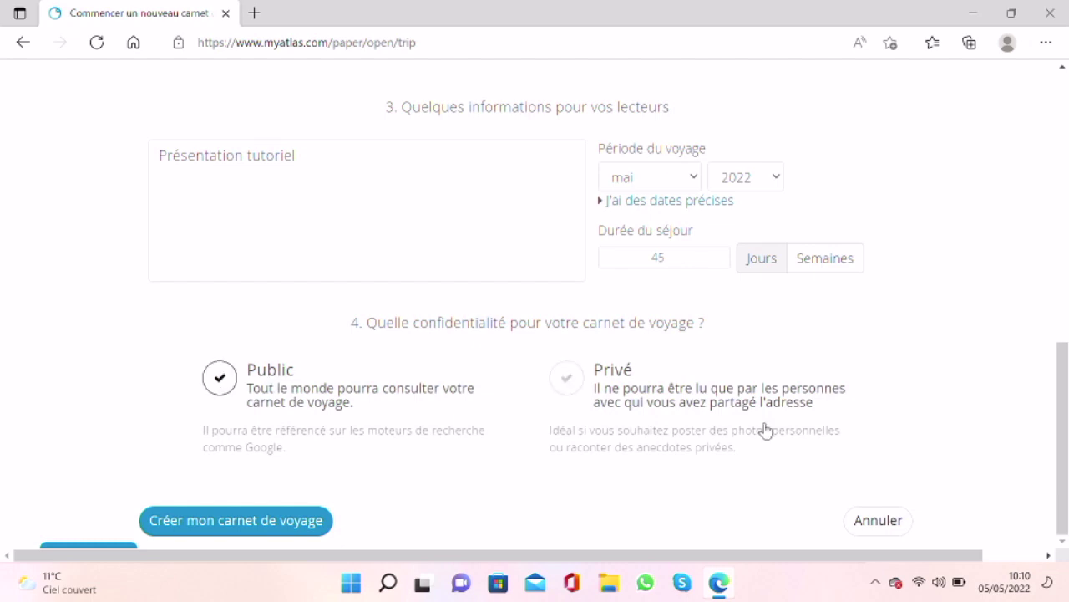
{"action": "left_click", "coordinate": [271, 530]}
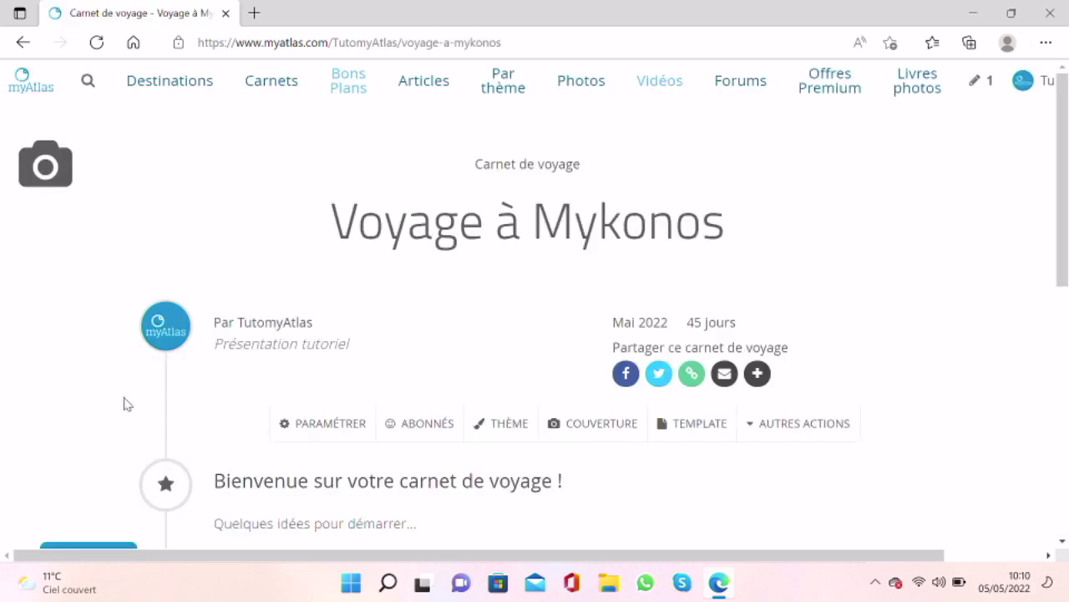
Step: In the journal settings, append ', partie 1' to the introduction
{"action": "scroll", "coordinate": [125, 404], "scroll_direction": "down", "scroll_amount": 1}
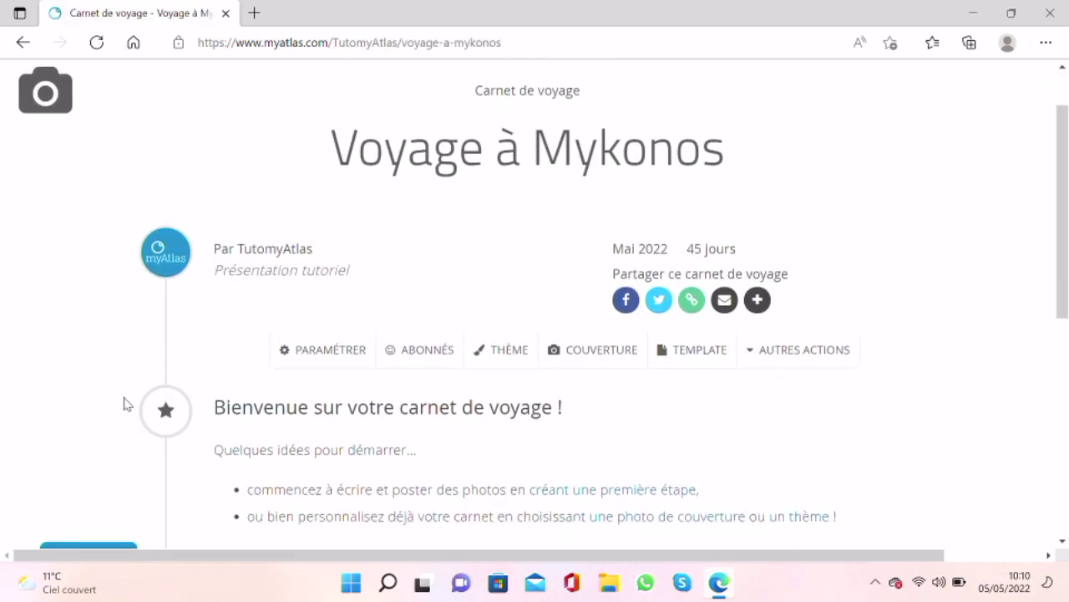
{"action": "left_click", "coordinate": [337, 359]}
{"action": "scroll", "coordinate": [339, 359], "scroll_direction": "down", "scroll_amount": 2}
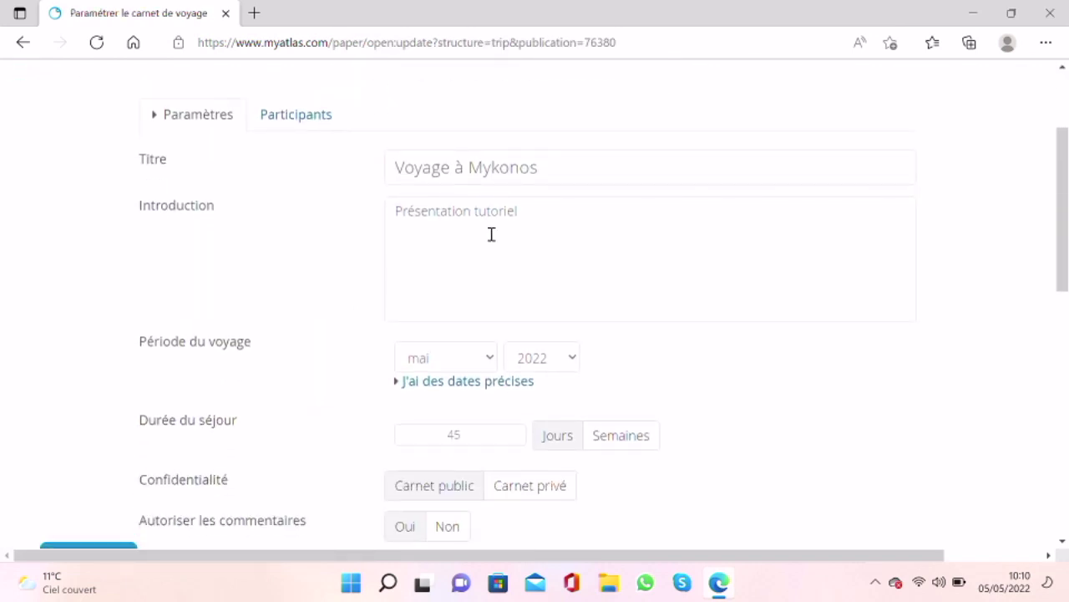
{"action": "left_click", "coordinate": [553, 212]}
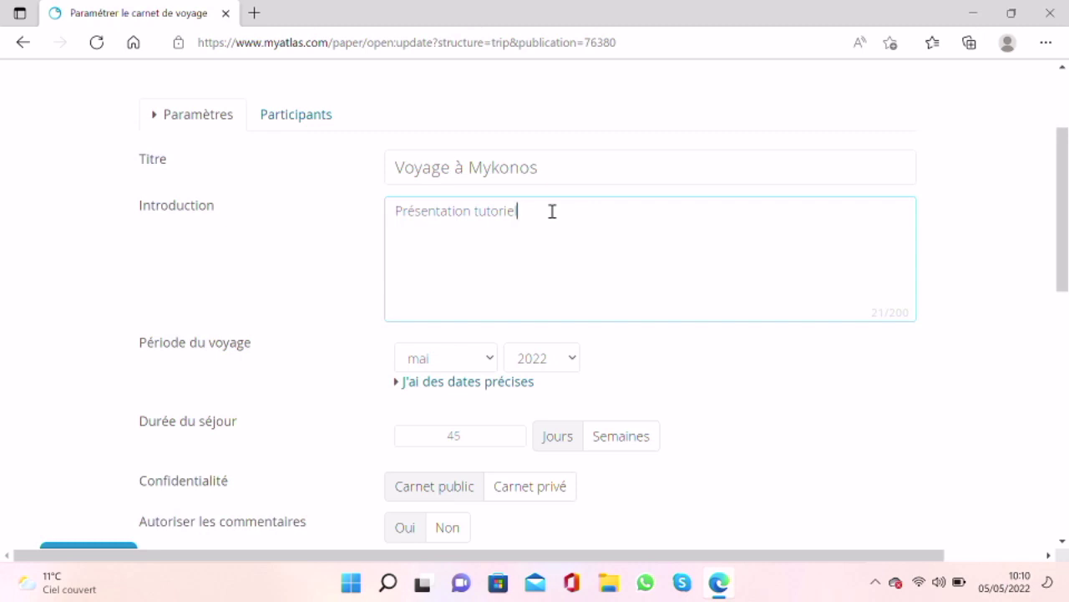
{"action": "type", "text": ", partie 1"}
Step: Turn comments off, keeping the Carnet live format
{"action": "scroll", "coordinate": [482, 359], "scroll_direction": "down", "scroll_amount": 2}
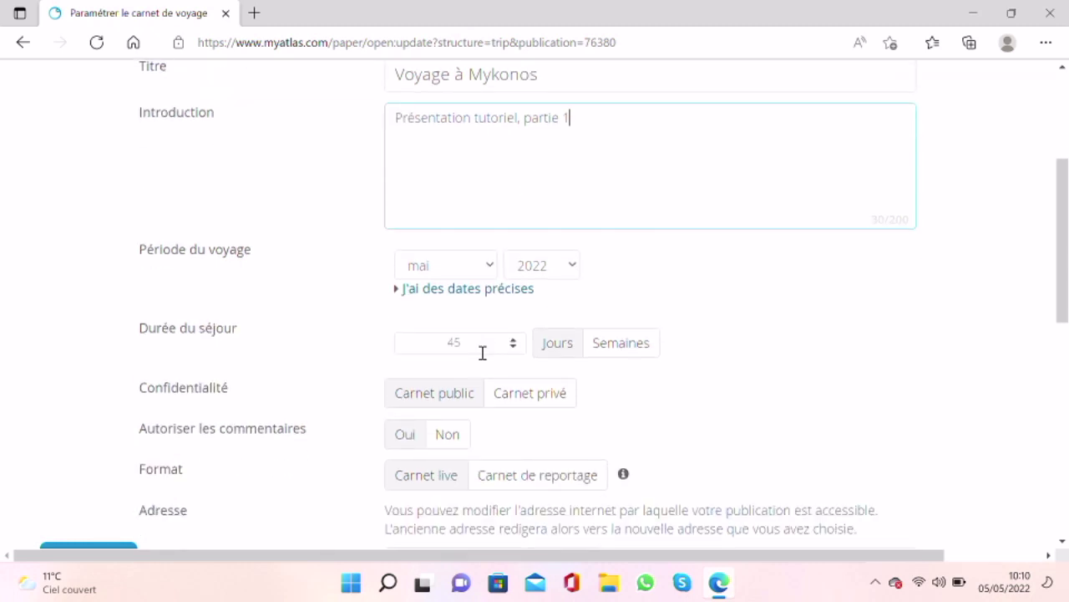
{"action": "scroll", "coordinate": [482, 352], "scroll_direction": "down", "scroll_amount": 2}
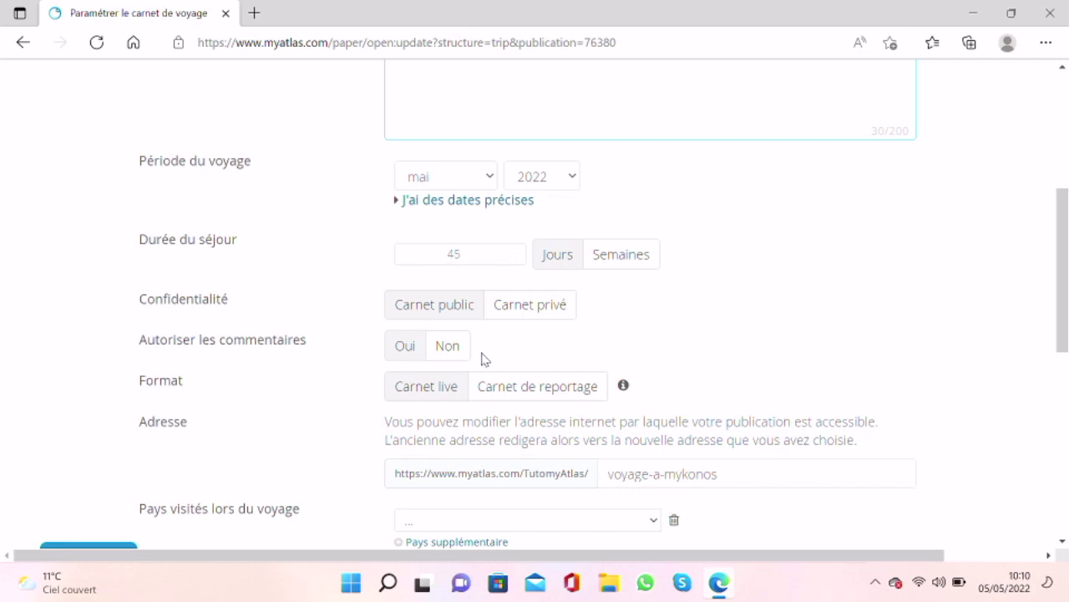
{"action": "left_click", "coordinate": [446, 347]}
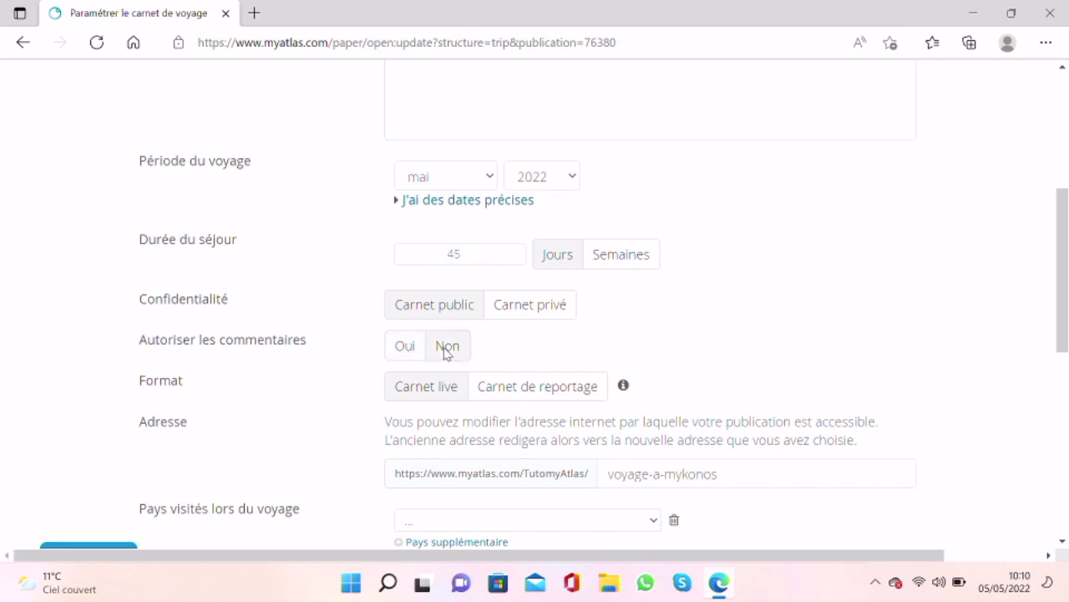
{"action": "scroll", "coordinate": [375, 406], "scroll_direction": "down", "scroll_amount": 3}
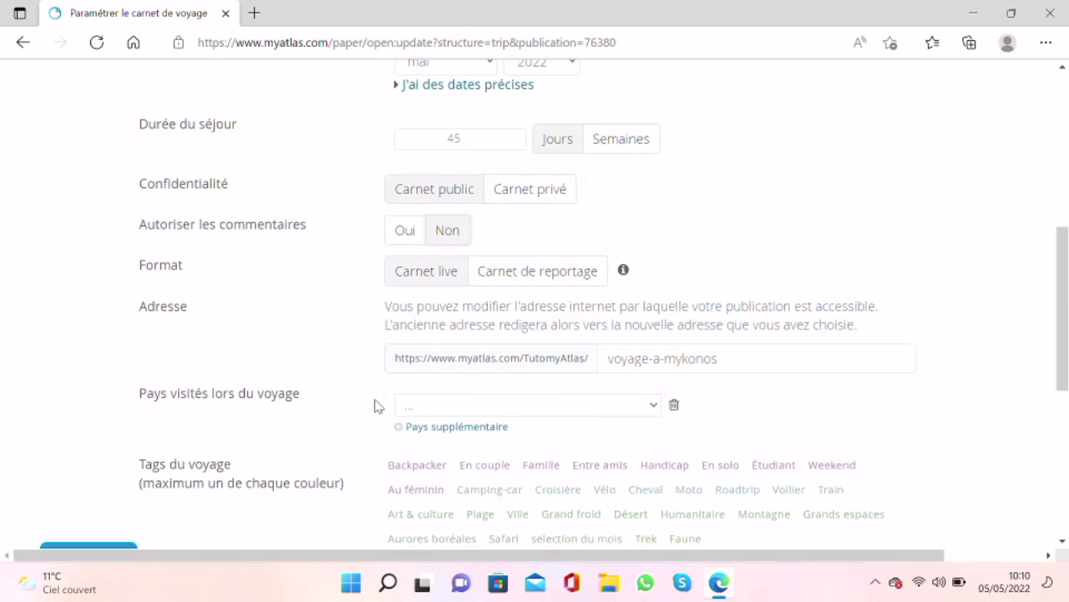
{"action": "left_click", "coordinate": [516, 283]}
{"action": "left_click", "coordinate": [452, 275]}
Step: Tag the trip En couple and Vélo and save the settings
{"action": "scroll", "coordinate": [452, 406], "scroll_direction": "down", "scroll_amount": 1}
{"action": "scroll", "coordinate": [452, 407], "scroll_direction": "down", "scroll_amount": 1}
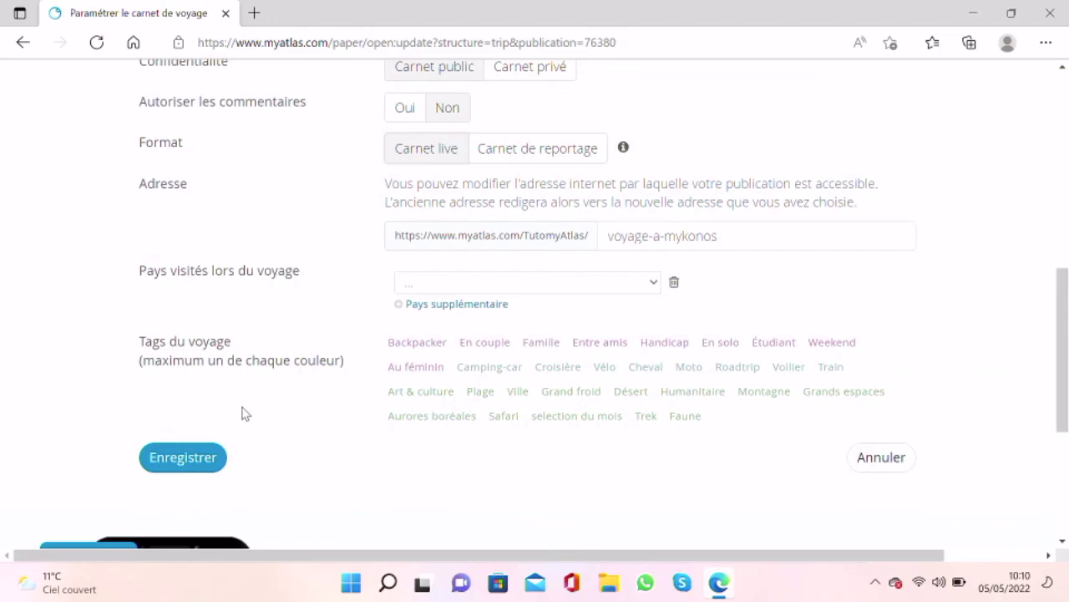
{"action": "left_click_drag", "start_coordinate": [137, 337], "coordinate": [346, 369]}
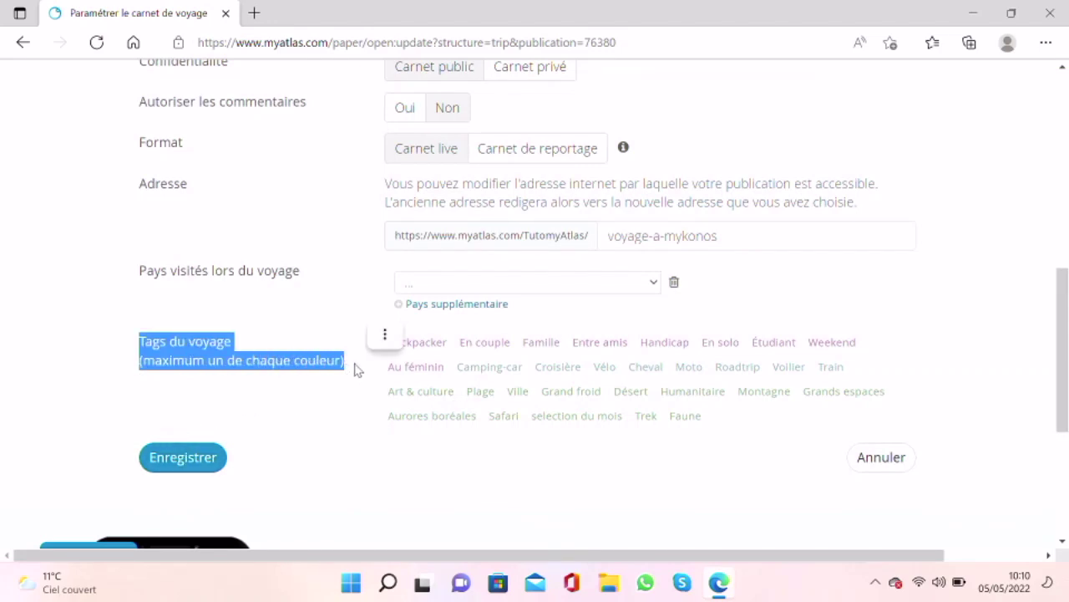
{"action": "left_click", "coordinate": [354, 370]}
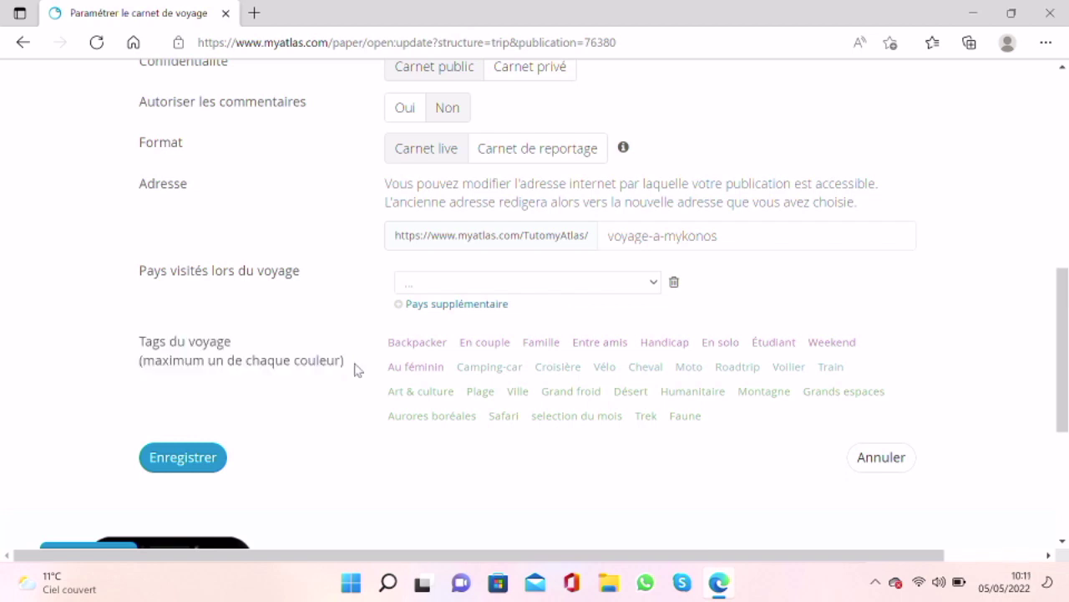
{"action": "left_click", "coordinate": [493, 348]}
{"action": "left_click", "coordinate": [601, 370]}
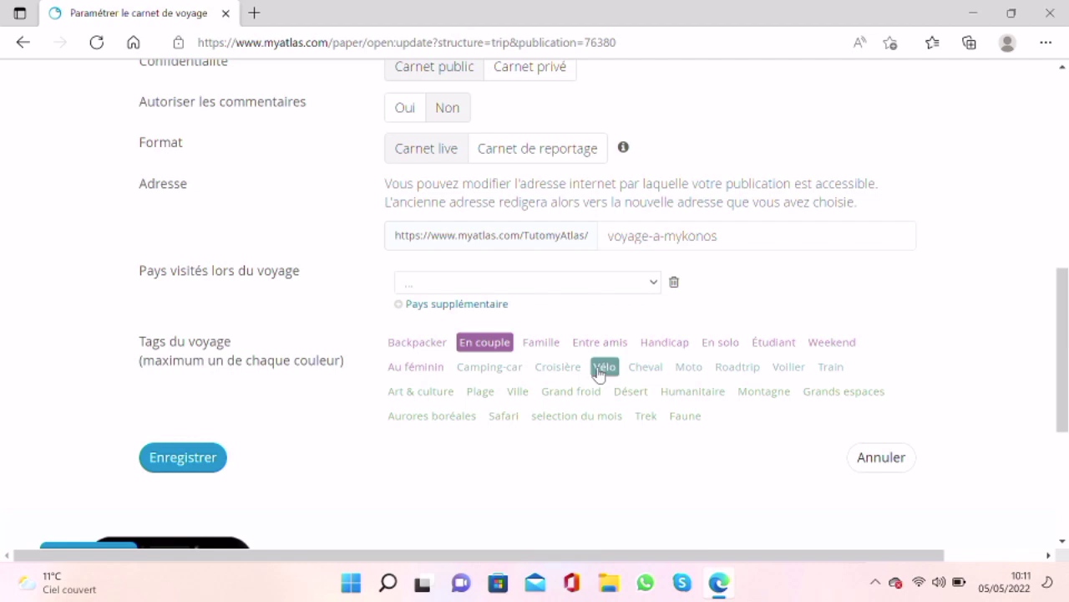
{"action": "left_click", "coordinate": [165, 470]}
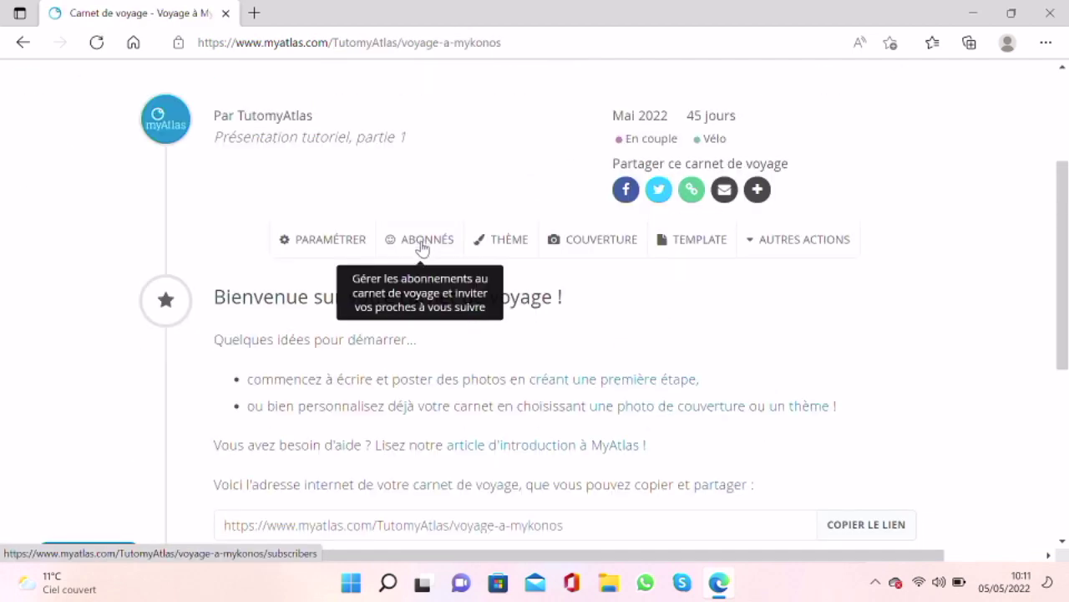
Step: On the subscribers page, fill the invitation e-mail field with the journal's suggested address
{"action": "left_click", "coordinate": [422, 246]}
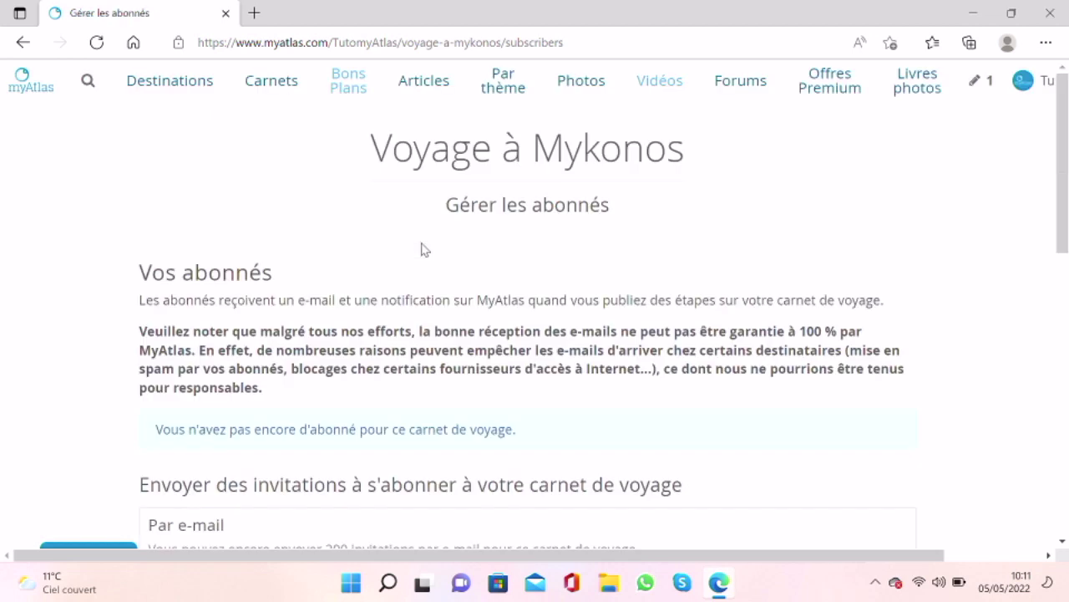
{"action": "scroll", "coordinate": [422, 249], "scroll_direction": "down", "scroll_amount": 3}
{"action": "left_click", "coordinate": [338, 351]}
{"action": "left_click", "coordinate": [339, 351]}
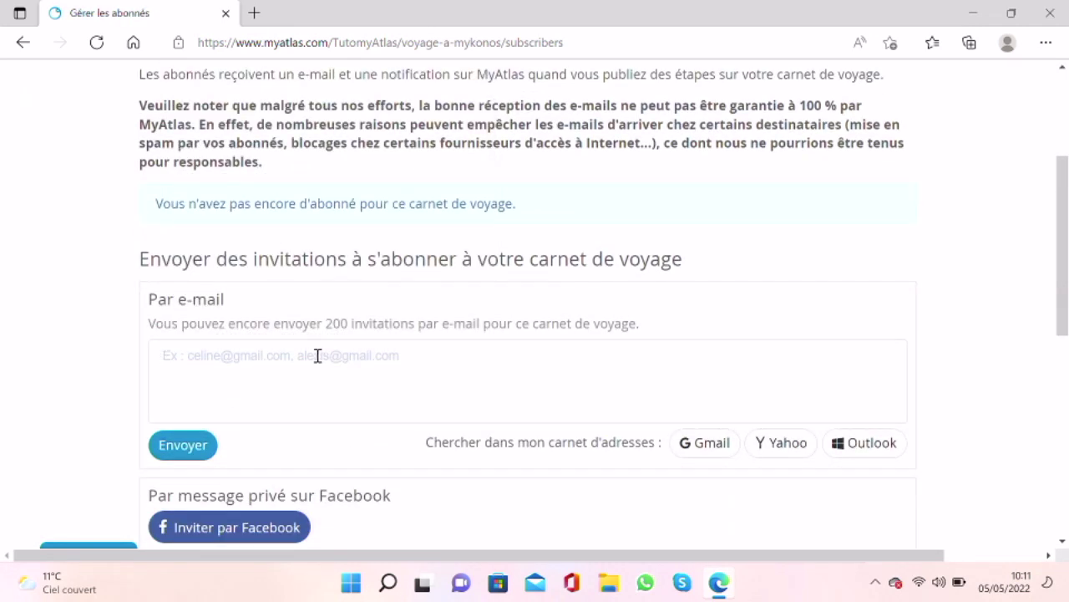
{"action": "left_click", "coordinate": [318, 355]}
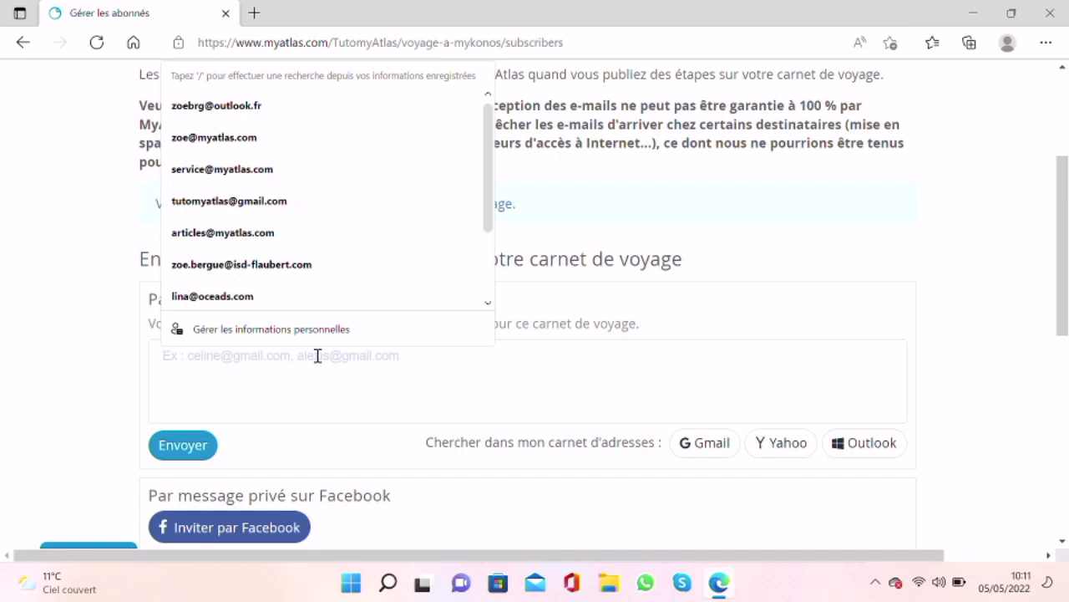
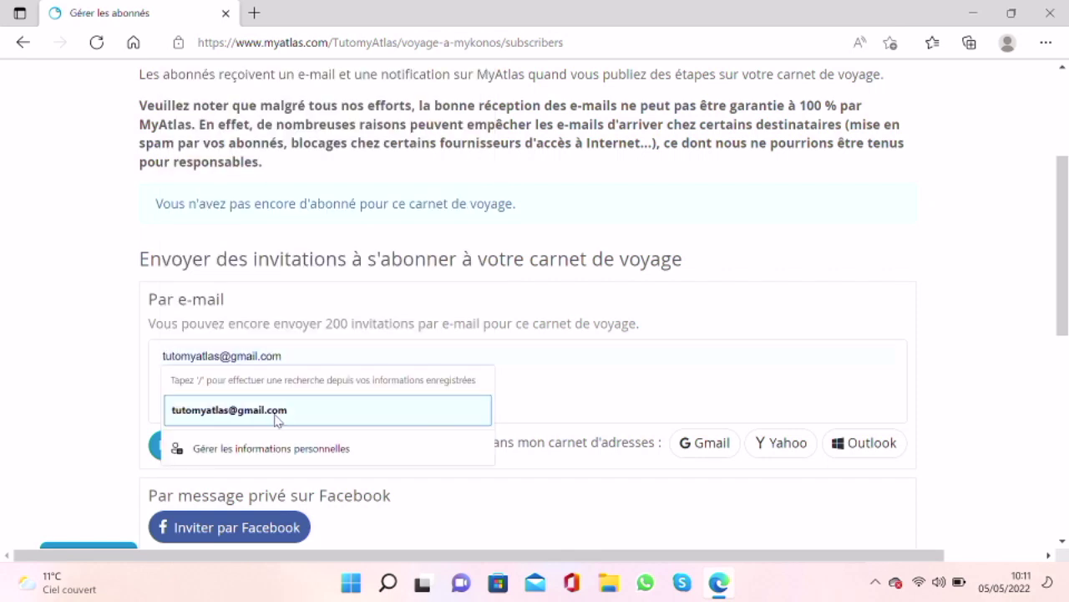
{"action": "left_click", "coordinate": [277, 417]}
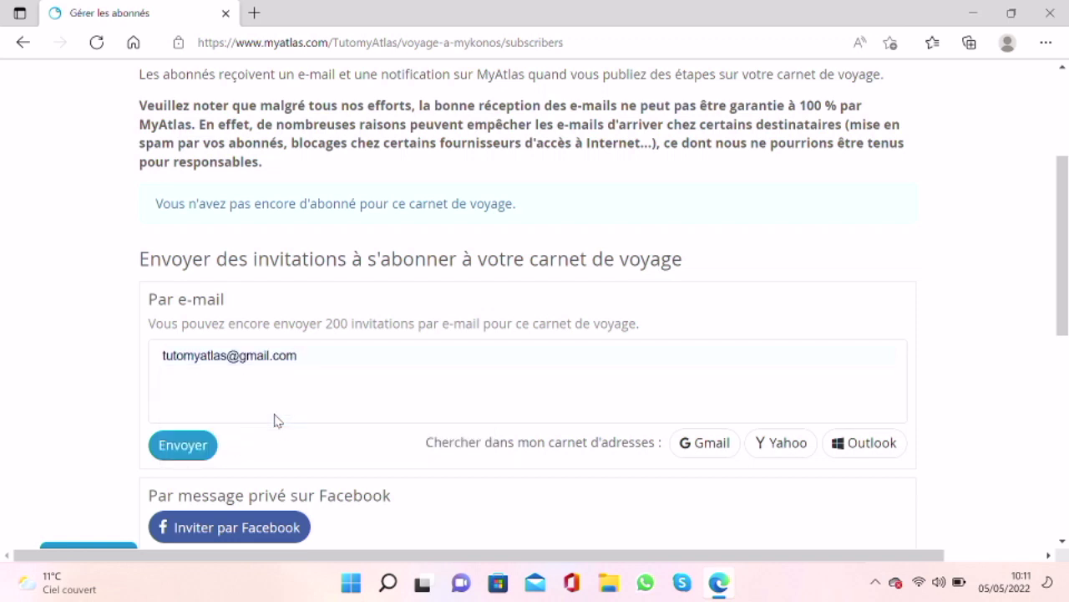
Step: Go back to the journal's main page
{"action": "scroll", "coordinate": [277, 421], "scroll_direction": "down", "scroll_amount": 1}
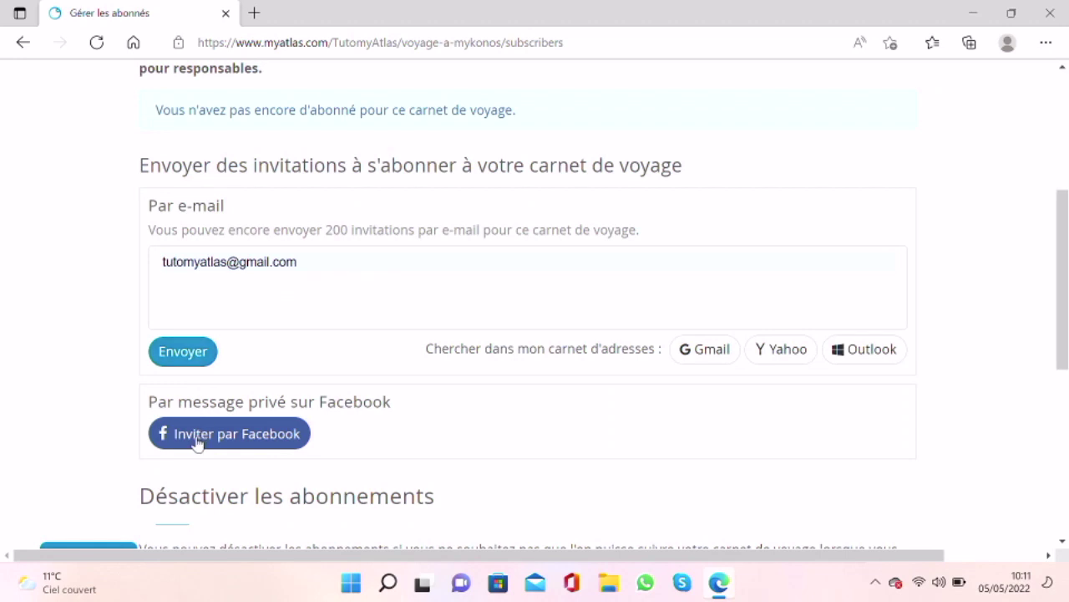
{"action": "scroll", "coordinate": [196, 443], "scroll_direction": "down", "scroll_amount": 1}
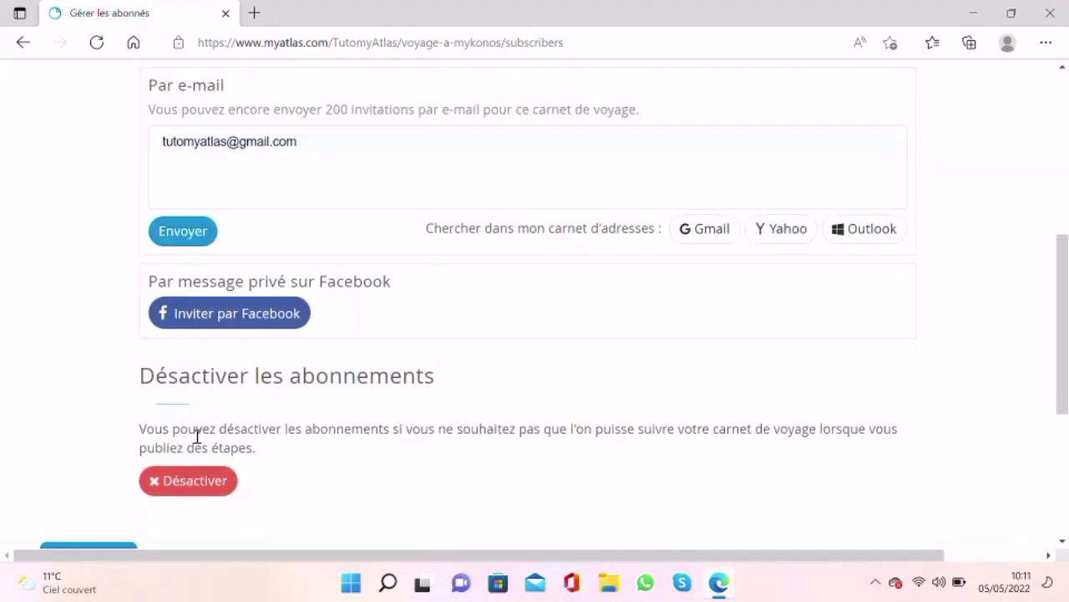
{"action": "left_click", "coordinate": [158, 234]}
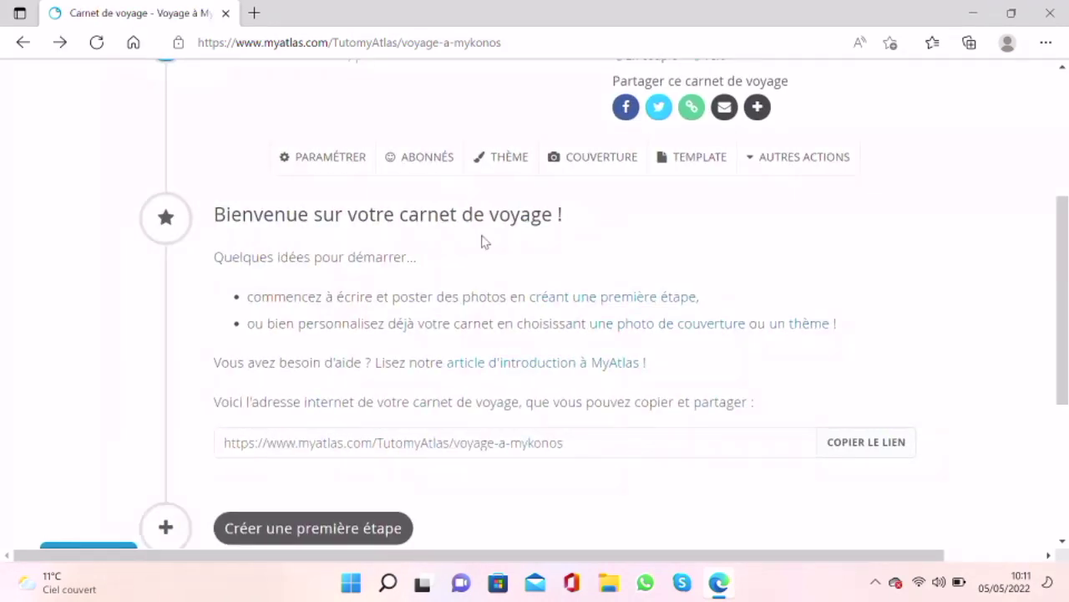
Step: Set the journal's theme colour to turquoise
{"action": "left_click", "coordinate": [522, 164]}
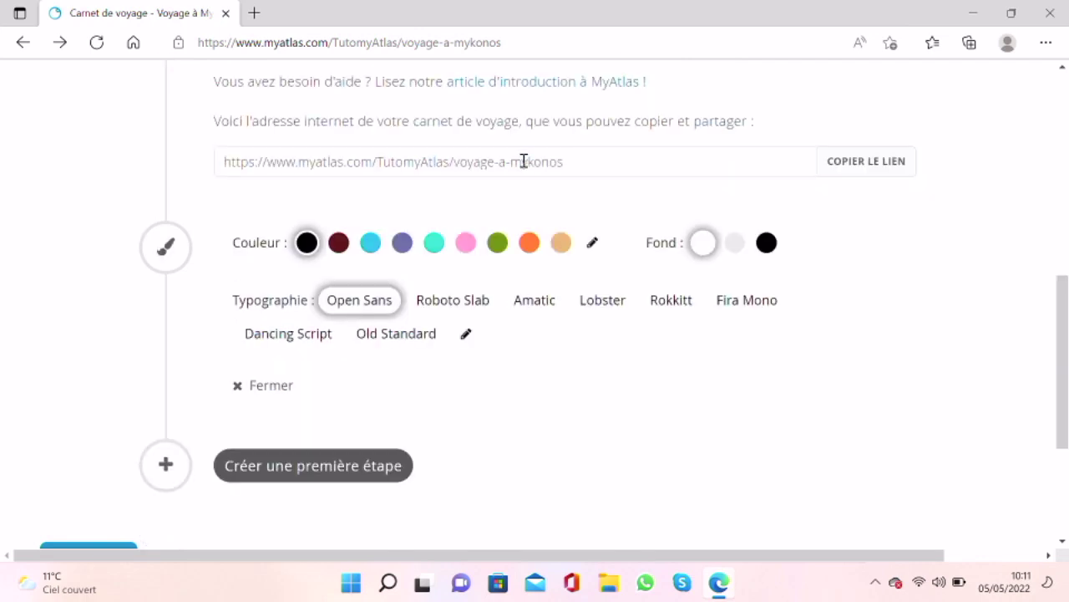
{"action": "scroll", "coordinate": [518, 177], "scroll_direction": "up", "scroll_amount": 3}
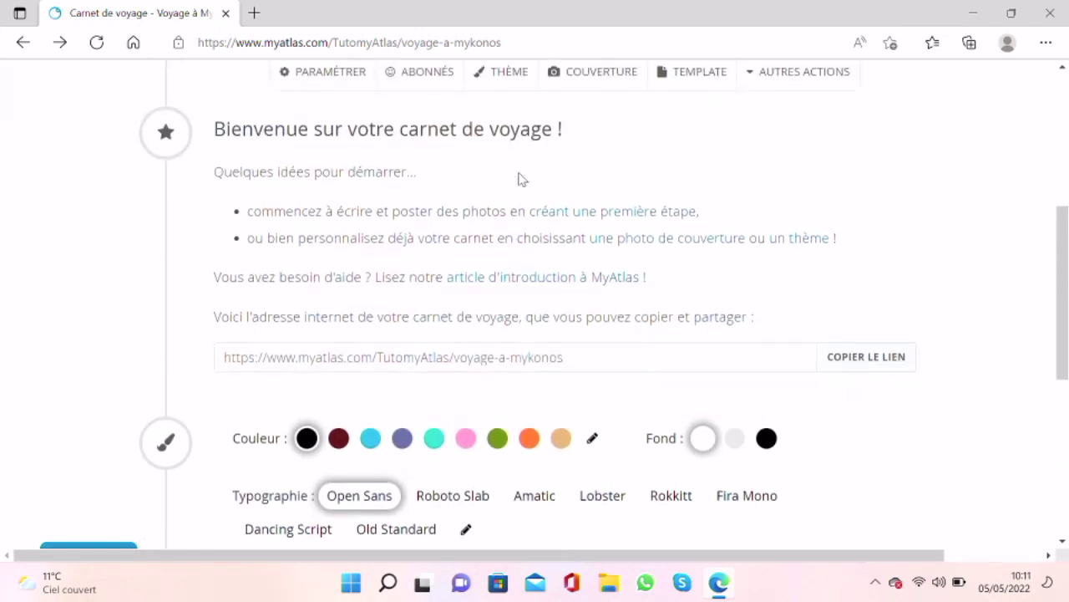
{"action": "scroll", "coordinate": [518, 177], "scroll_direction": "down", "scroll_amount": 1}
{"action": "scroll", "coordinate": [518, 177], "scroll_direction": "down", "scroll_amount": 2}
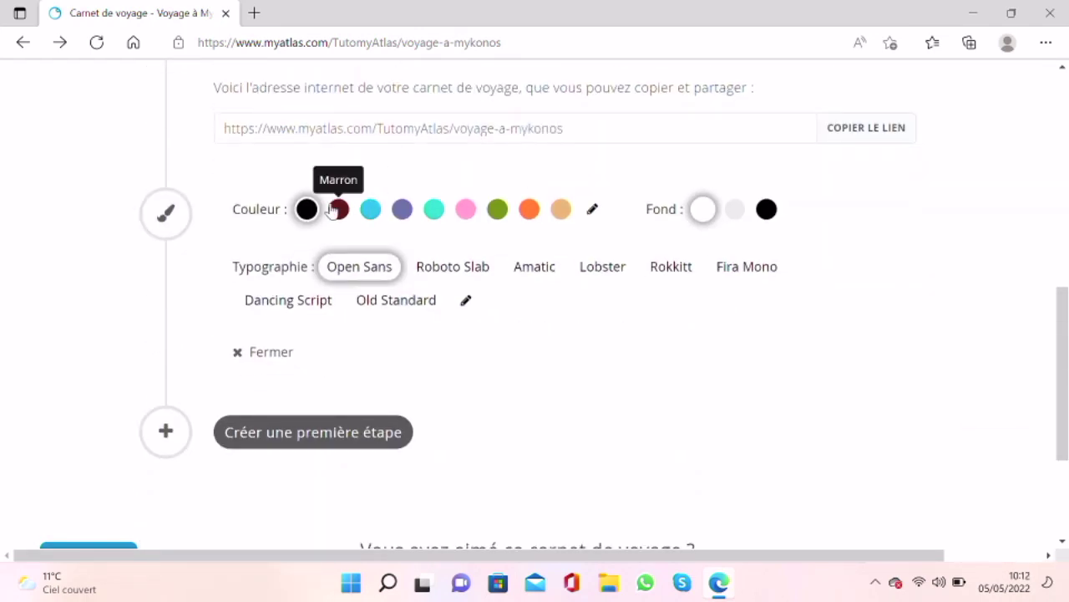
{"action": "left_click", "coordinate": [340, 214]}
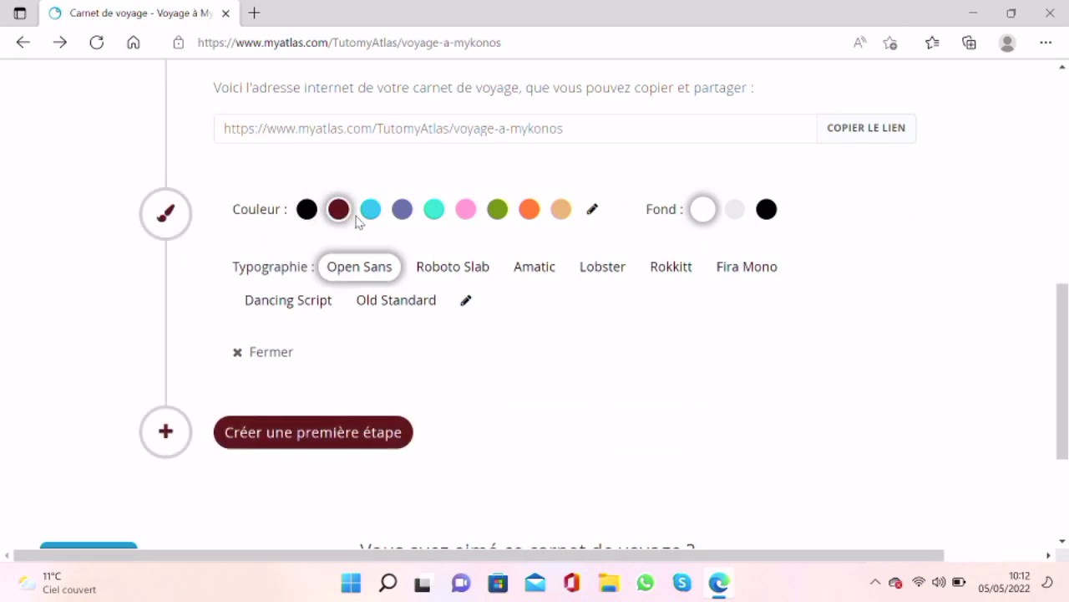
{"action": "left_click", "coordinate": [372, 216]}
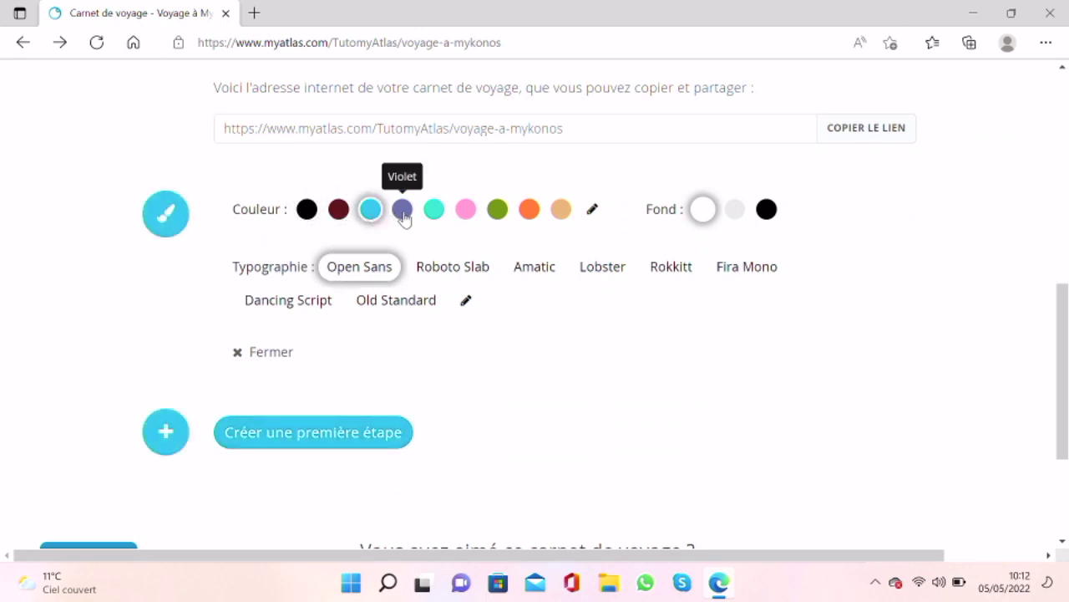
{"action": "left_click", "coordinate": [404, 213]}
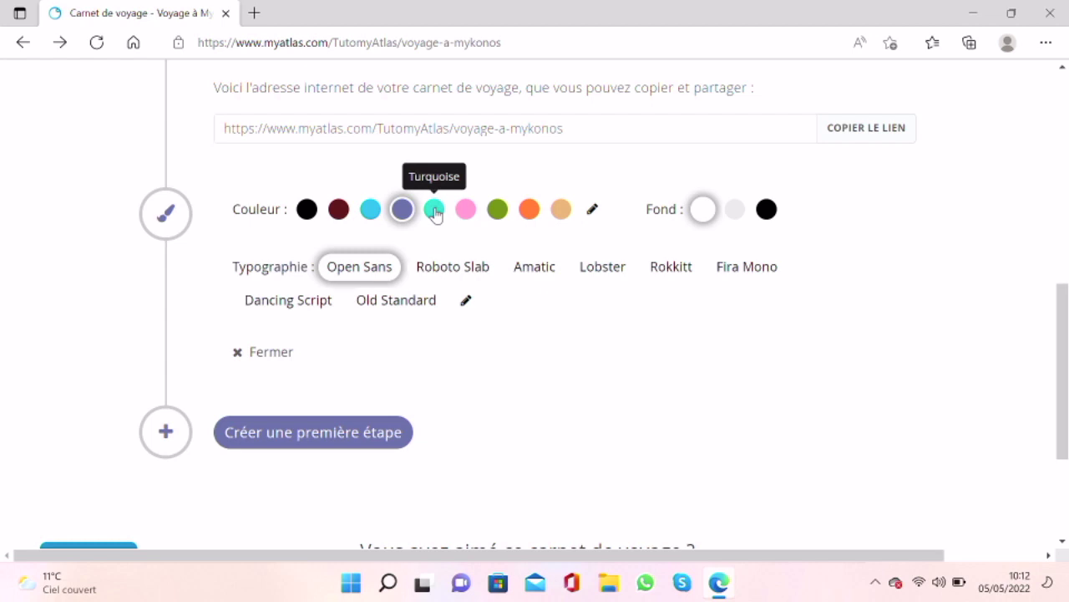
{"action": "left_click", "coordinate": [435, 213]}
Step: Use a black background and Amatic typography, then begin the first step
{"action": "left_click", "coordinate": [737, 219]}
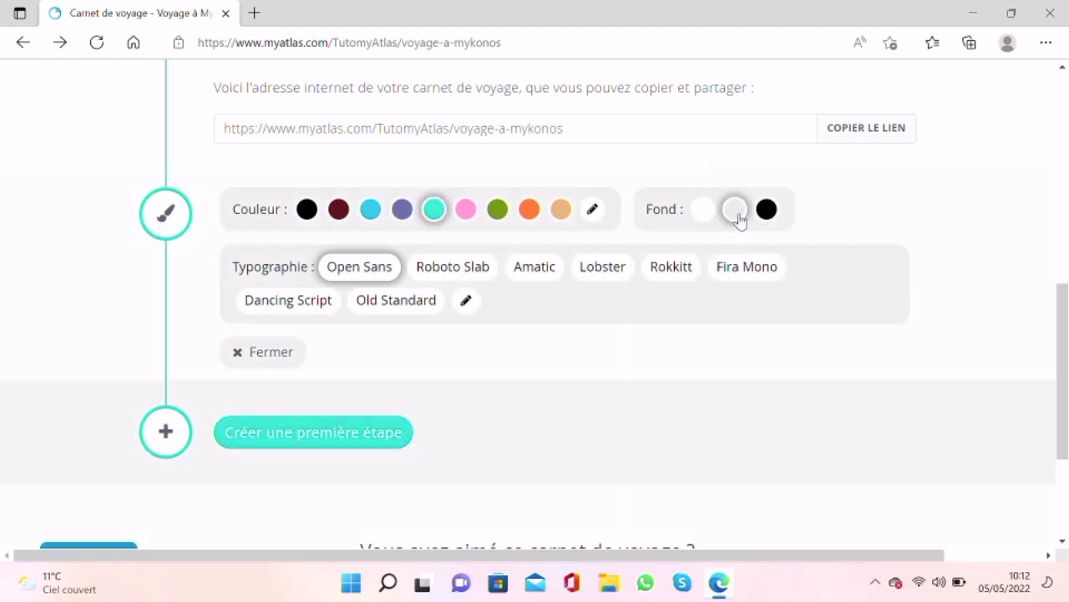
{"action": "left_click", "coordinate": [766, 212]}
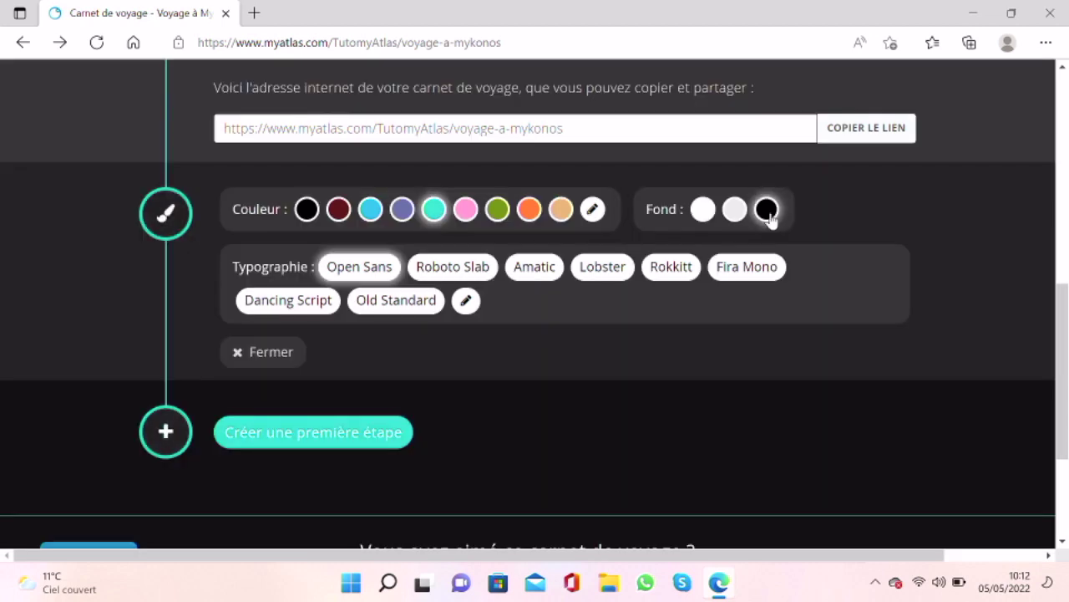
{"action": "left_click", "coordinate": [445, 277]}
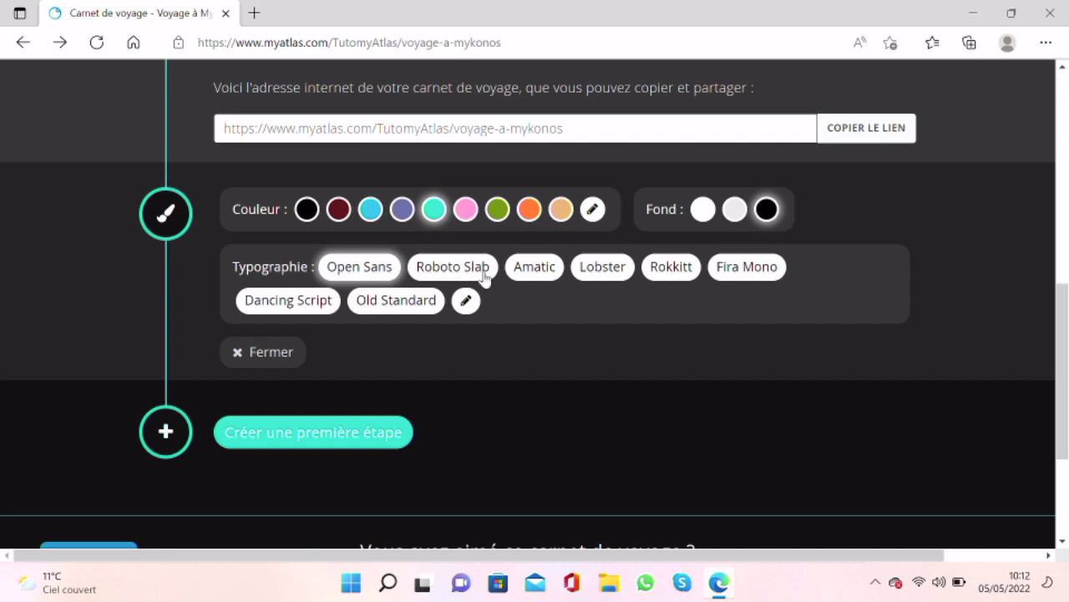
{"action": "left_click", "coordinate": [535, 277]}
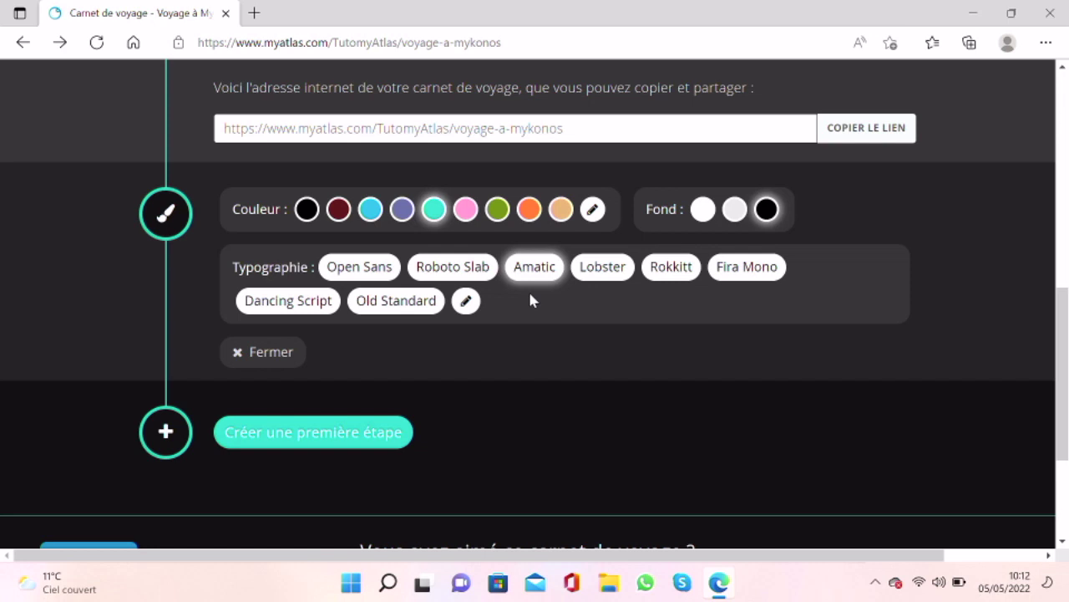
{"action": "left_click", "coordinate": [362, 436]}
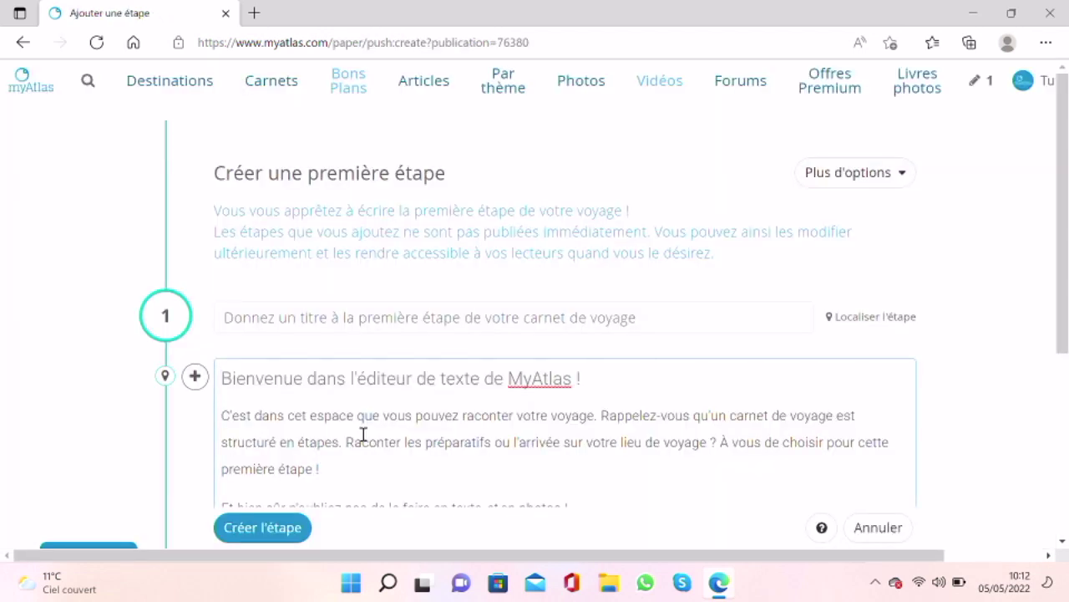
Step: Title the first step 'Première journée à Mykonos' and bring up its location map
{"action": "scroll", "coordinate": [363, 435], "scroll_direction": "down", "scroll_amount": 1}
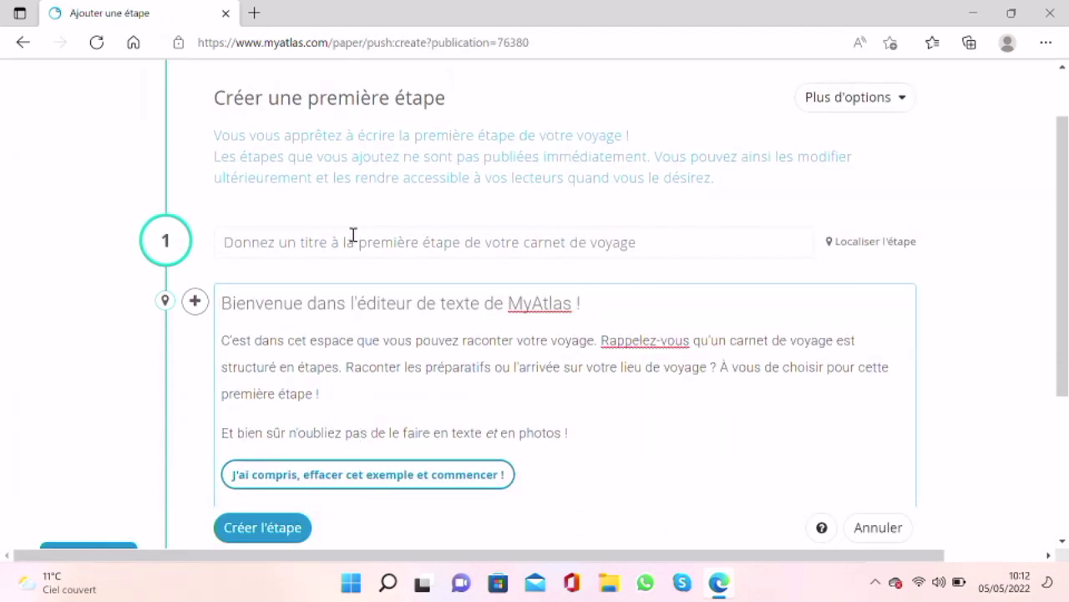
{"action": "left_click", "coordinate": [353, 237]}
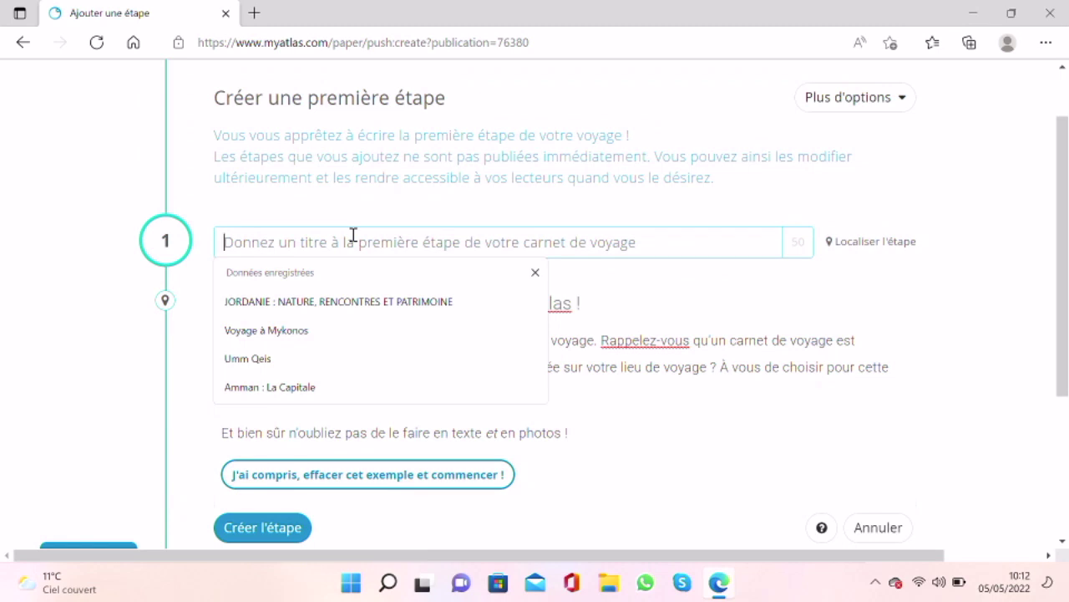
{"action": "type", "text": "Première journée à M"}
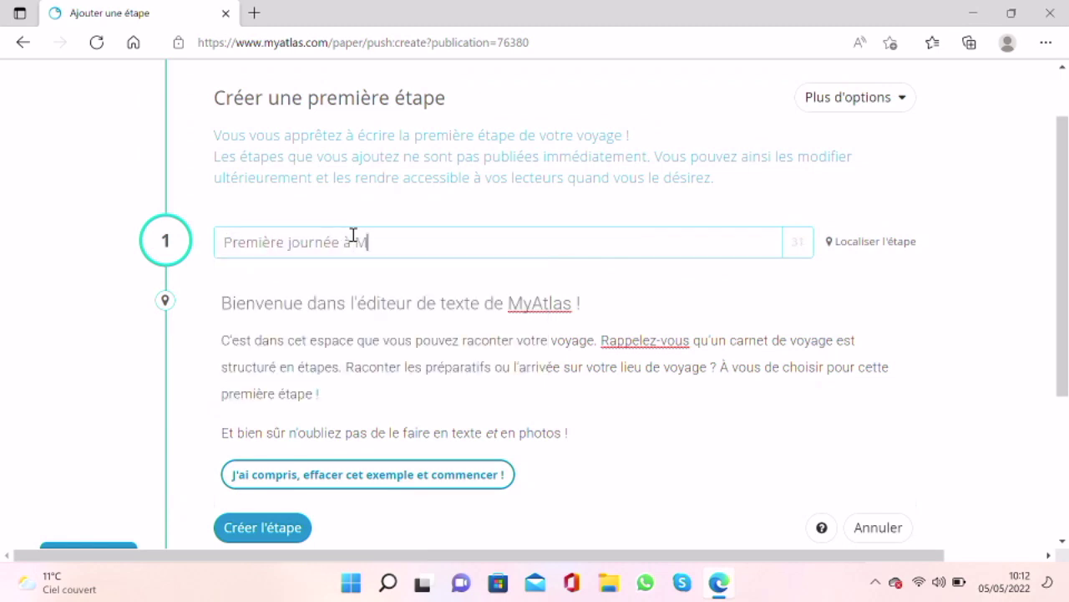
{"action": "type", "text": "ykonos"}
{"action": "left_click", "coordinate": [872, 243]}
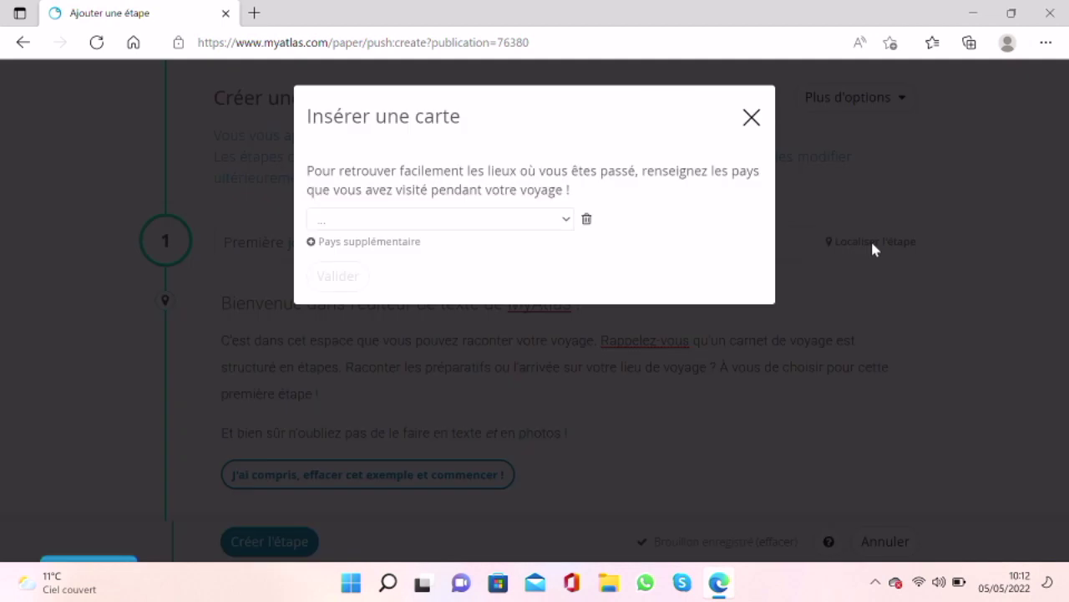
Step: Choose Grèce as the visited country
{"action": "left_click", "coordinate": [376, 222]}
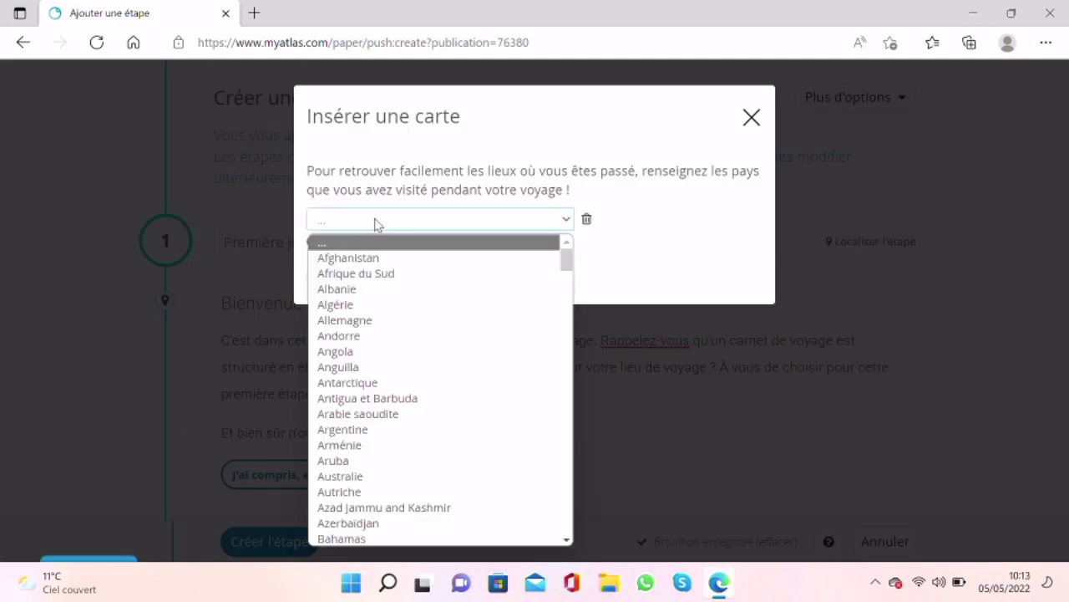
{"action": "key", "text": "f"}
{"action": "key", "text": "g"}
{"action": "key", "text": "r"}
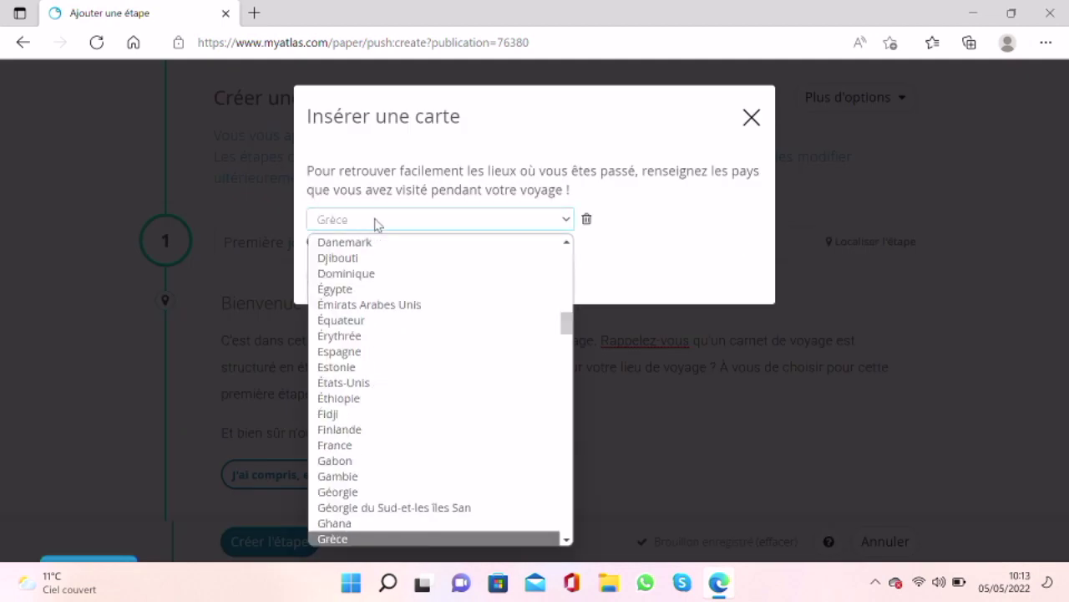
{"action": "key", "text": "Return"}
{"action": "left_click", "coordinate": [342, 282]}
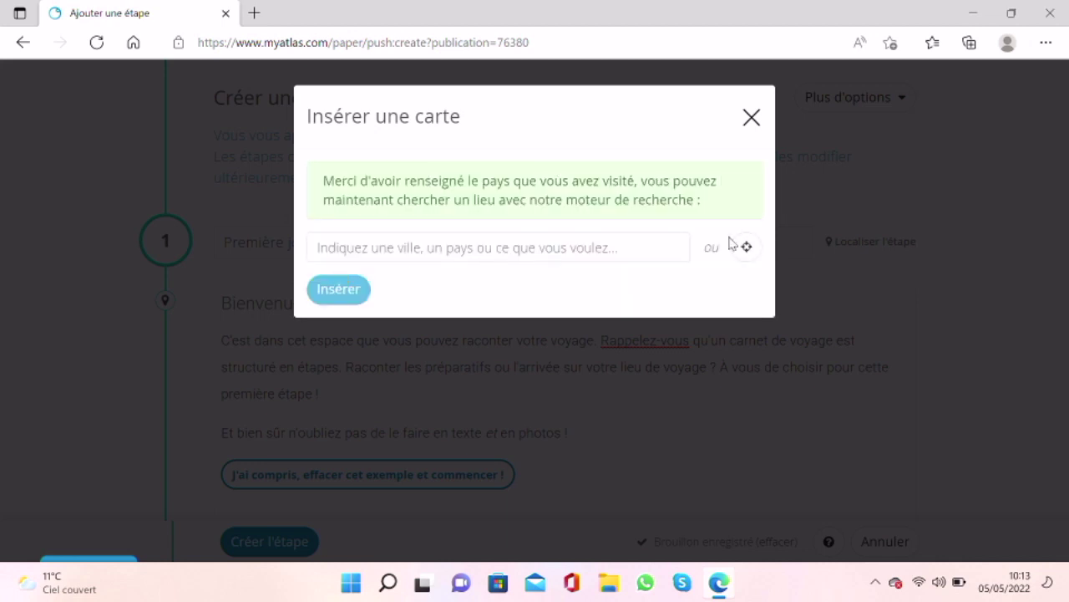
Step: Search for and pick Mykonos Ville, then insert the map into the step
{"action": "left_click", "coordinate": [664, 246]}
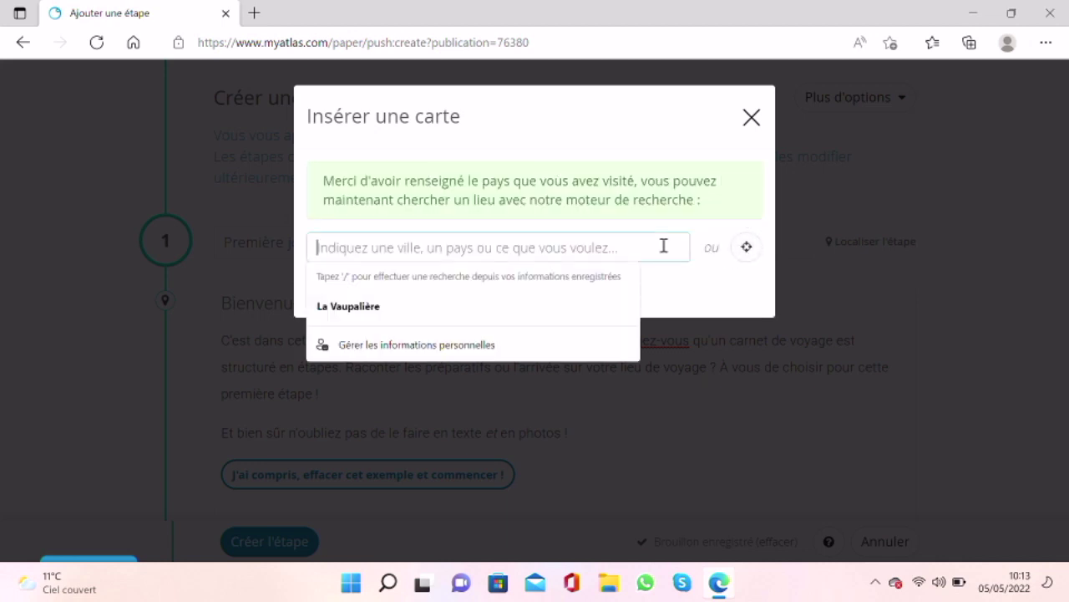
{"action": "type", "text": "mykonos"}
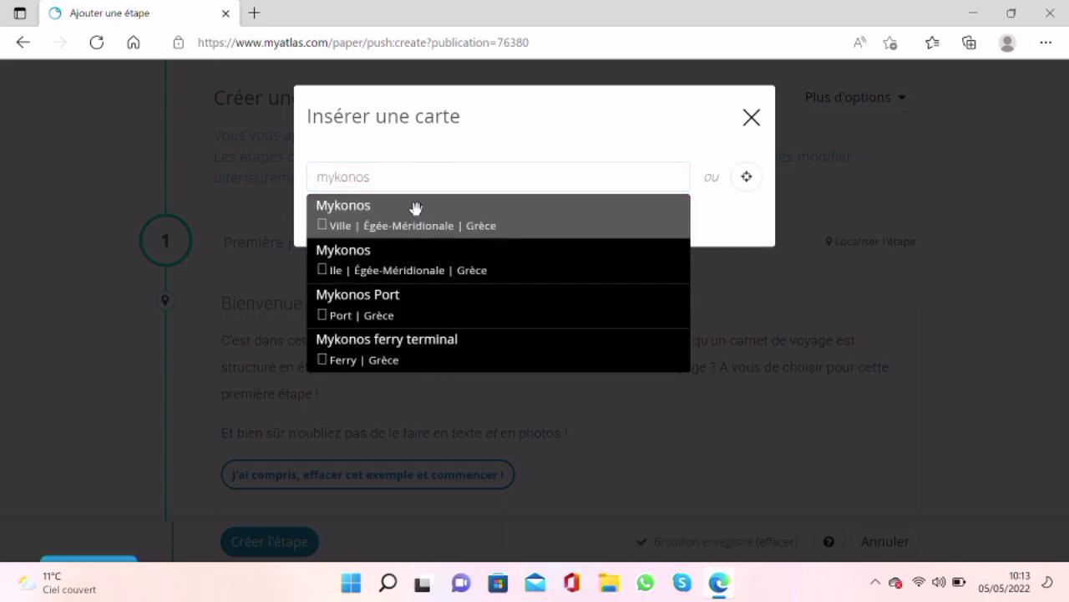
{"action": "left_click", "coordinate": [412, 208]}
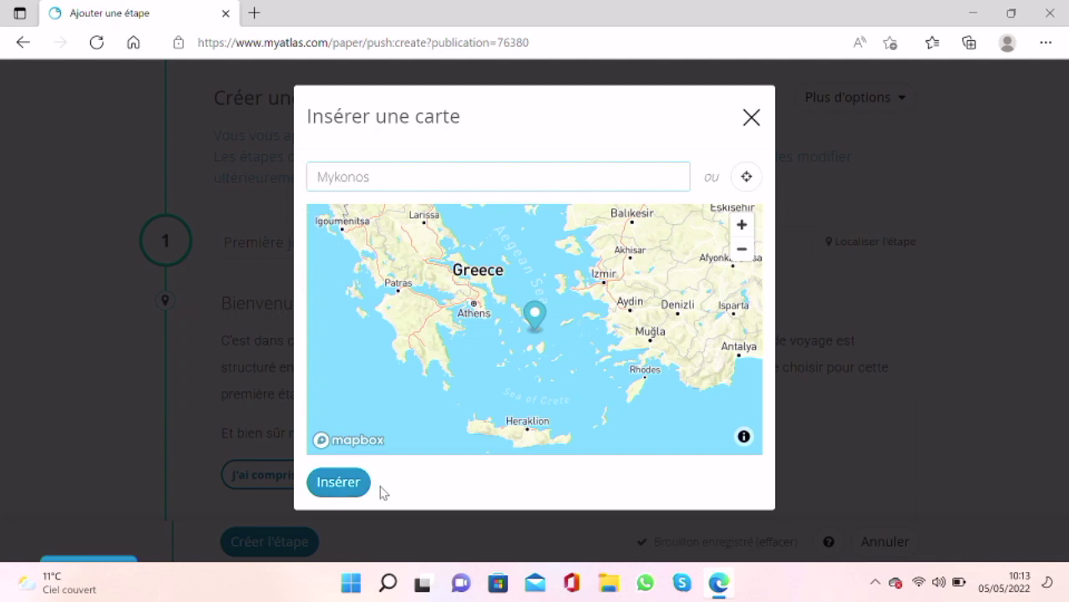
{"action": "left_click", "coordinate": [747, 179]}
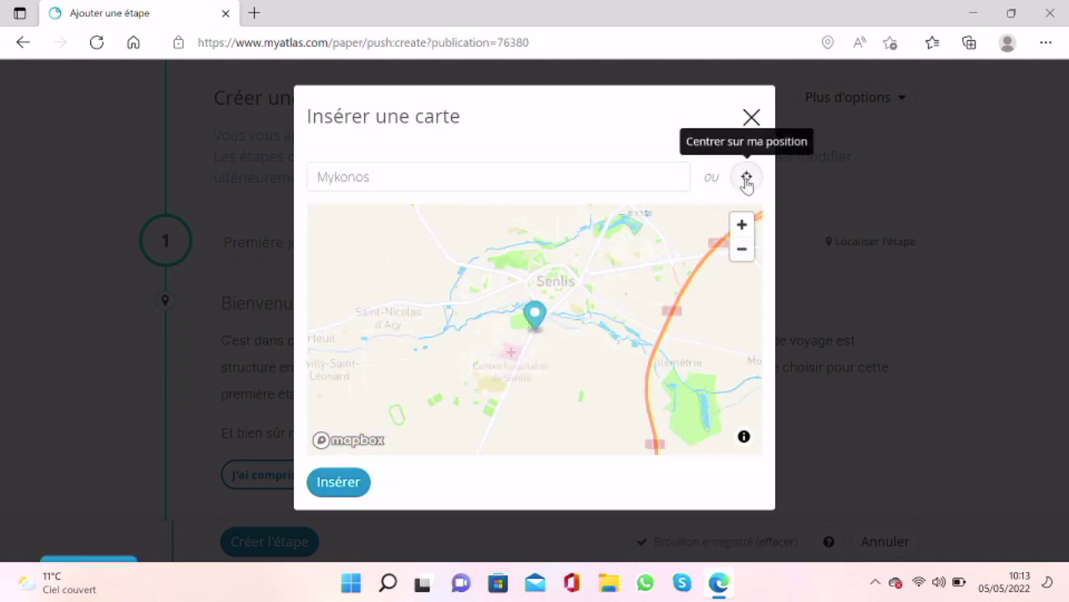
{"action": "left_click", "coordinate": [403, 176]}
{"action": "key", "text": "Escape"}
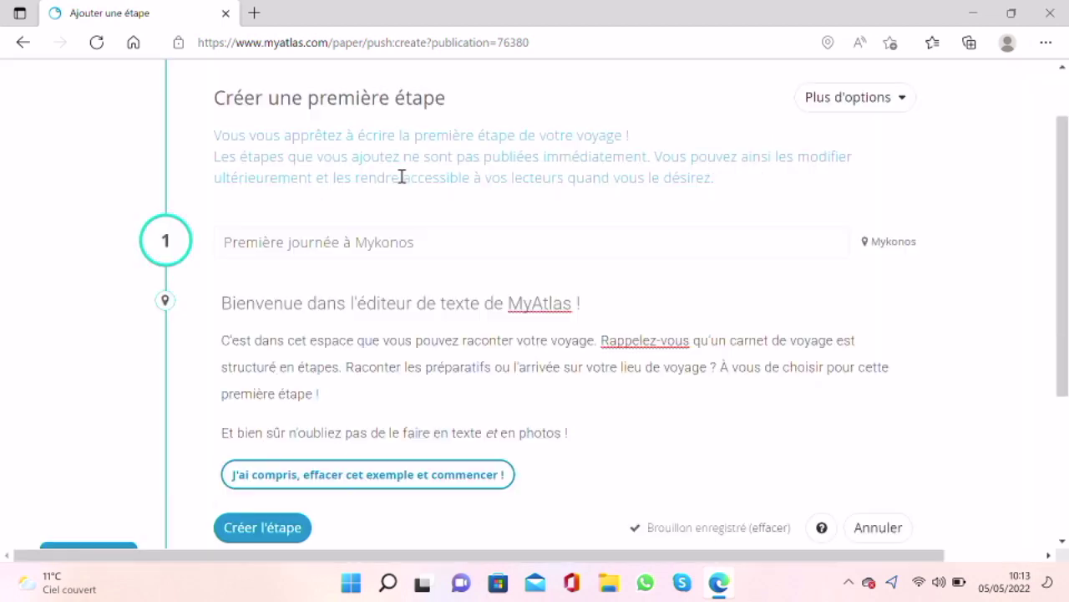
Step: Overwrite the three example welcome paragraphs with 'Tournage de tutoriel myAtlas, voyage à Mykonos'
{"action": "scroll", "coordinate": [422, 335], "scroll_direction": "down", "scroll_amount": 1}
{"action": "left_click", "coordinate": [224, 179]}
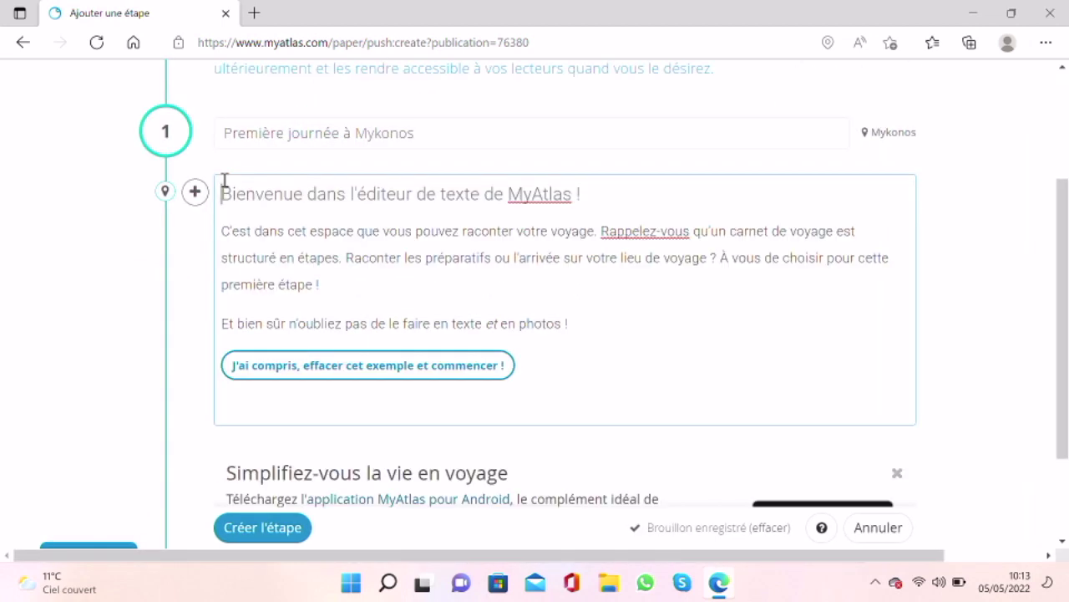
{"action": "left_click_drag", "start_coordinate": [219, 192], "coordinate": [694, 407]}
{"action": "double_click", "coordinate": [222, 192]}
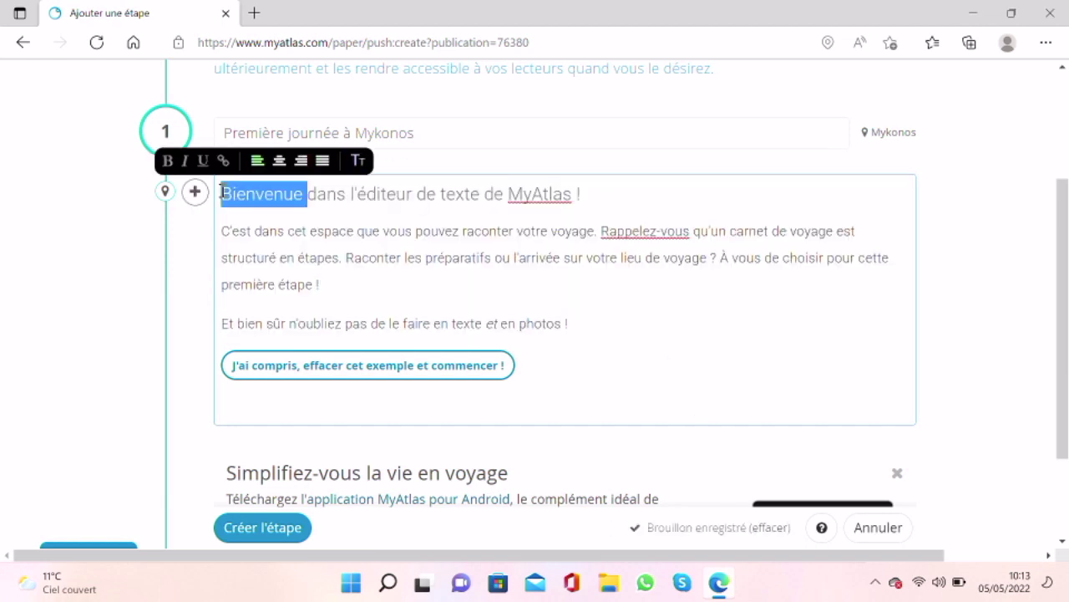
{"action": "left_click_drag", "start_coordinate": [222, 192], "coordinate": [587, 336]}
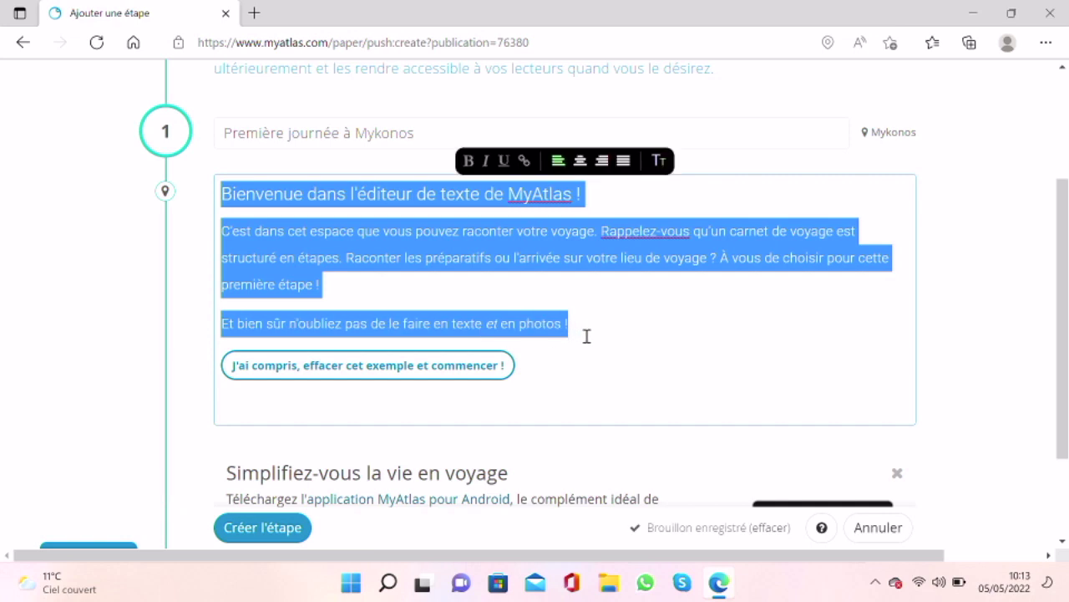
{"action": "type", "text": "Tou"}
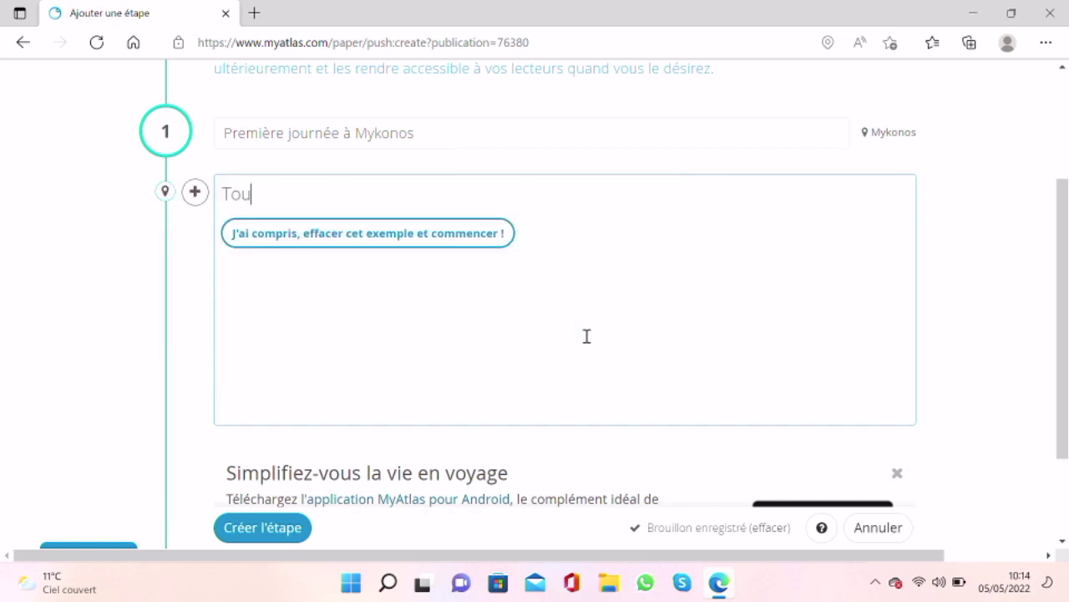
{"action": "type", "text": "rnage de tut"}
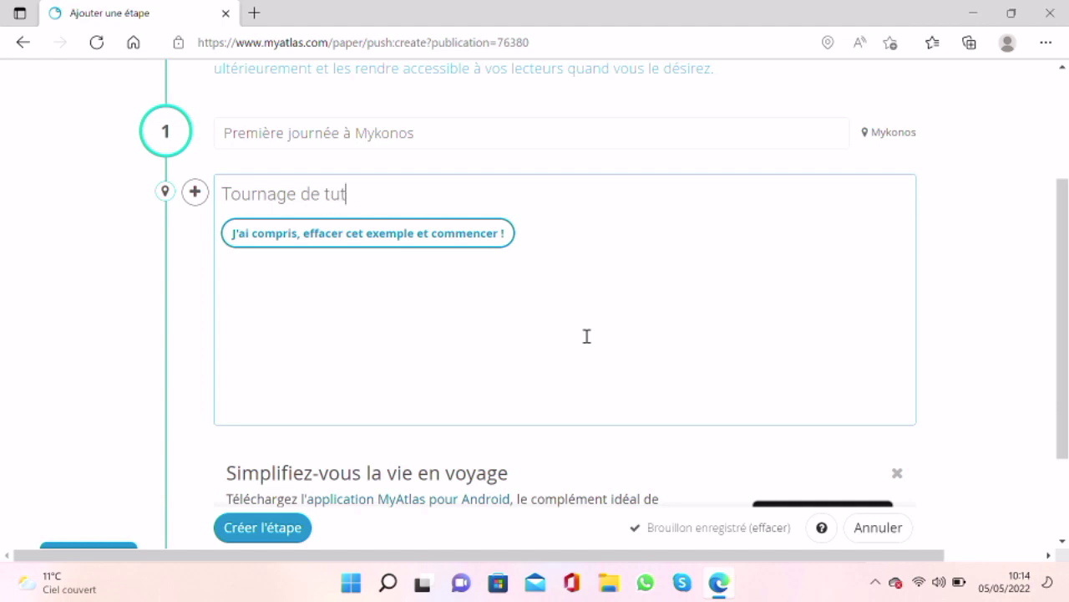
{"action": "type", "text": "otiriel m"}
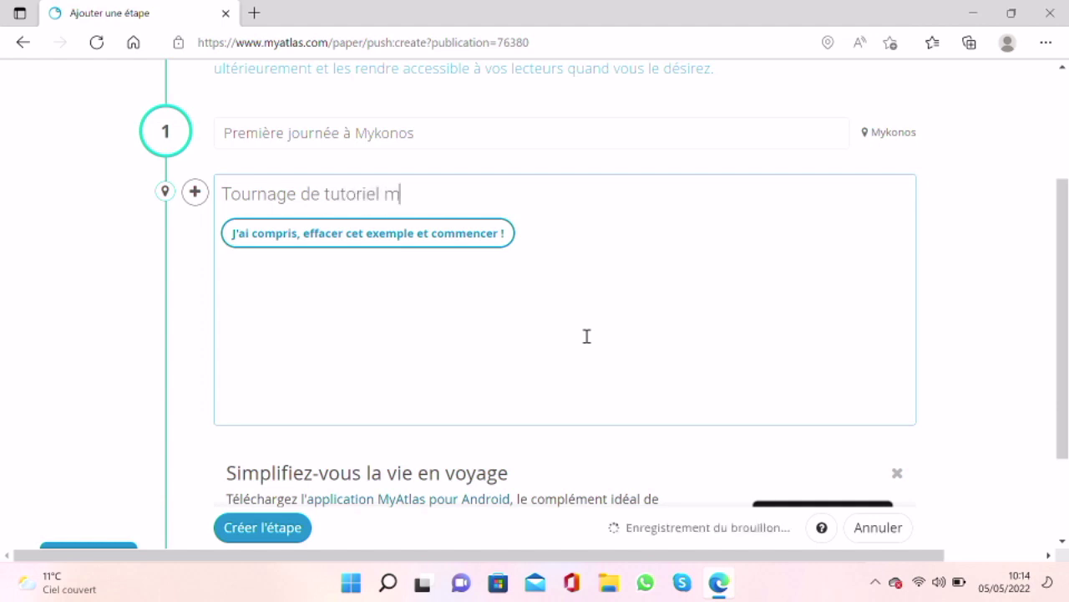
{"action": "type", "text": "yAtlas "}
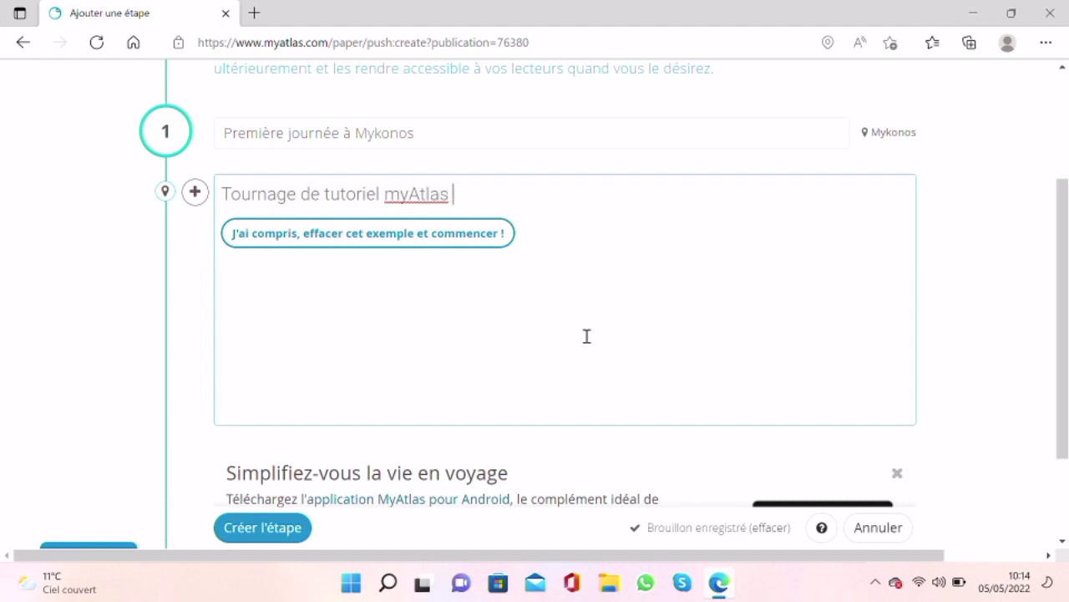
{"action": "type", "text": ", voyage "}
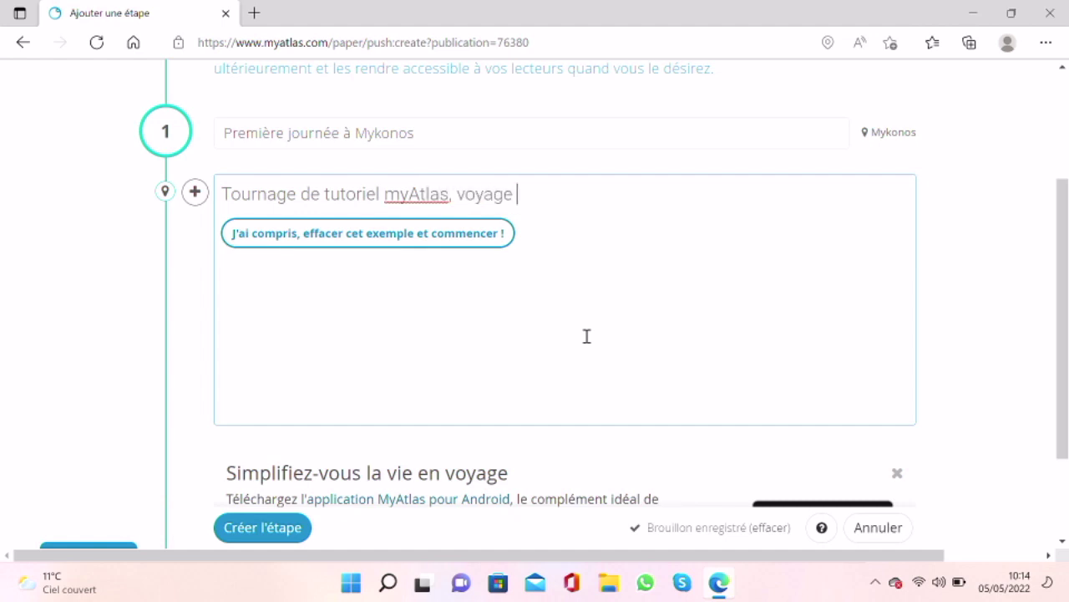
{"action": "type", "text": "à Mykonos"}
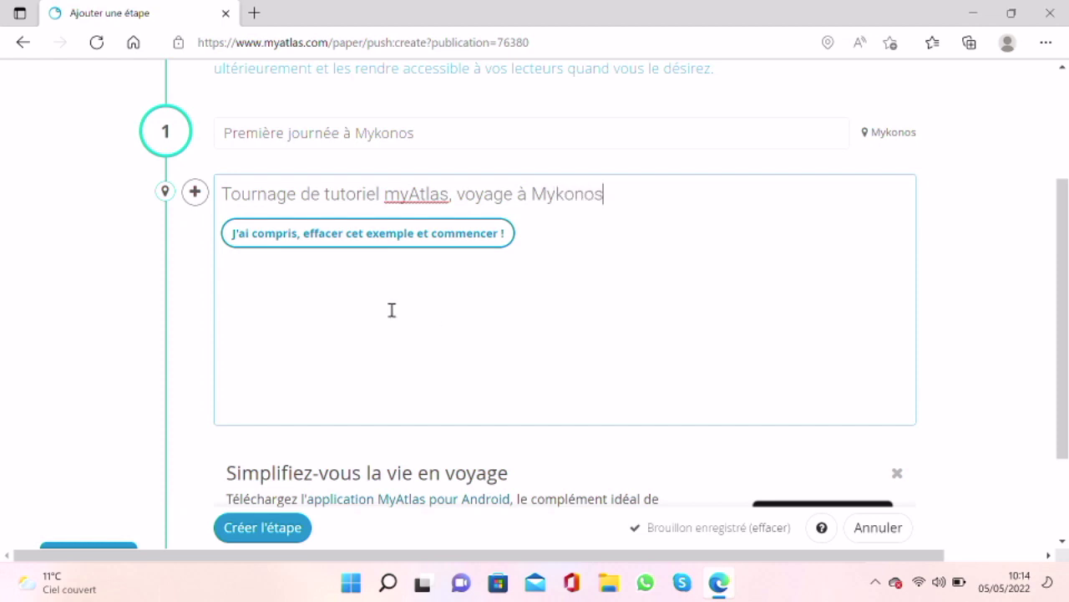
{"action": "left_click", "coordinate": [165, 192]}
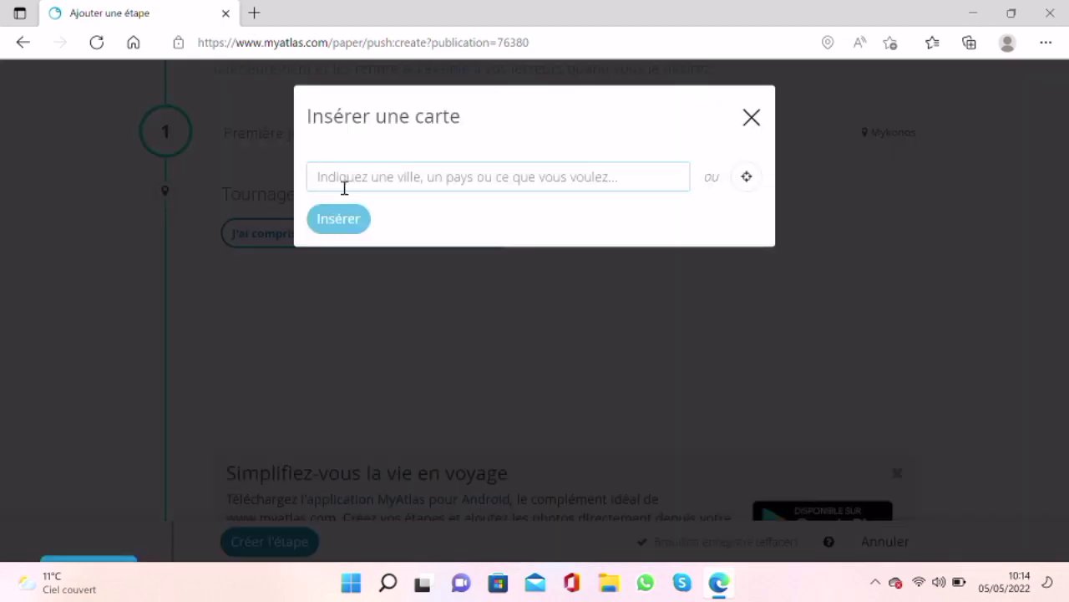
{"action": "left_click", "coordinate": [344, 178]}
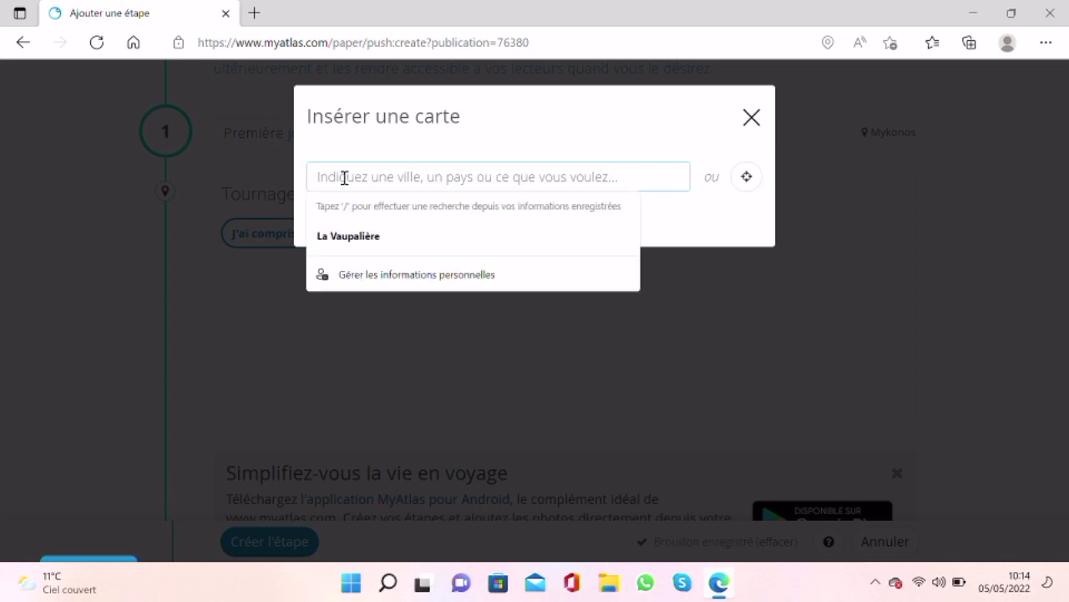
{"action": "type", "text": "myk"}
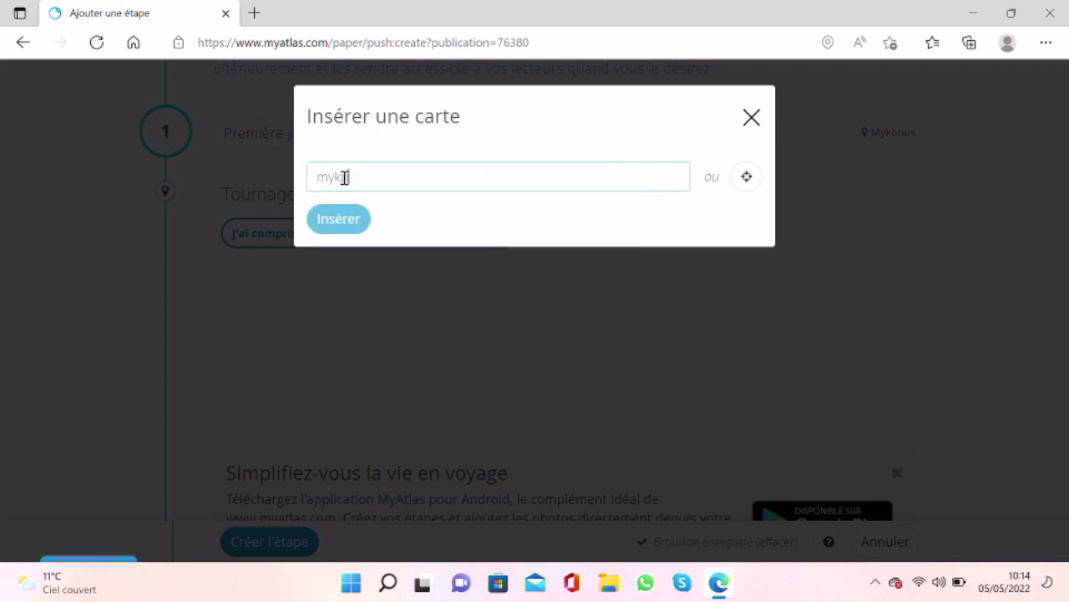
{"action": "type", "text": "onos"}
{"action": "key", "text": "BackSpace"}
{"action": "left_click", "coordinate": [406, 227]}
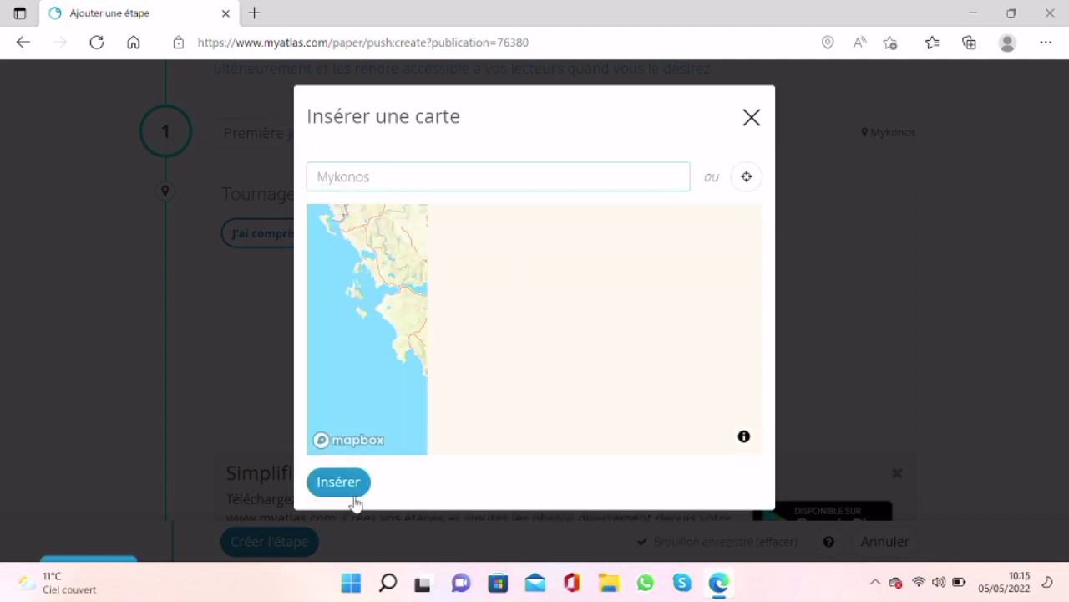
{"action": "left_click", "coordinate": [746, 177]}
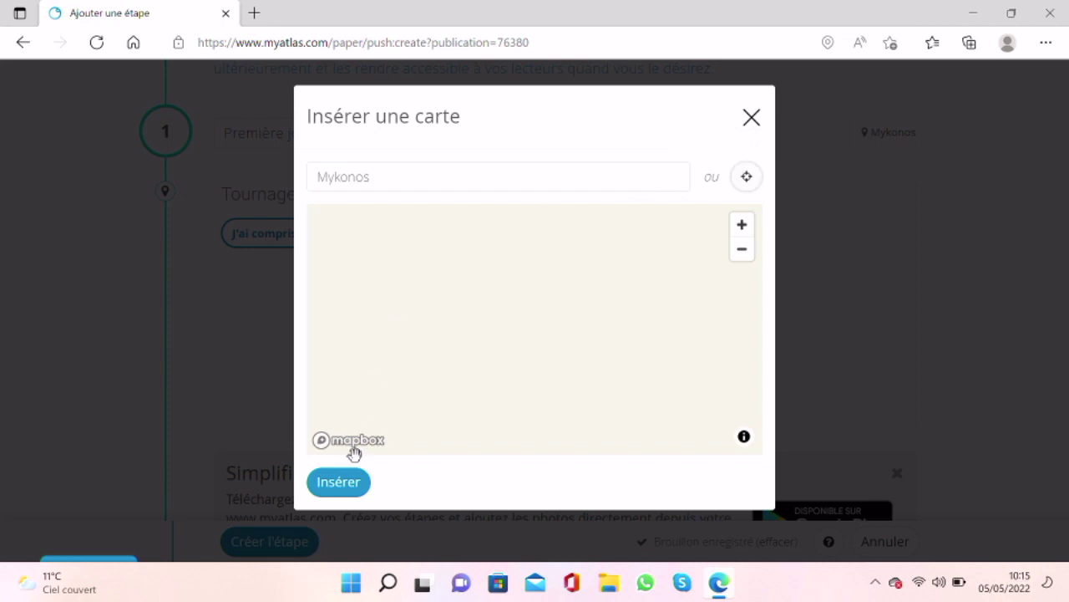
{"action": "left_click", "coordinate": [428, 185]}
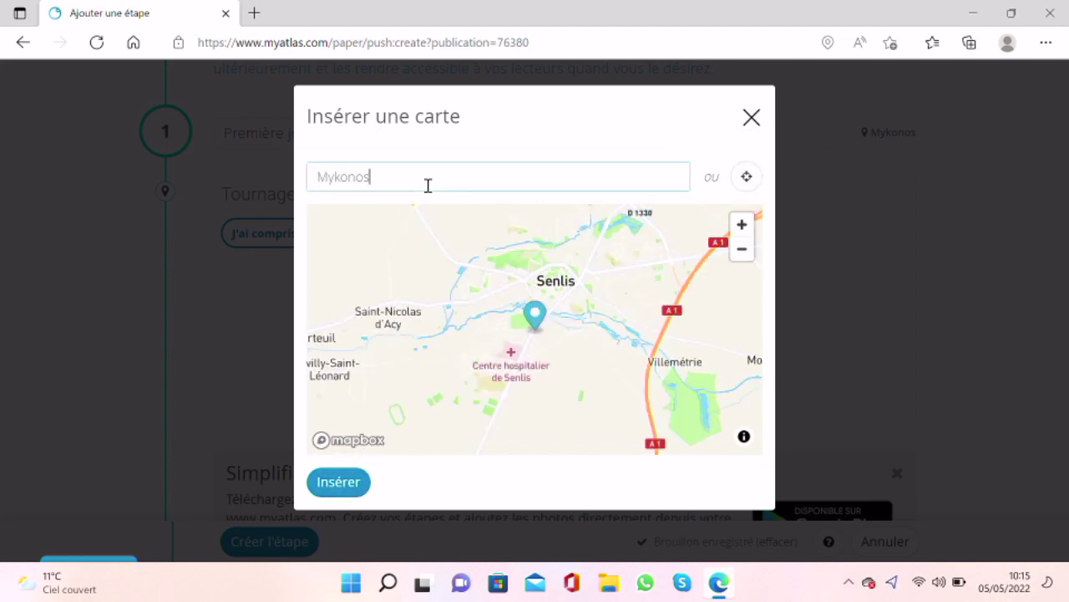
{"action": "key", "text": "Escape"}
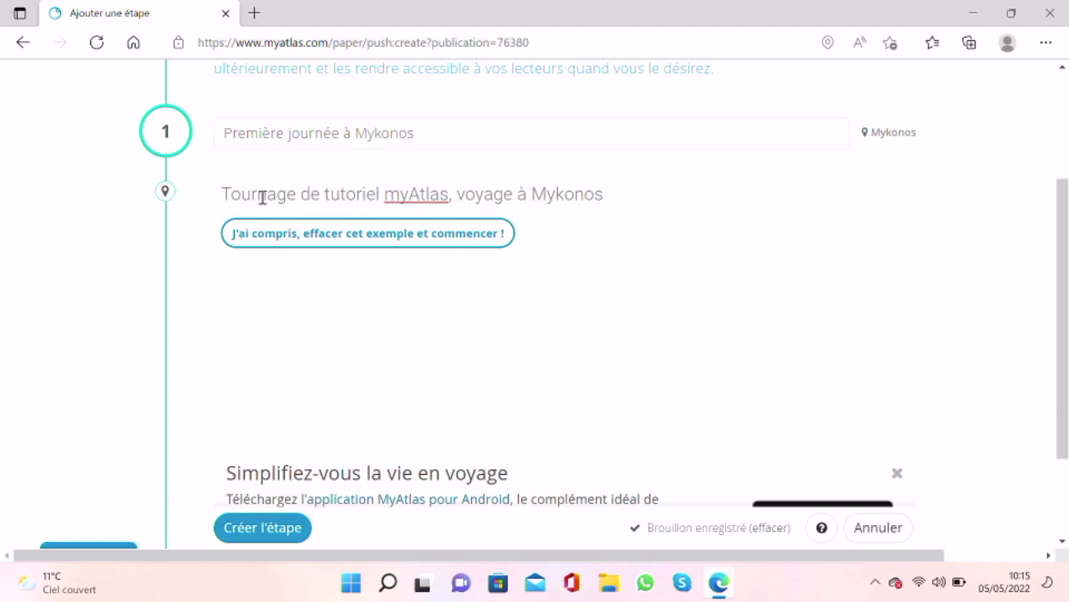
Step: Insert a tip block on a new line below the step description
{"action": "left_click", "coordinate": [650, 199]}
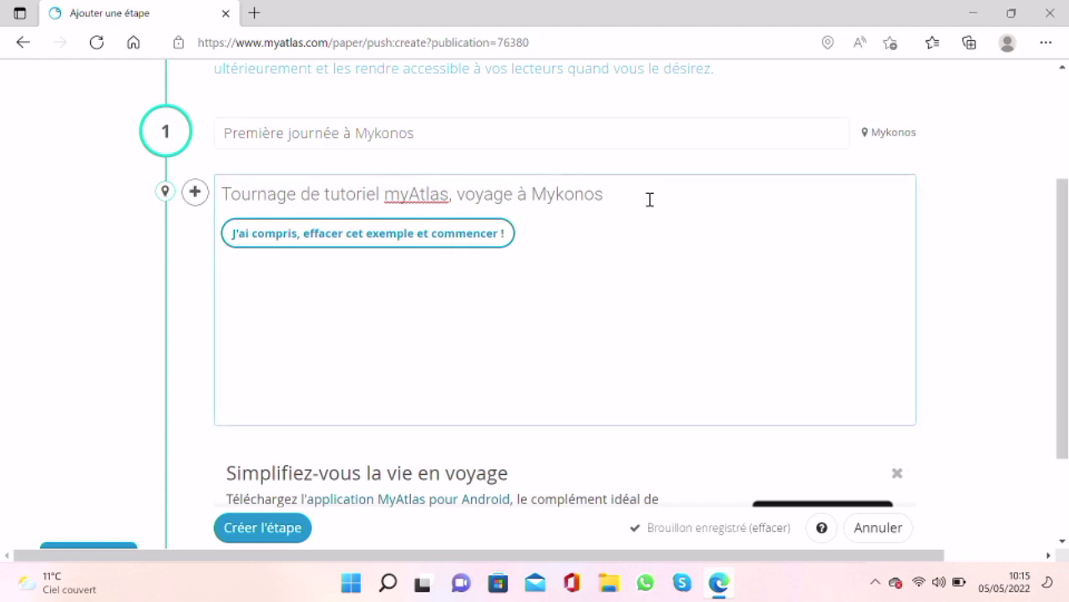
{"action": "key", "text": "Return"}
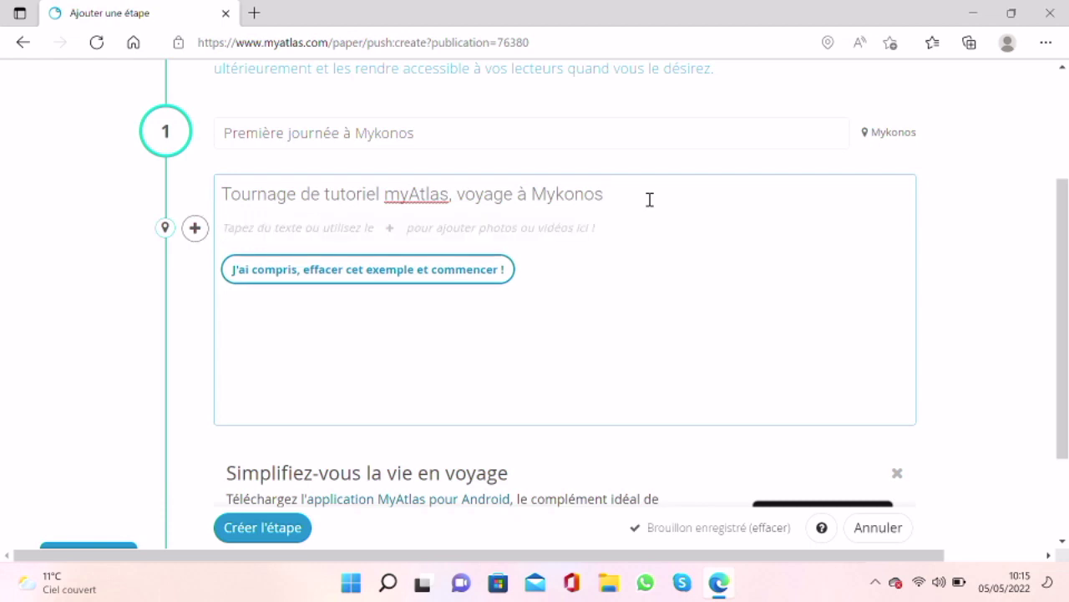
{"action": "left_click", "coordinate": [206, 232]}
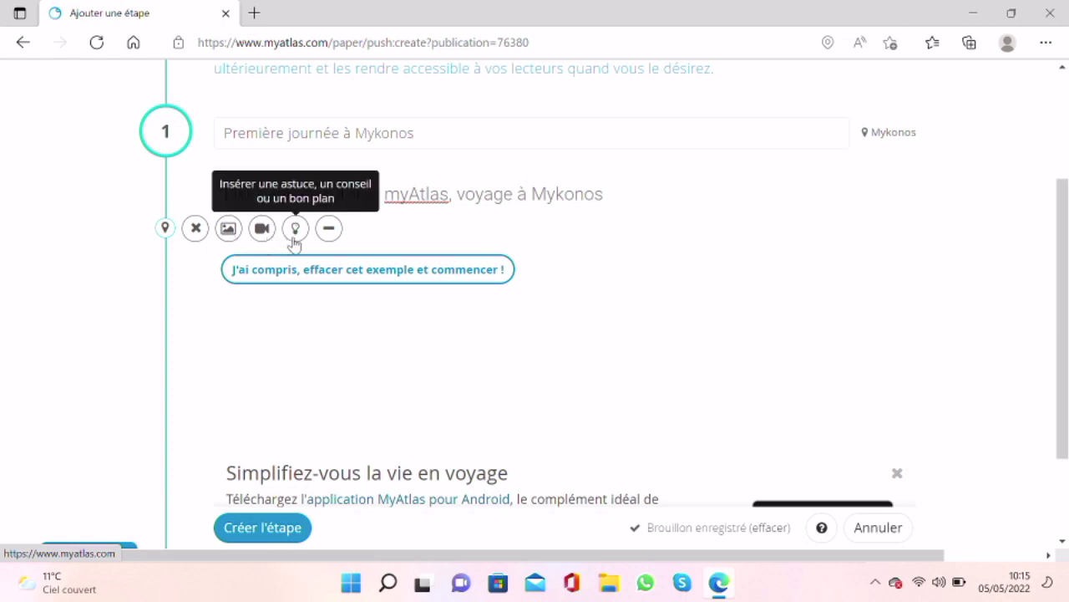
{"action": "left_click", "coordinate": [294, 238]}
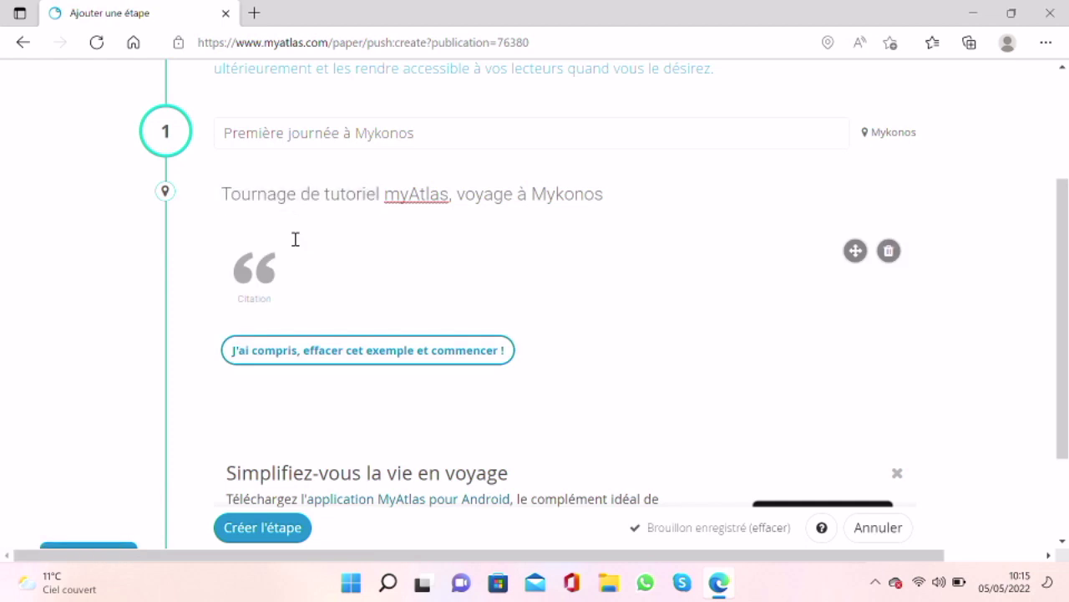
Step: Set the tip's icon to Bon plan and reposition the block
{"action": "left_click", "coordinate": [250, 276]}
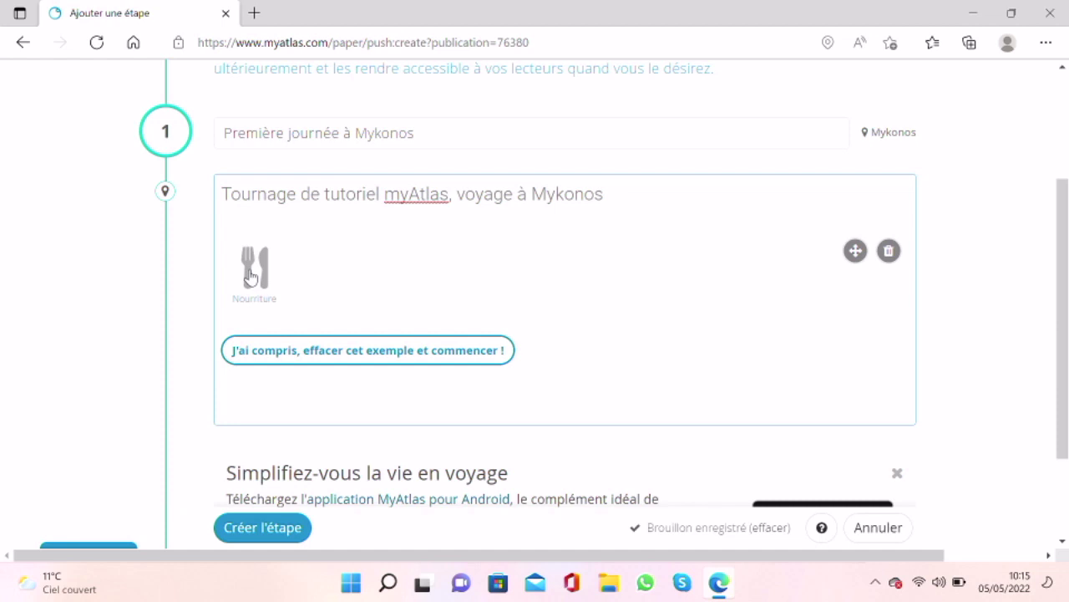
{"action": "left_click", "coordinate": [255, 276]}
{"action": "left_click", "coordinate": [261, 276]}
{"action": "left_click", "coordinate": [260, 276]}
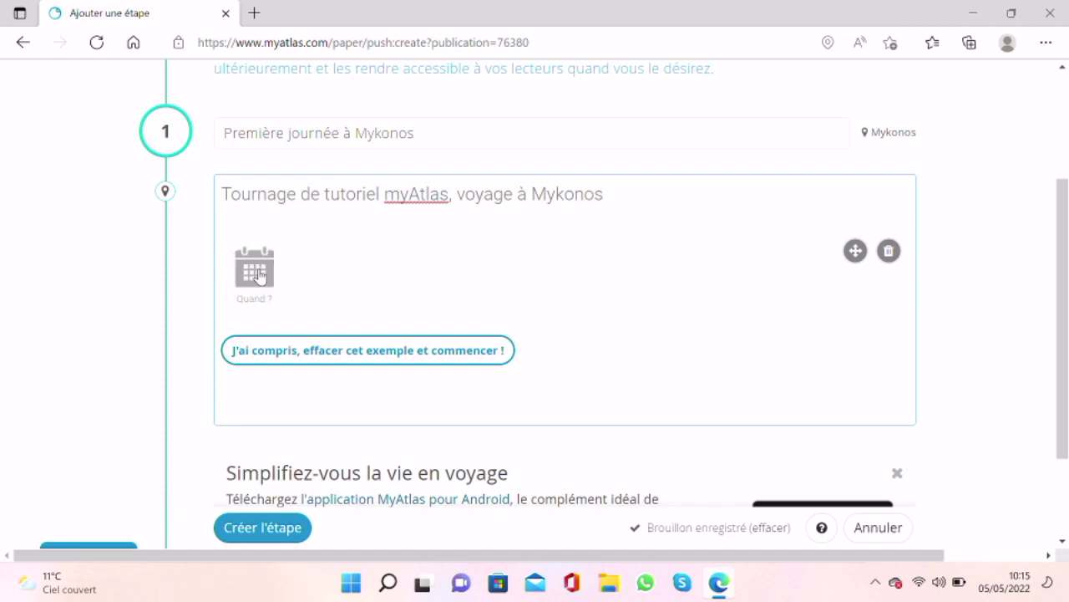
{"action": "left_click", "coordinate": [259, 277]}
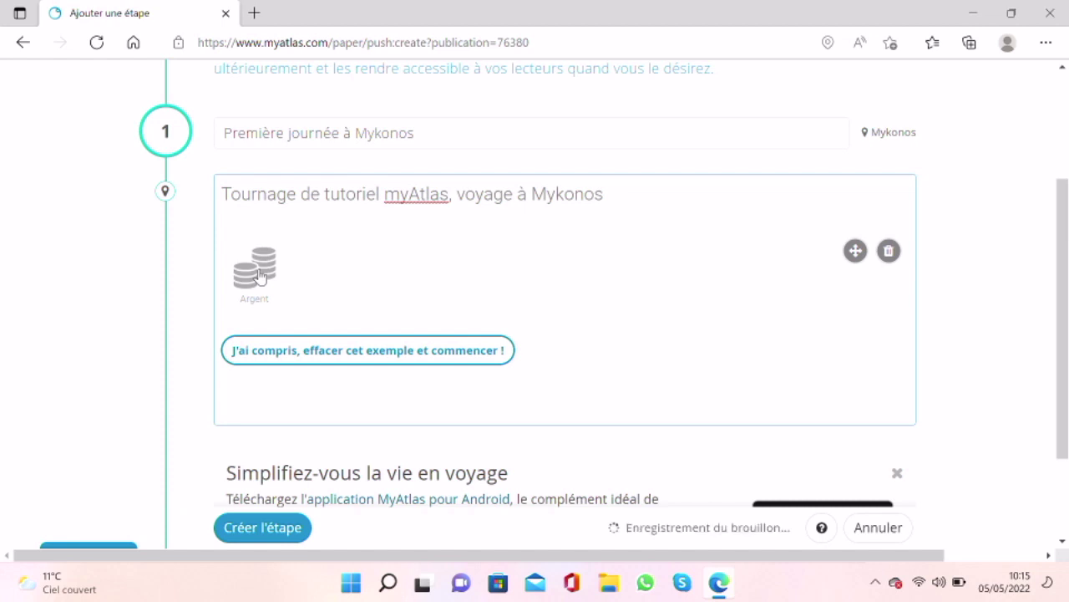
{"action": "left_click", "coordinate": [260, 277]}
{"action": "left_click", "coordinate": [382, 302]}
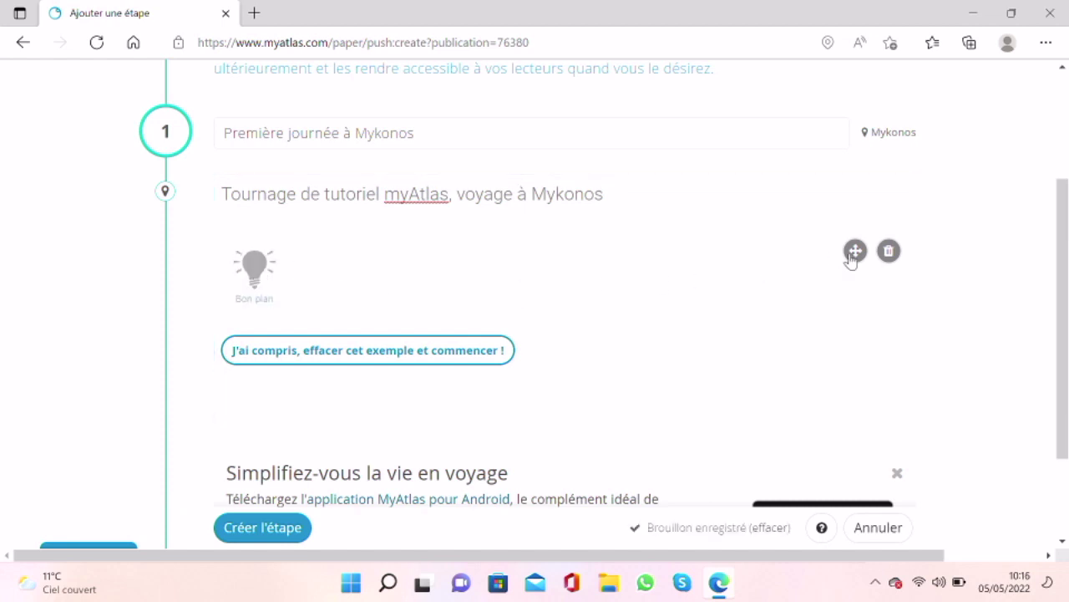
{"action": "left_click_drag", "start_coordinate": [854, 251], "coordinate": [867, 200]}
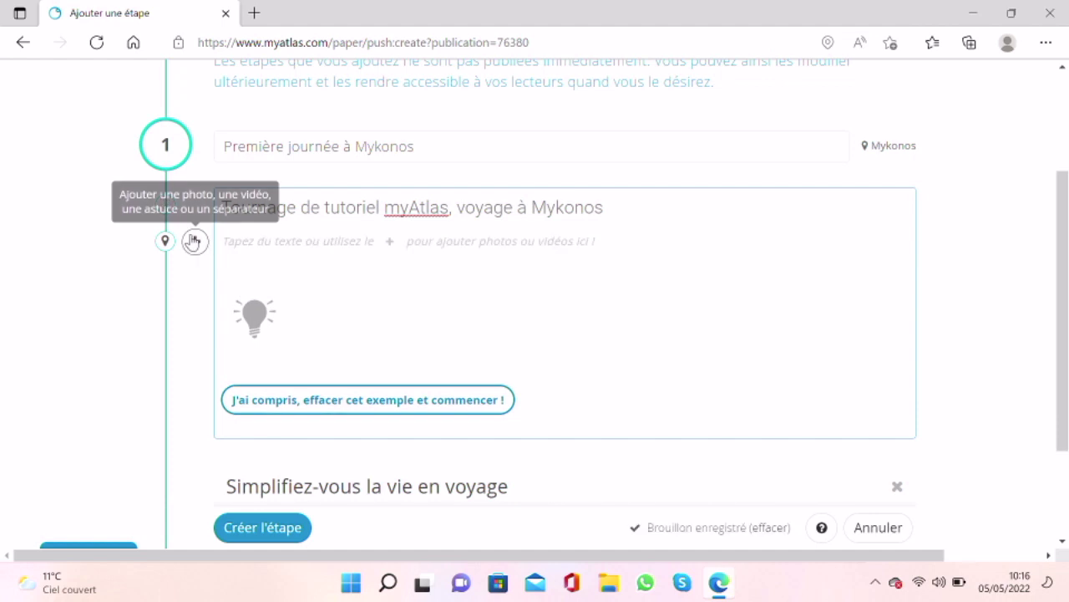
Step: Insert the myAtlas logo image IMG-20210712-WA0003 below the Mykonos description
{"action": "left_click", "coordinate": [196, 241]}
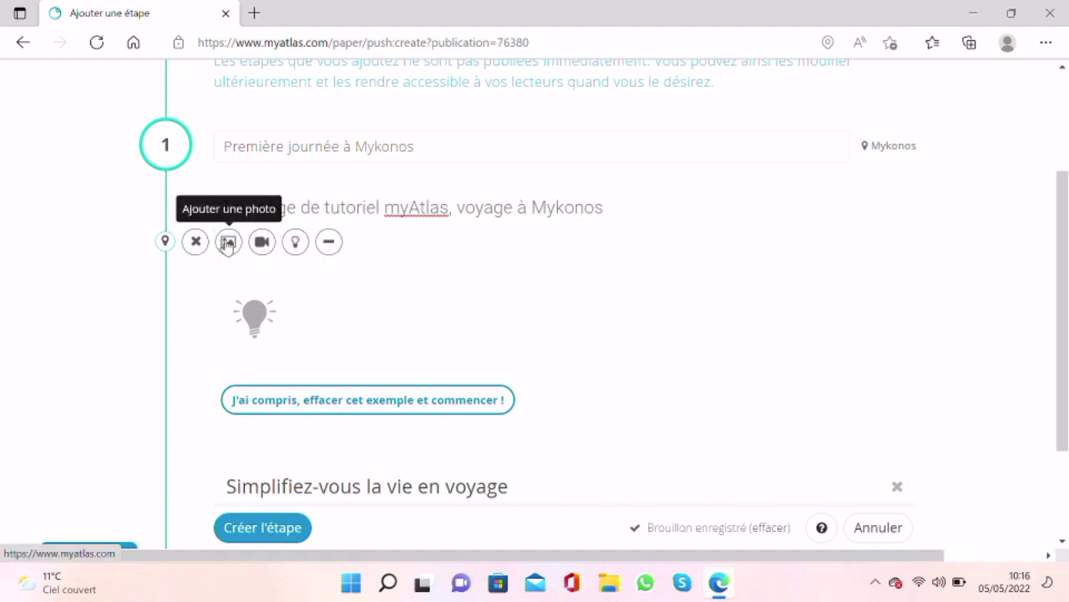
{"action": "left_click", "coordinate": [228, 243]}
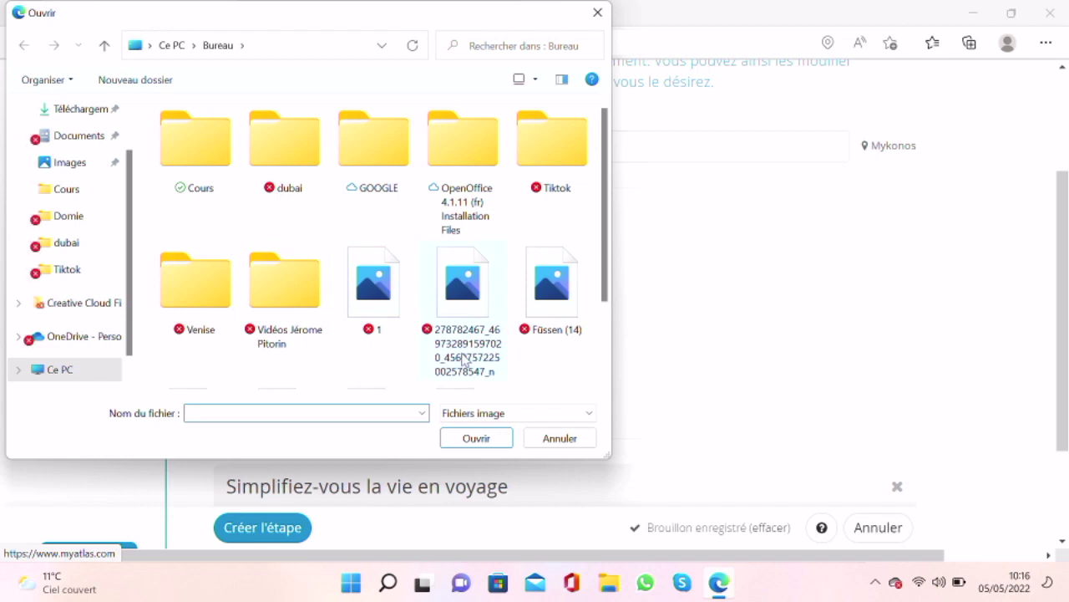
{"action": "scroll", "coordinate": [465, 357], "scroll_direction": "down", "scroll_amount": 1}
{"action": "left_click", "coordinate": [175, 306]}
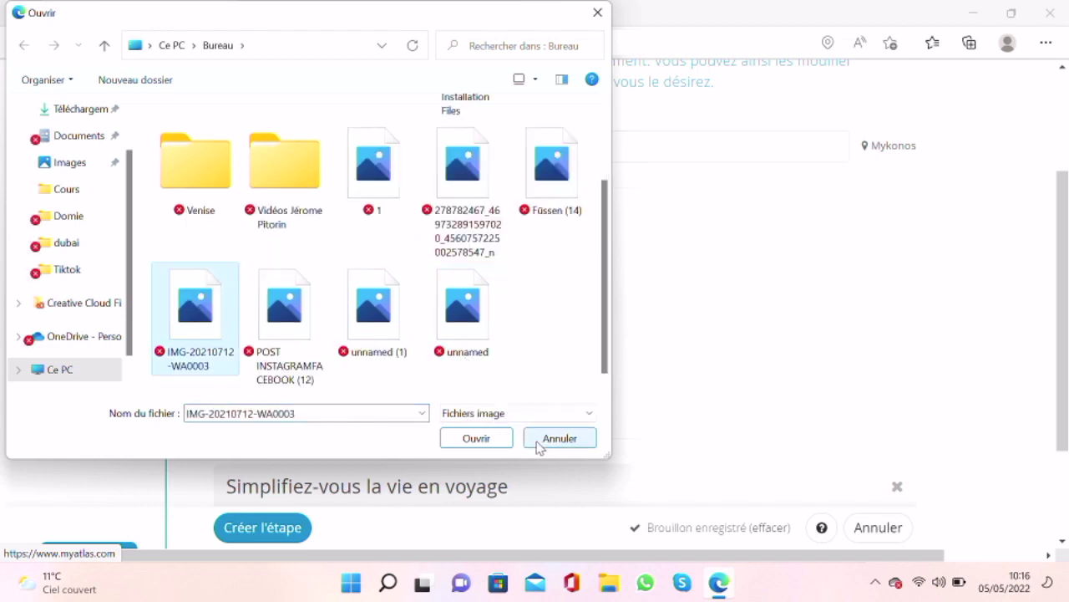
{"action": "left_click", "coordinate": [473, 445]}
{"action": "scroll", "coordinate": [472, 440], "scroll_direction": "down", "scroll_amount": 2}
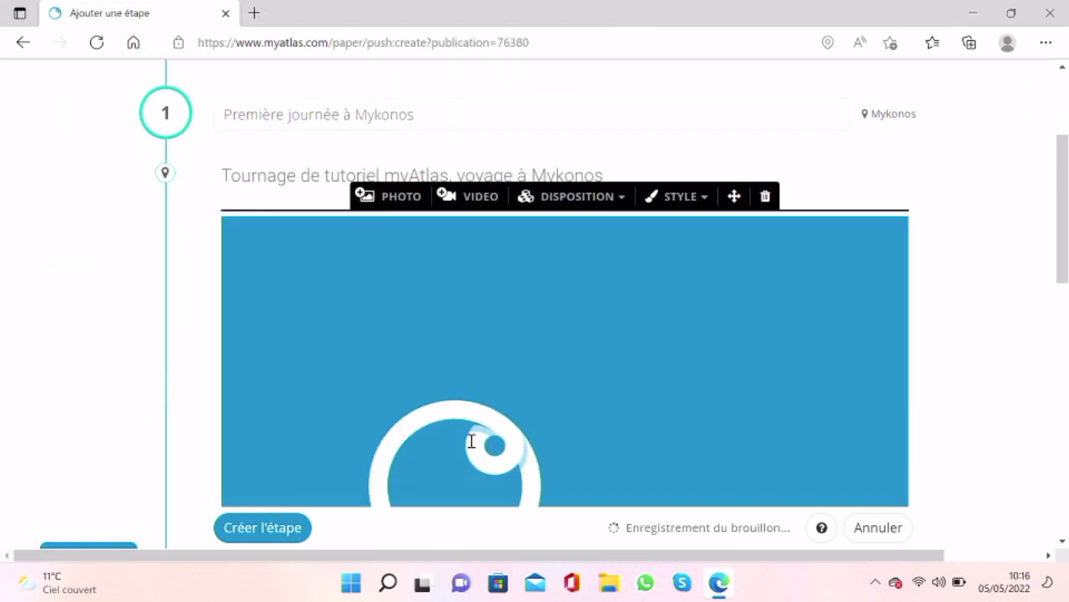
{"action": "scroll", "coordinate": [473, 441], "scroll_direction": "down", "scroll_amount": 3}
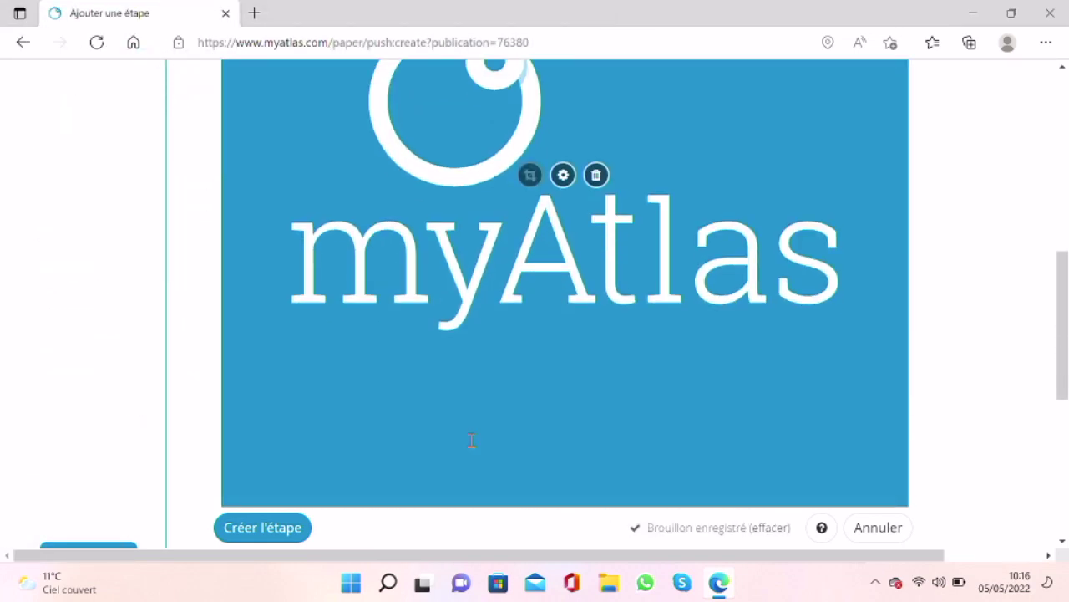
{"action": "scroll", "coordinate": [601, 390], "scroll_direction": "down", "scroll_amount": 2}
{"action": "scroll", "coordinate": [599, 391], "scroll_direction": "up", "scroll_amount": 5}
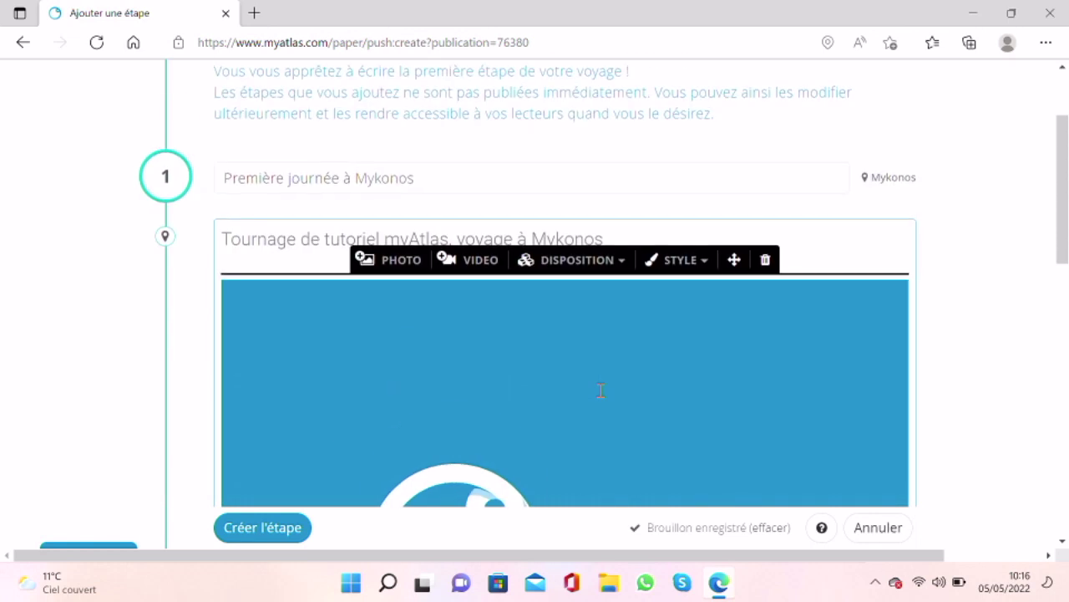
Step: Set the image layout to À droite so it sits right of the text
{"action": "left_click", "coordinate": [596, 265]}
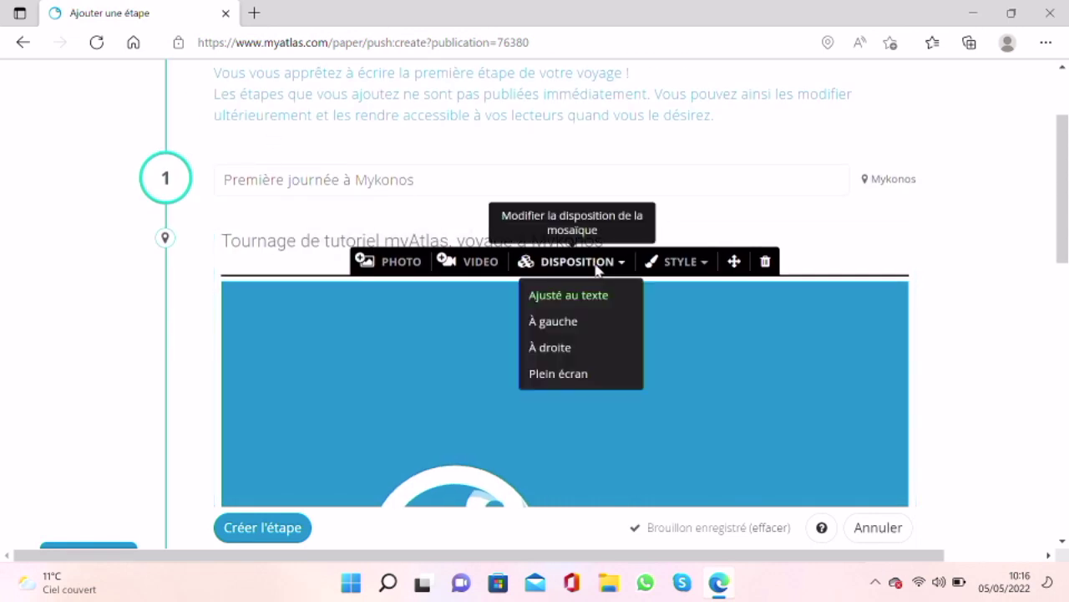
{"action": "left_click", "coordinate": [576, 319]}
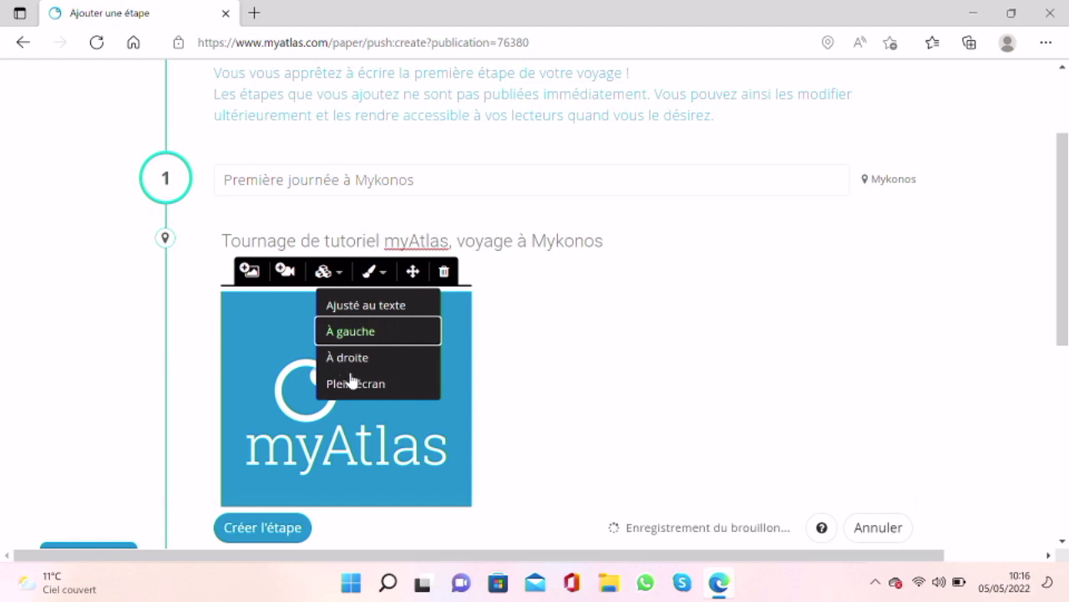
{"action": "left_click", "coordinate": [354, 359]}
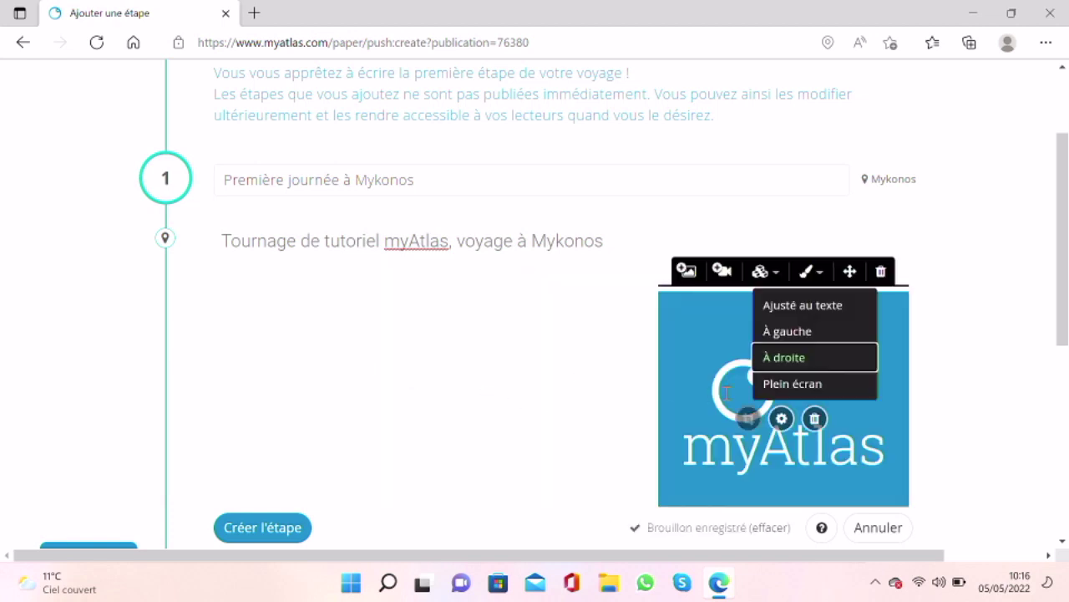
{"action": "left_click", "coordinate": [764, 269]}
Step: Try the Espacé, Fenêtre and Fenêtre noire frames, then apply the Polaroid frame style
{"action": "left_click", "coordinate": [816, 284]}
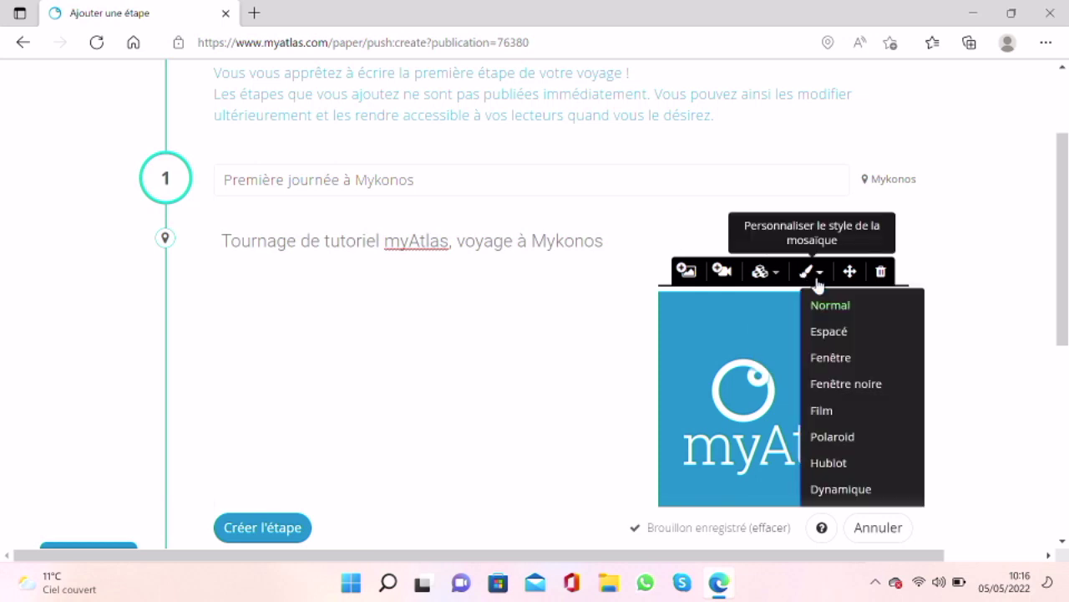
{"action": "left_click", "coordinate": [832, 338]}
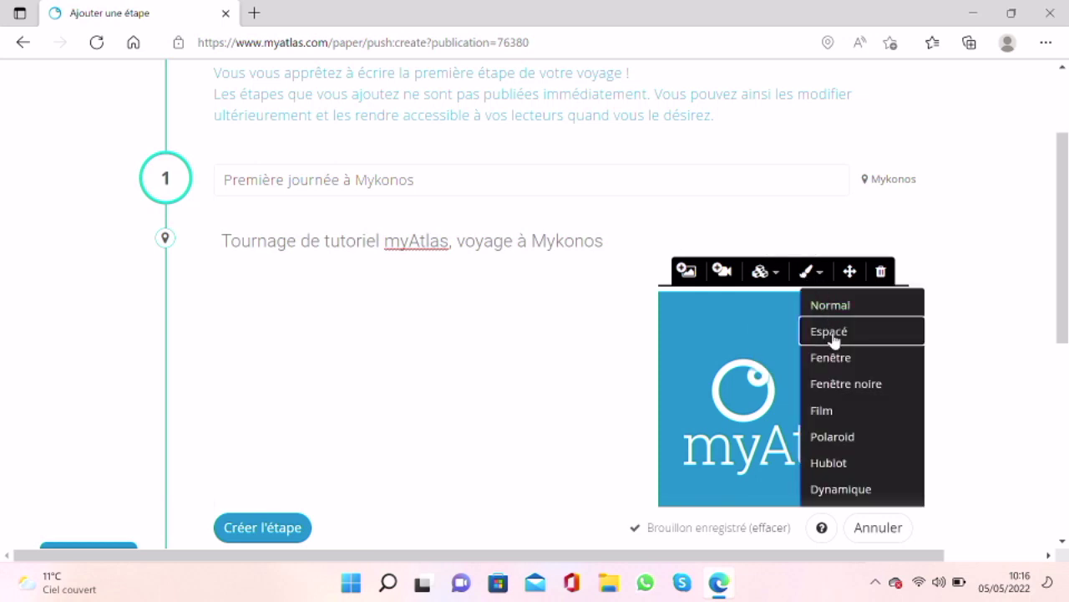
{"action": "left_click", "coordinate": [831, 366]}
{"action": "left_click", "coordinate": [835, 387]}
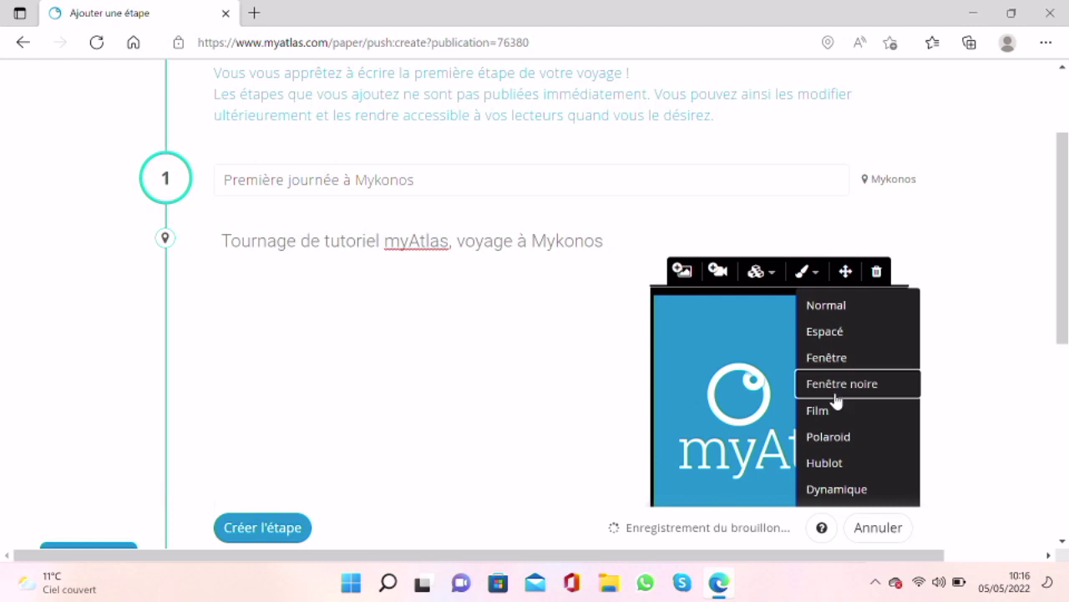
{"action": "left_click", "coordinate": [840, 437]}
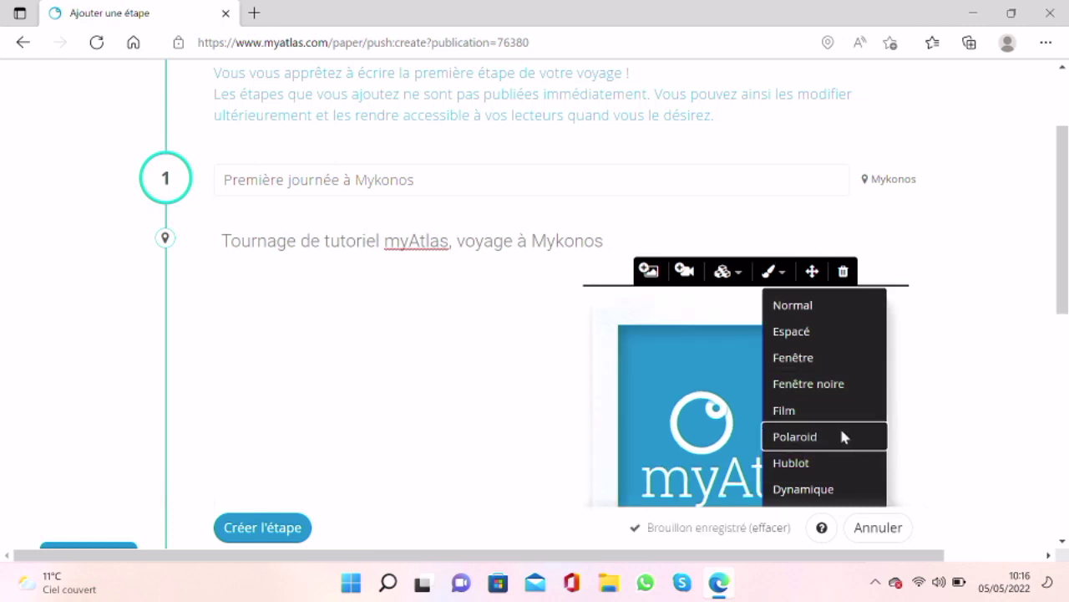
{"action": "left_click", "coordinate": [529, 365]}
{"action": "scroll", "coordinate": [529, 365], "scroll_direction": "down", "scroll_amount": 4}
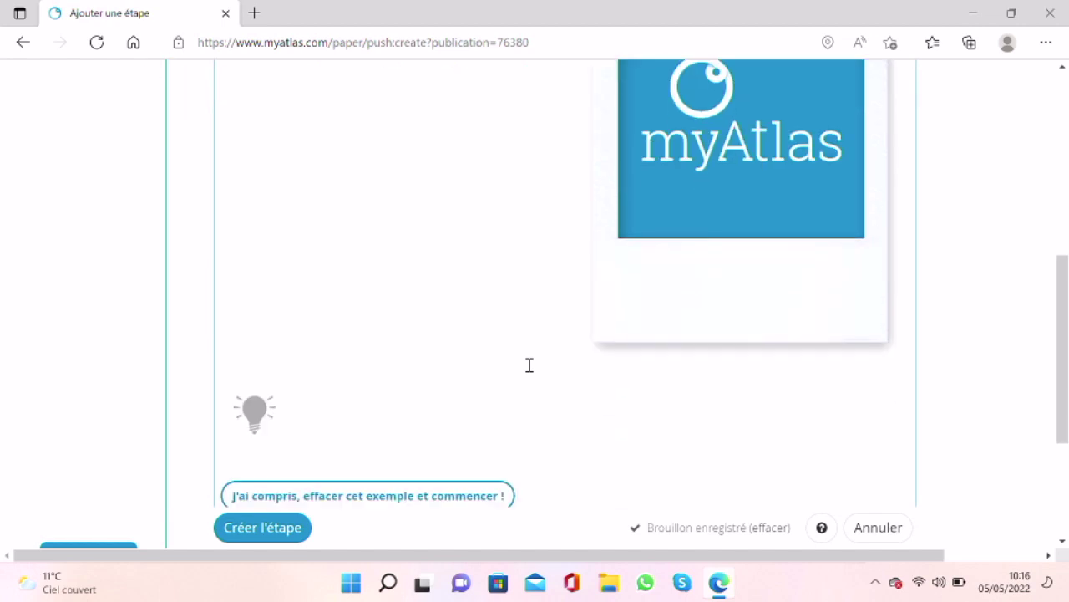
{"action": "scroll", "coordinate": [529, 365], "scroll_direction": "down", "scroll_amount": 3}
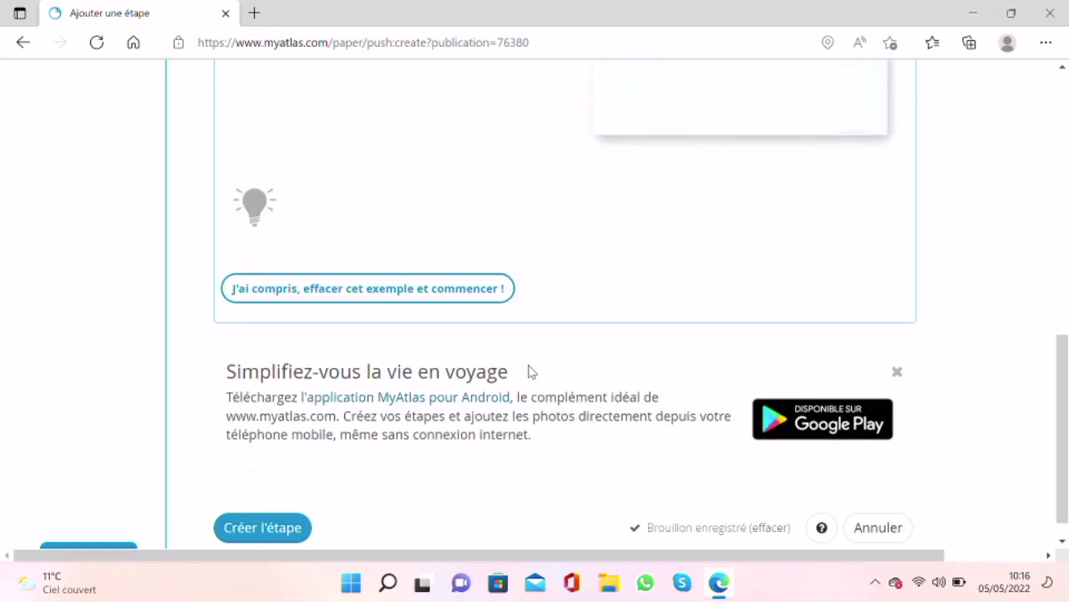
Step: Create the 'Première journée à Mykonos' step as a draft, then review the journal page
{"action": "left_click", "coordinate": [247, 526]}
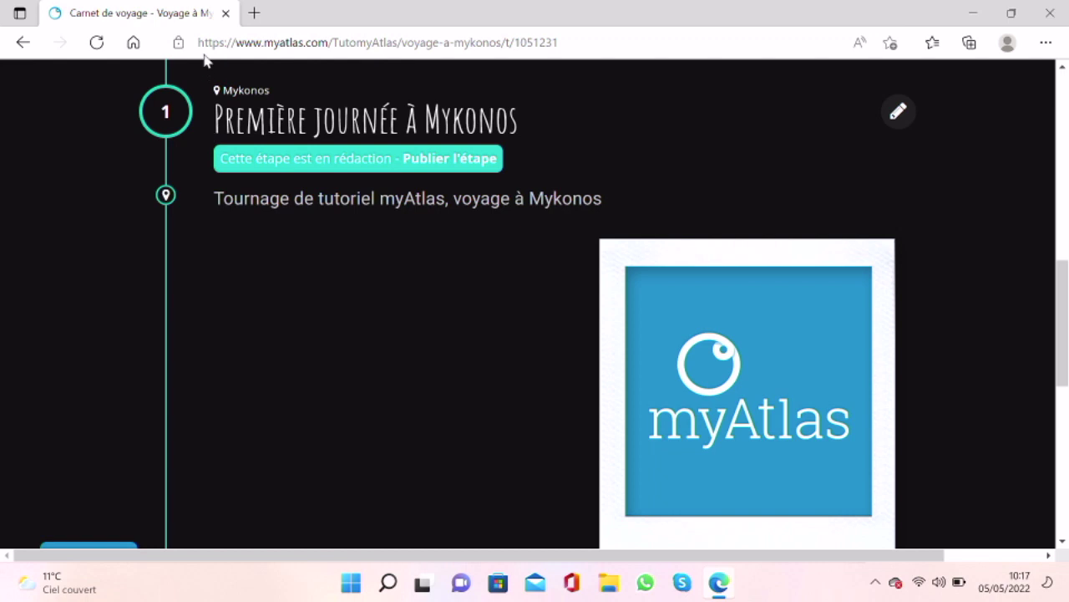
{"action": "scroll", "coordinate": [215, 284], "scroll_direction": "down", "scroll_amount": 2}
{"action": "scroll", "coordinate": [214, 285], "scroll_direction": "down", "scroll_amount": 5}
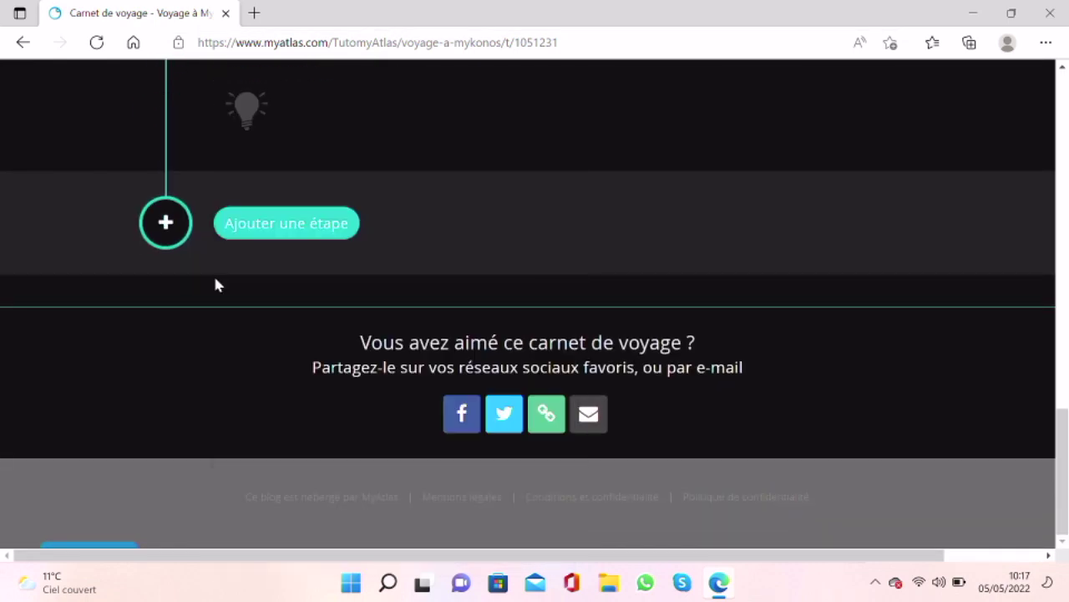
{"action": "scroll", "coordinate": [215, 285], "scroll_direction": "up", "scroll_amount": 10}
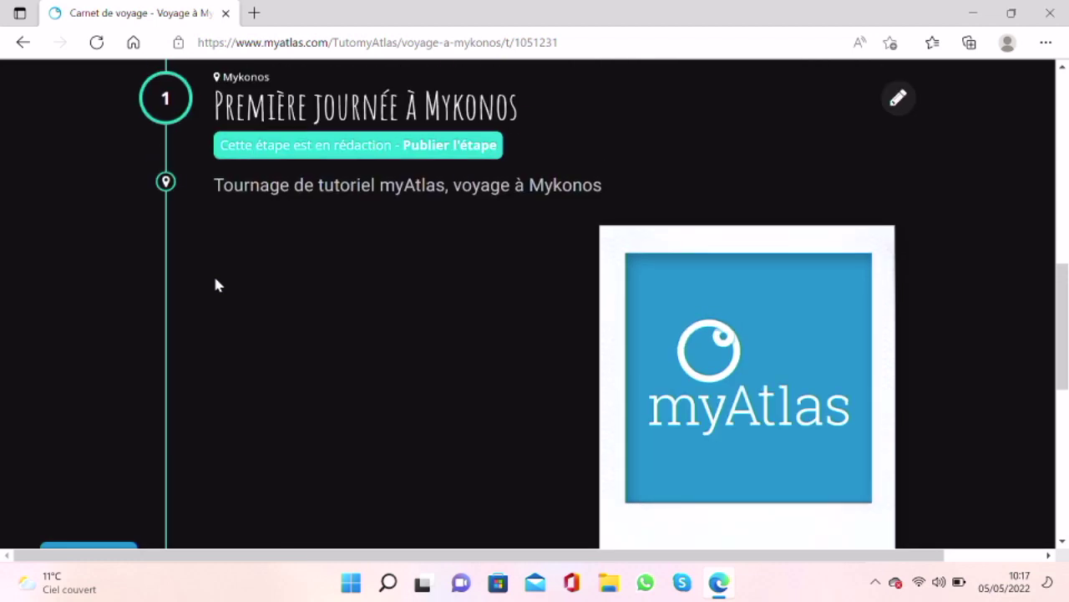
{"action": "scroll", "coordinate": [215, 284], "scroll_direction": "up", "scroll_amount": 5}
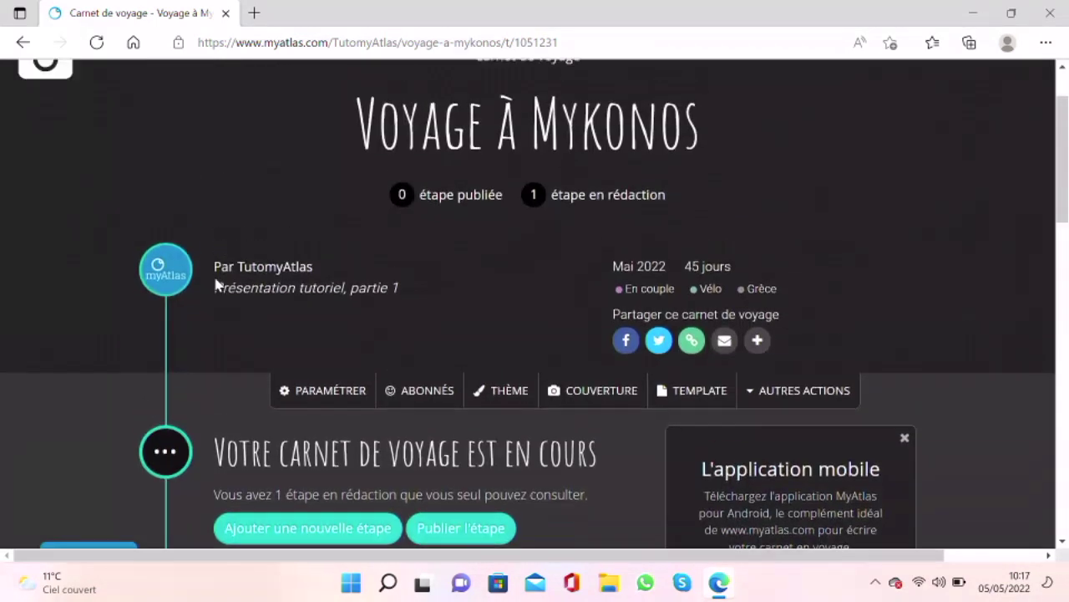
Step: Open the journal's cover settings and choose Envoyer une image for the square cover
{"action": "left_click", "coordinate": [594, 422]}
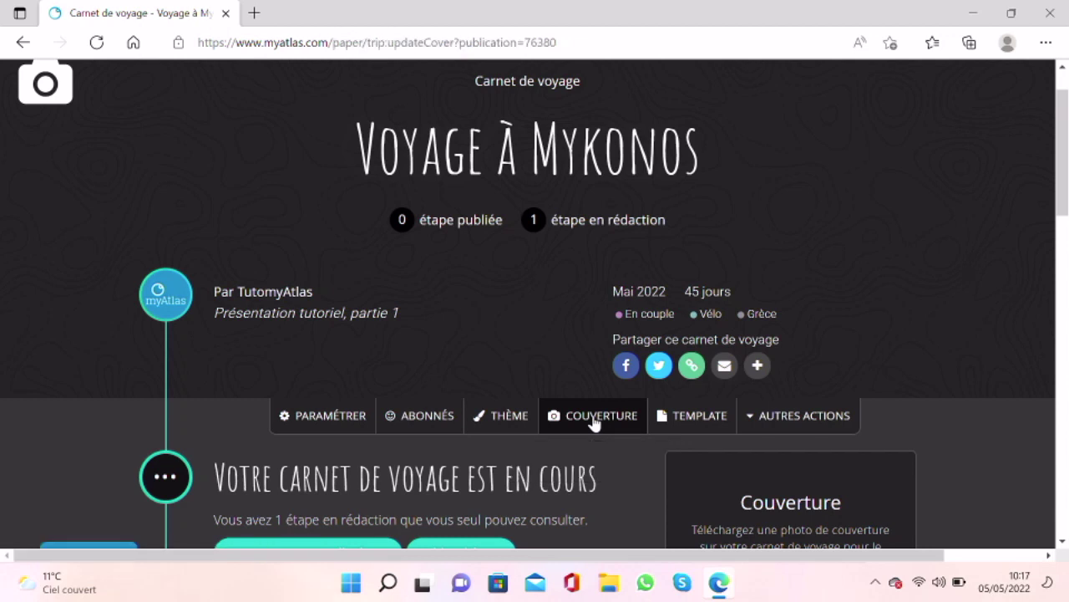
{"action": "scroll", "coordinate": [445, 372], "scroll_direction": "down", "scroll_amount": 1}
{"action": "scroll", "coordinate": [445, 372], "scroll_direction": "down", "scroll_amount": 3}
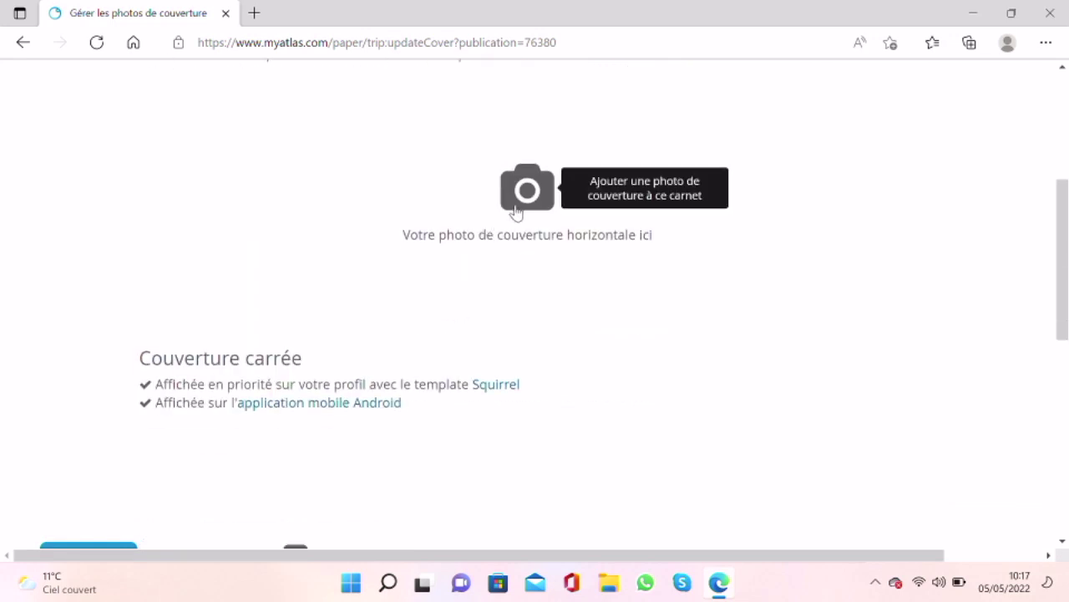
{"action": "scroll", "coordinate": [515, 212], "scroll_direction": "down", "scroll_amount": 3}
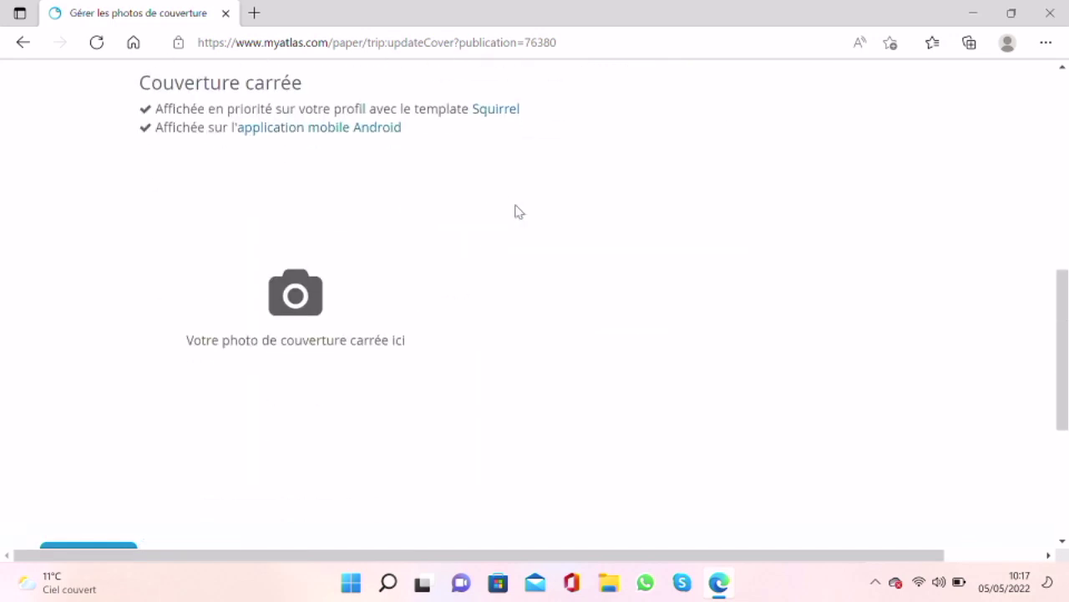
{"action": "left_click", "coordinate": [307, 299]}
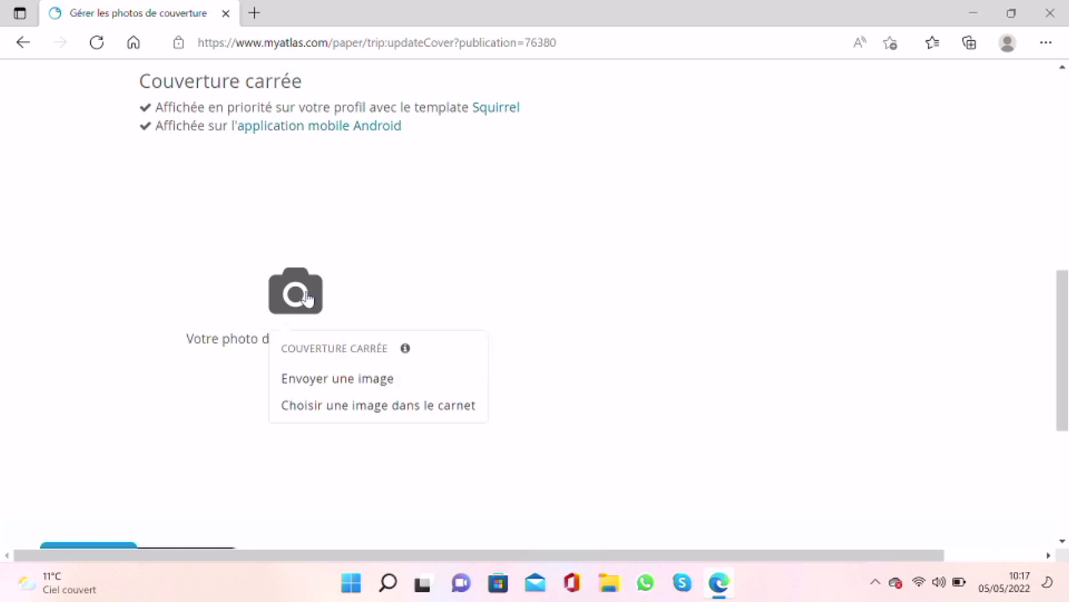
{"action": "left_click", "coordinate": [324, 385]}
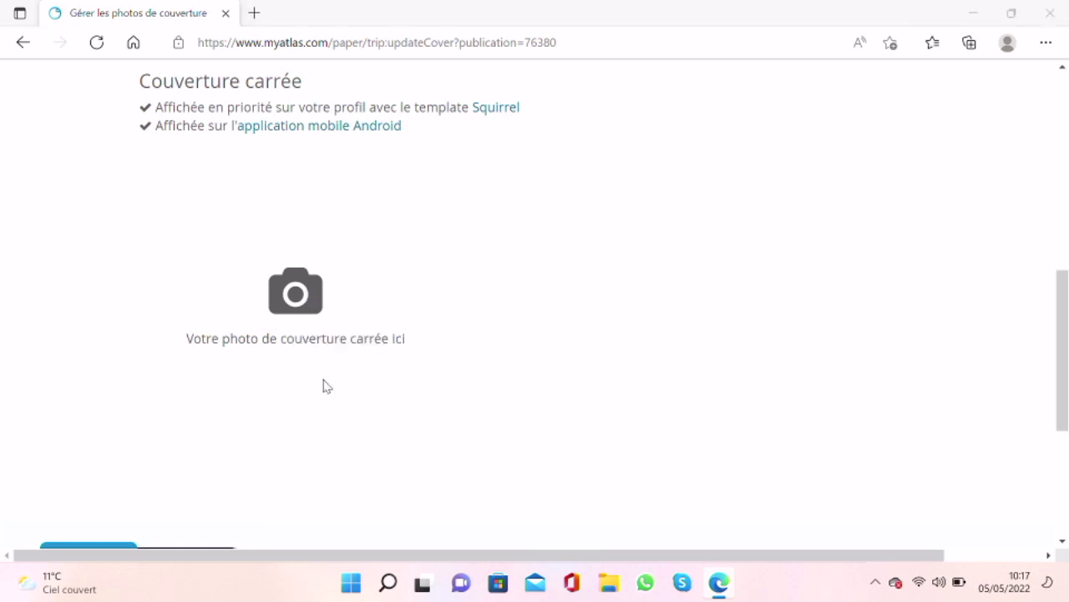
Step: Upload IMG-20210712-WA0003 as the square cover and save it
{"action": "scroll", "coordinate": [318, 349], "scroll_direction": "down", "scroll_amount": 5}
{"action": "scroll", "coordinate": [317, 350], "scroll_direction": "up", "scroll_amount": 1}
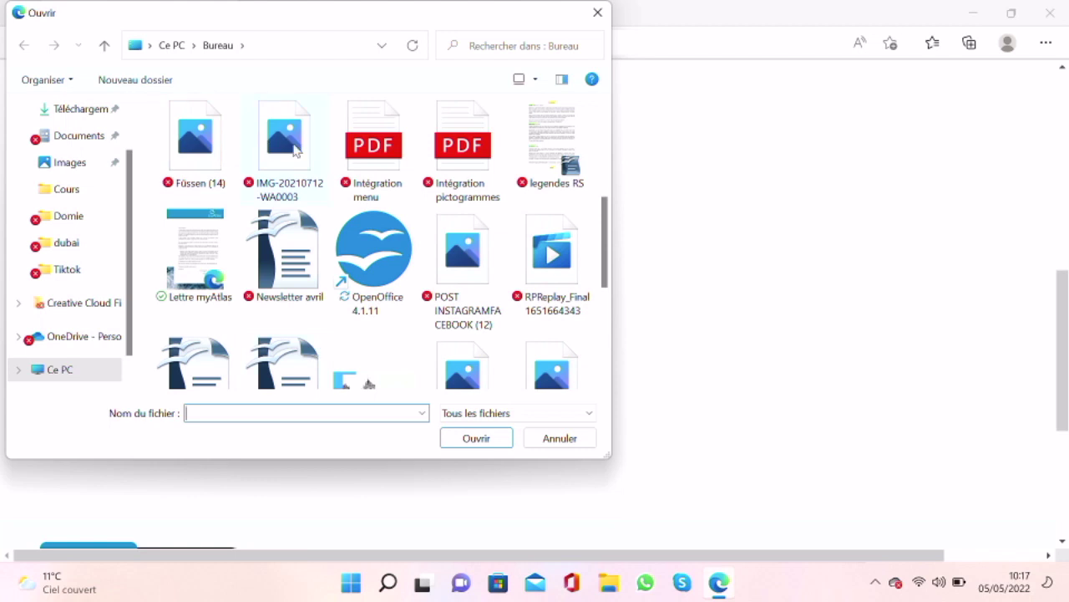
{"action": "left_click", "coordinate": [294, 149]}
{"action": "left_click", "coordinate": [475, 439]}
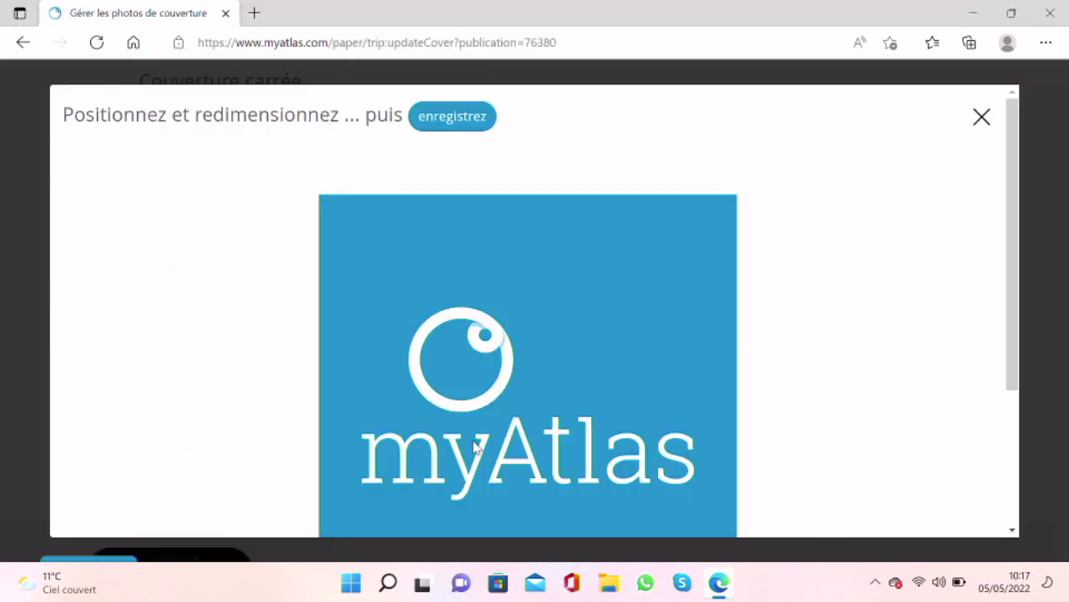
{"action": "left_click", "coordinate": [432, 117]}
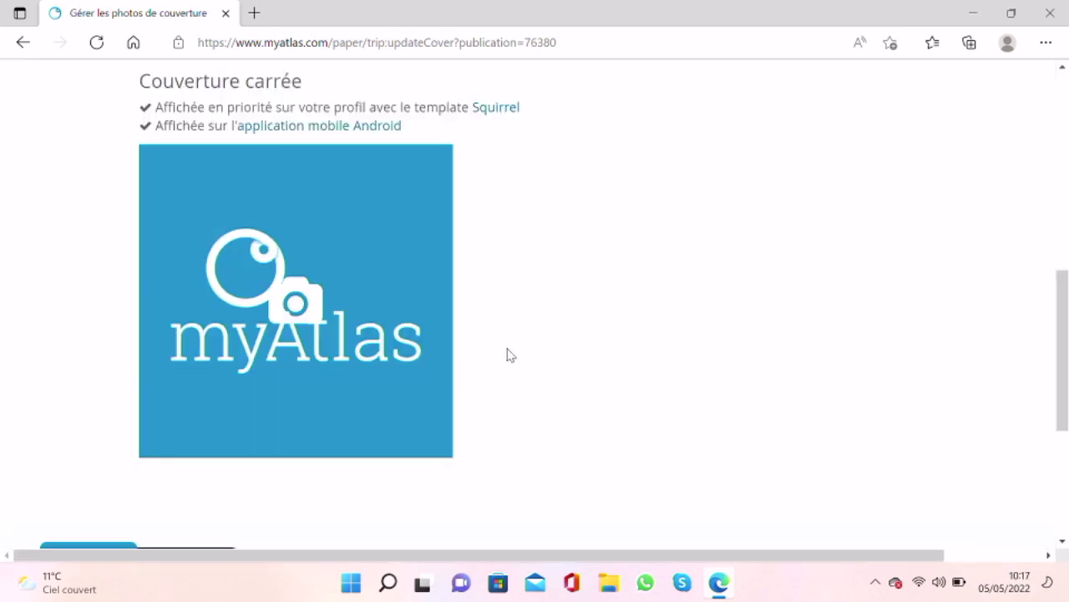
{"action": "scroll", "coordinate": [506, 353], "scroll_direction": "down", "scroll_amount": 1}
{"action": "scroll", "coordinate": [508, 355], "scroll_direction": "up", "scroll_amount": 3}
{"action": "scroll", "coordinate": [506, 354], "scroll_direction": "up", "scroll_amount": 1}
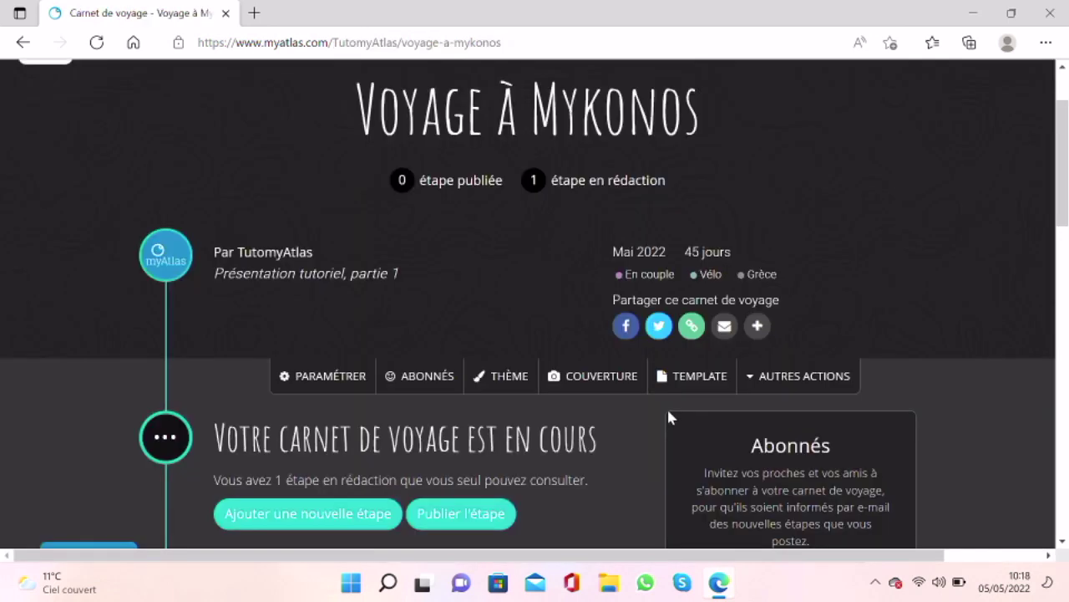
Step: Browse the Moon, Snow, Wind and Storm templates and try the Moon template
{"action": "left_click", "coordinate": [699, 377]}
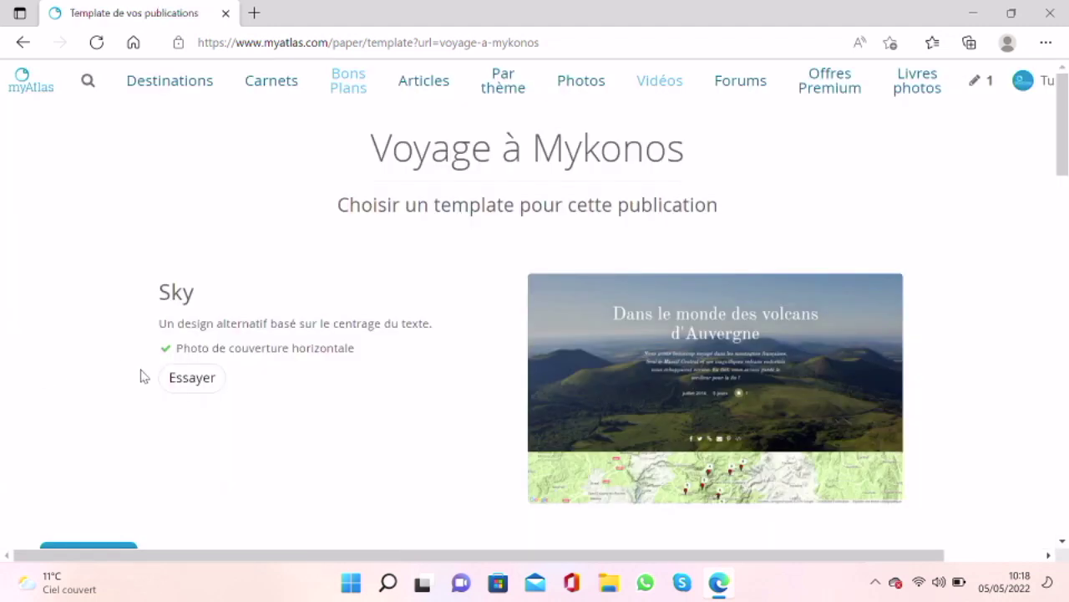
{"action": "scroll", "coordinate": [142, 377], "scroll_direction": "down", "scroll_amount": 1}
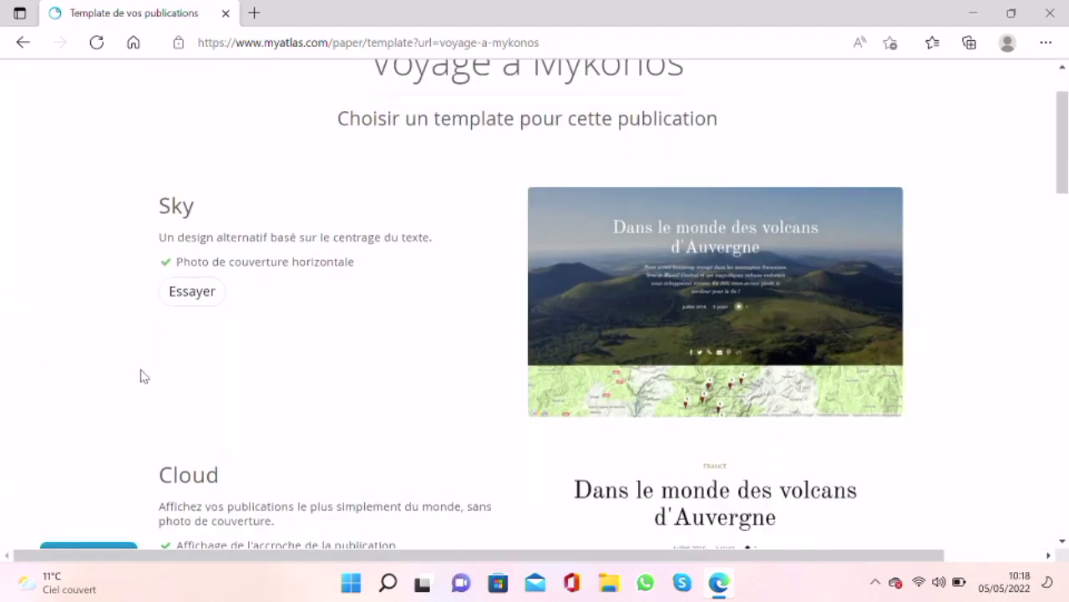
{"action": "scroll", "coordinate": [141, 378], "scroll_direction": "down", "scroll_amount": 4}
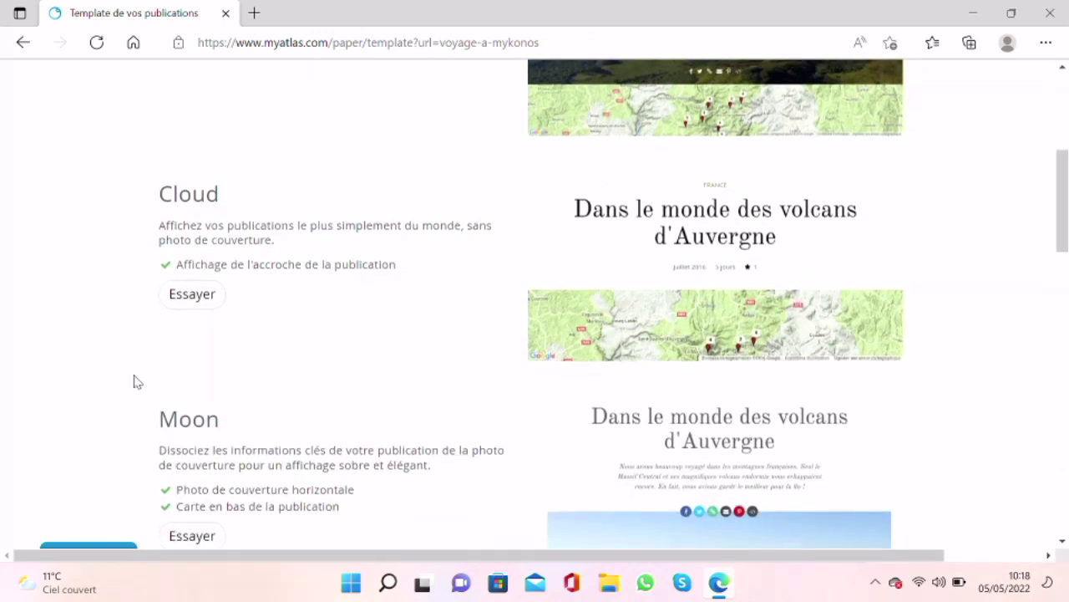
{"action": "scroll", "coordinate": [138, 382], "scroll_direction": "down", "scroll_amount": 3}
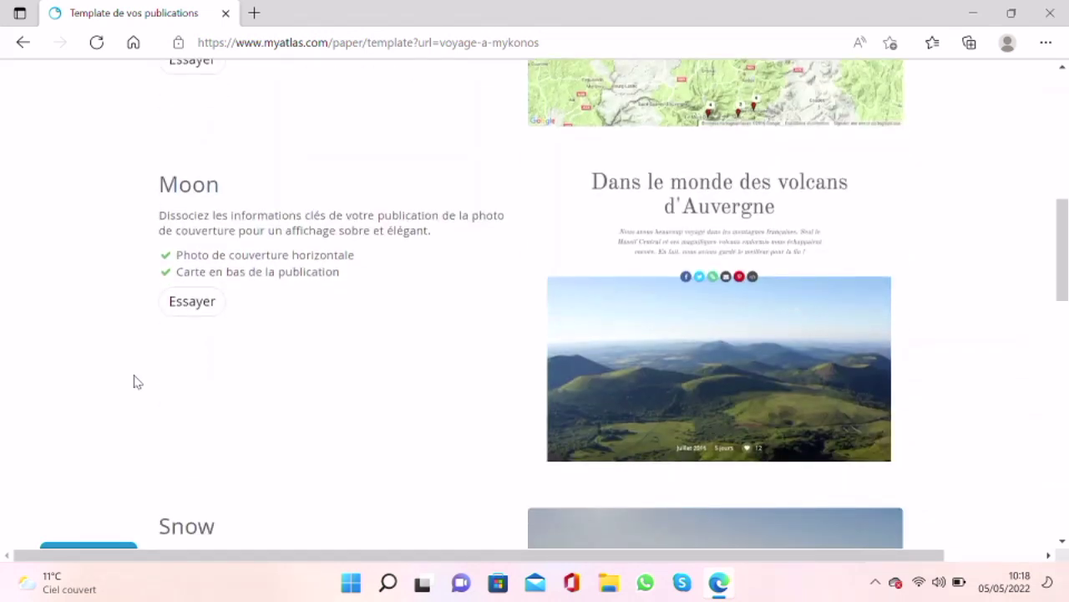
{"action": "scroll", "coordinate": [138, 382], "scroll_direction": "down", "scroll_amount": 3}
{"action": "scroll", "coordinate": [138, 382], "scroll_direction": "down", "scroll_amount": 1}
{"action": "scroll", "coordinate": [138, 382], "scroll_direction": "down", "scroll_amount": 3}
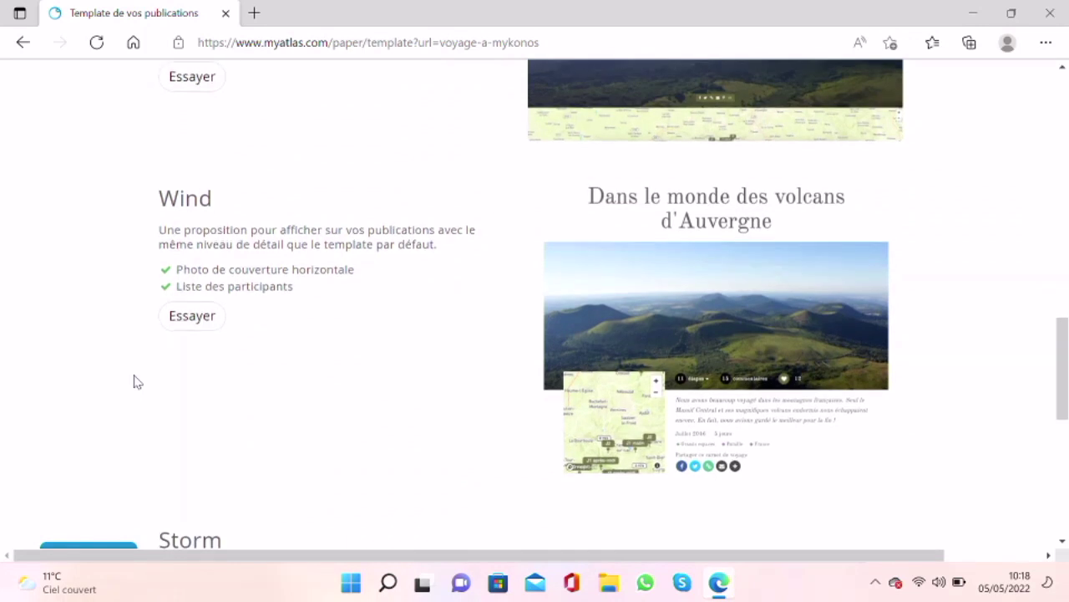
{"action": "scroll", "coordinate": [138, 382], "scroll_direction": "down", "scroll_amount": 3}
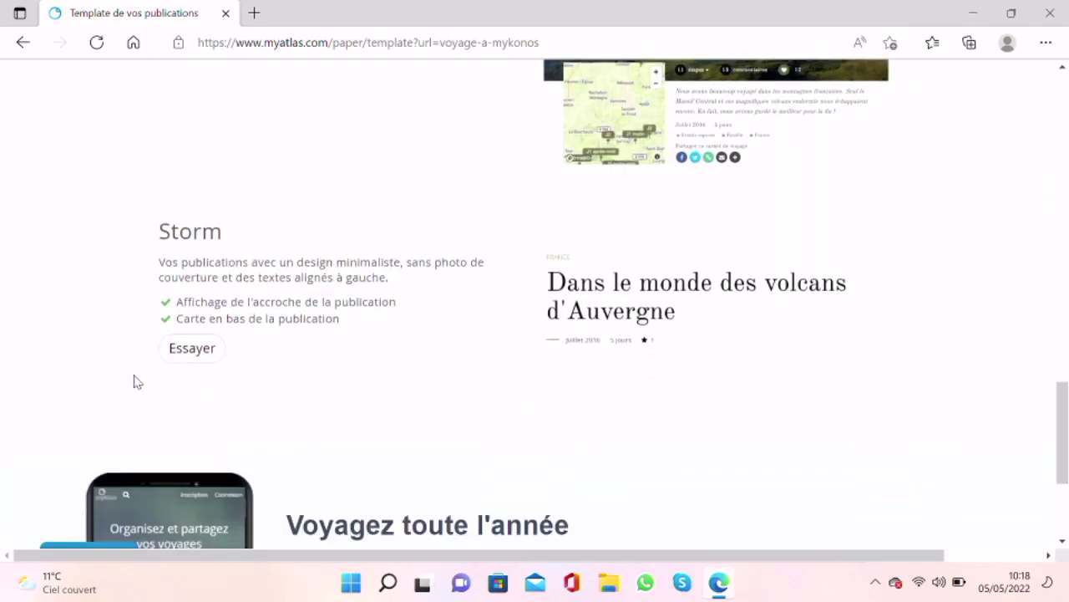
{"action": "scroll", "coordinate": [138, 382], "scroll_direction": "up", "scroll_amount": 1}
{"action": "scroll", "coordinate": [138, 381], "scroll_direction": "up", "scroll_amount": 6}
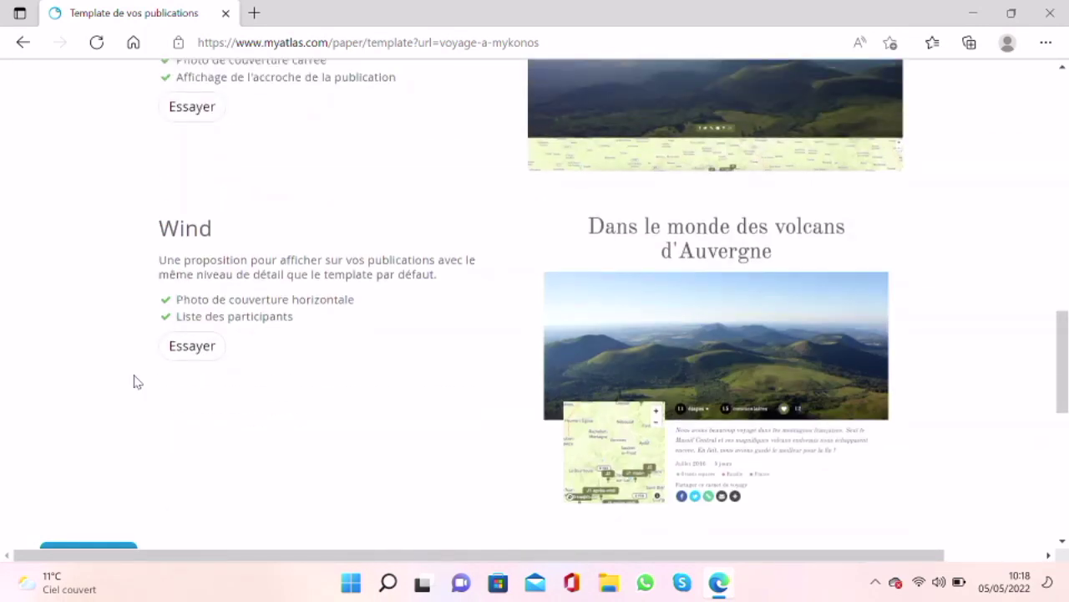
{"action": "scroll", "coordinate": [704, 251], "scroll_direction": "up", "scroll_amount": 4}
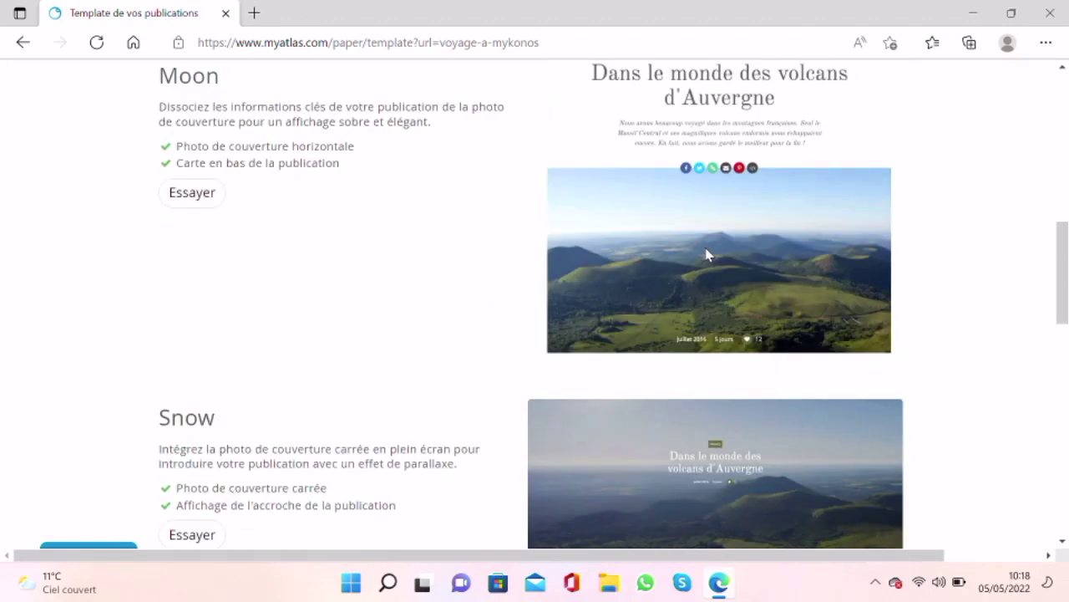
{"action": "left_click", "coordinate": [191, 194]}
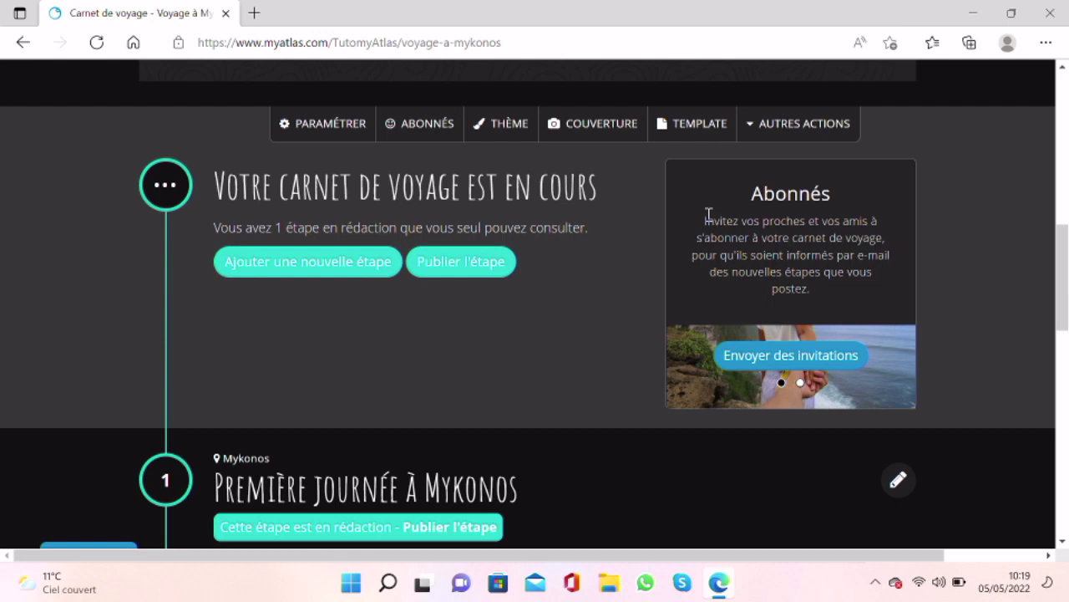
{"action": "left_click_drag", "start_coordinate": [707, 215], "coordinate": [889, 244]}
{"action": "left_click", "coordinate": [786, 356]}
{"action": "scroll", "coordinate": [567, 380], "scroll_direction": "down", "scroll_amount": 3}
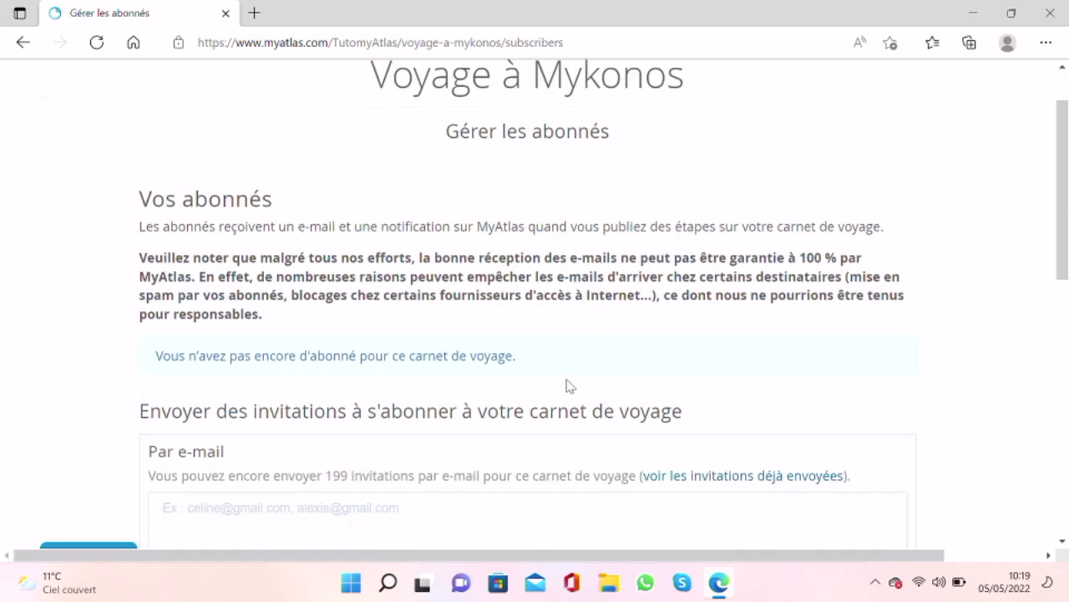
{"action": "left_click", "coordinate": [320, 413]}
{"action": "left_click", "coordinate": [320, 413]}
{"action": "left_click", "coordinate": [321, 413]}
{"action": "left_click", "coordinate": [275, 427]}
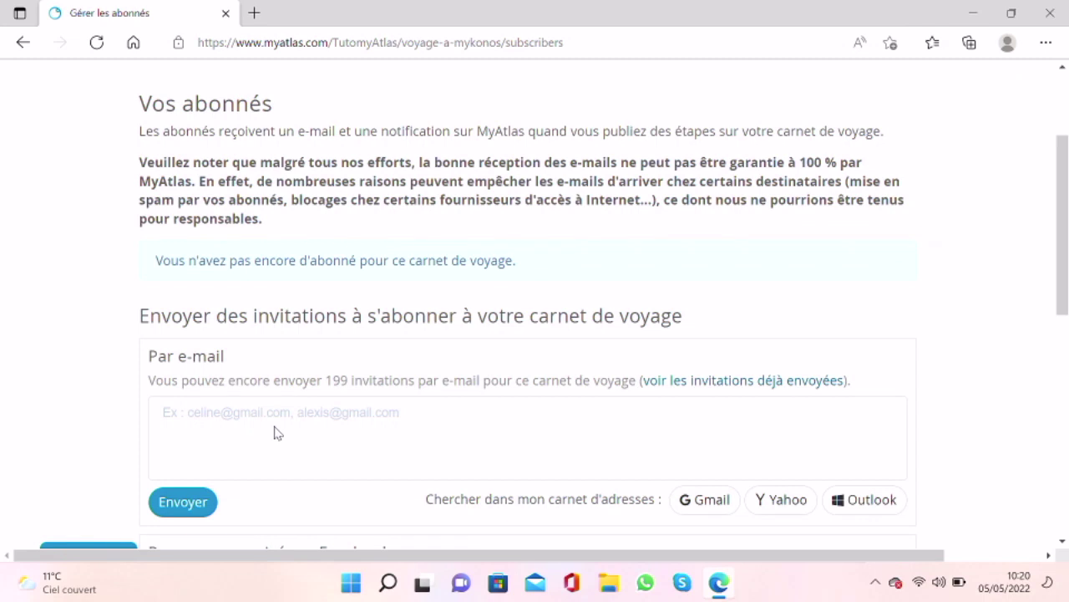
{"action": "scroll", "coordinate": [255, 444], "scroll_direction": "down", "scroll_amount": 2}
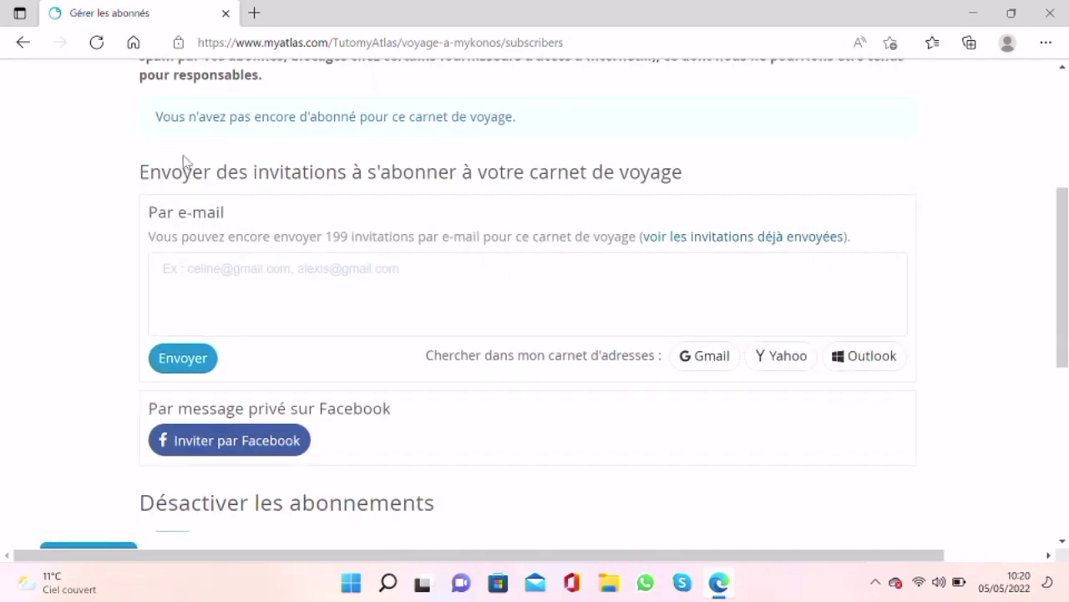
{"action": "key", "text": "alt+Left"}
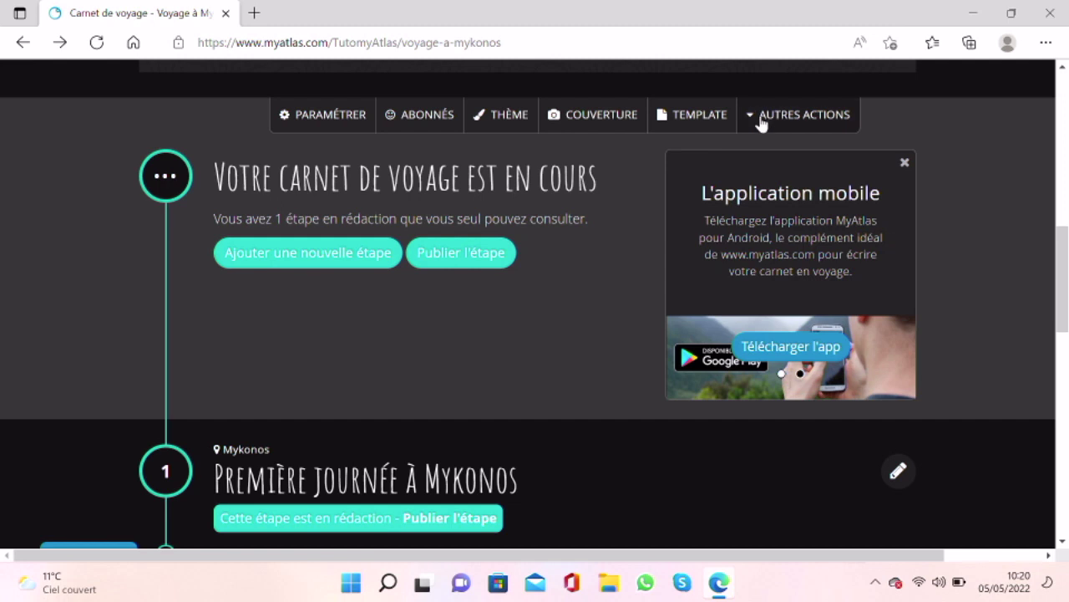
{"action": "left_click", "coordinate": [752, 115]}
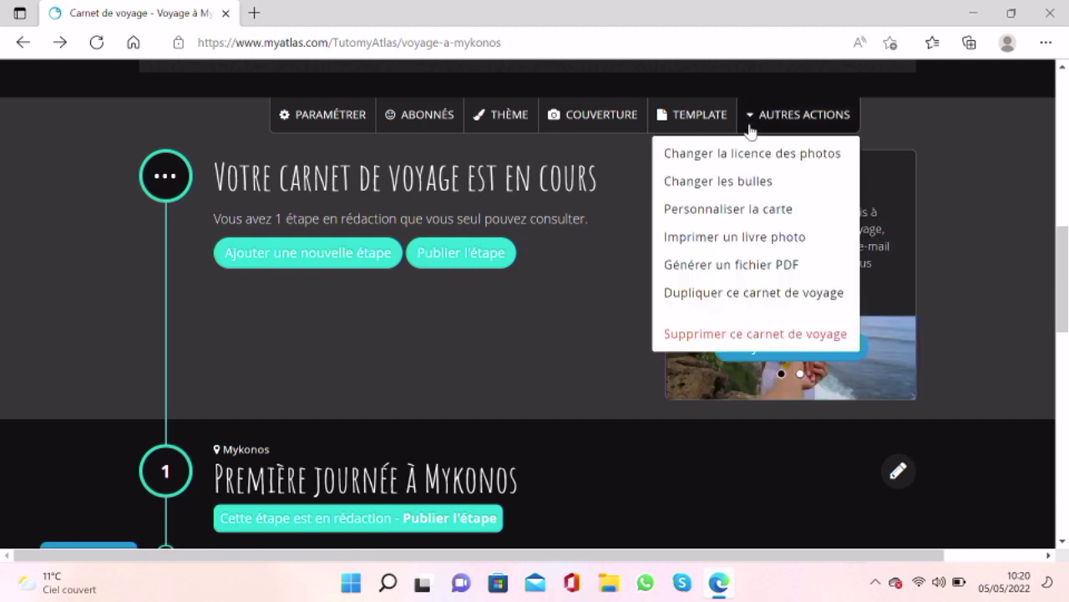
Step: Set step bubbles to Un jour relatif with Jour 1 toute la journée for the Mykonos step
{"action": "left_click", "coordinate": [741, 181]}
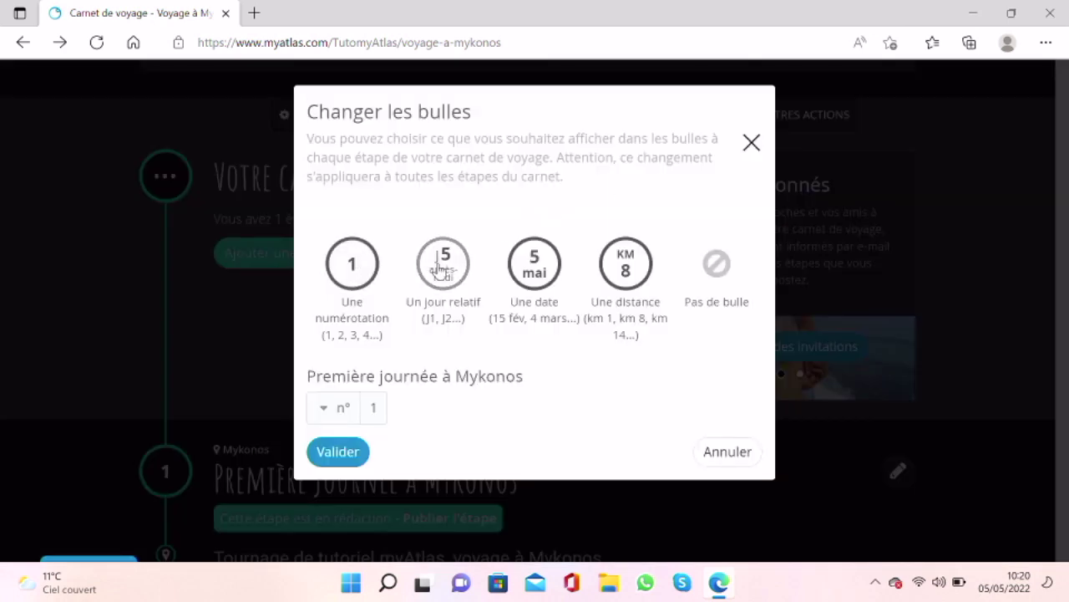
{"action": "left_click", "coordinate": [441, 270]}
{"action": "left_click", "coordinate": [541, 268]}
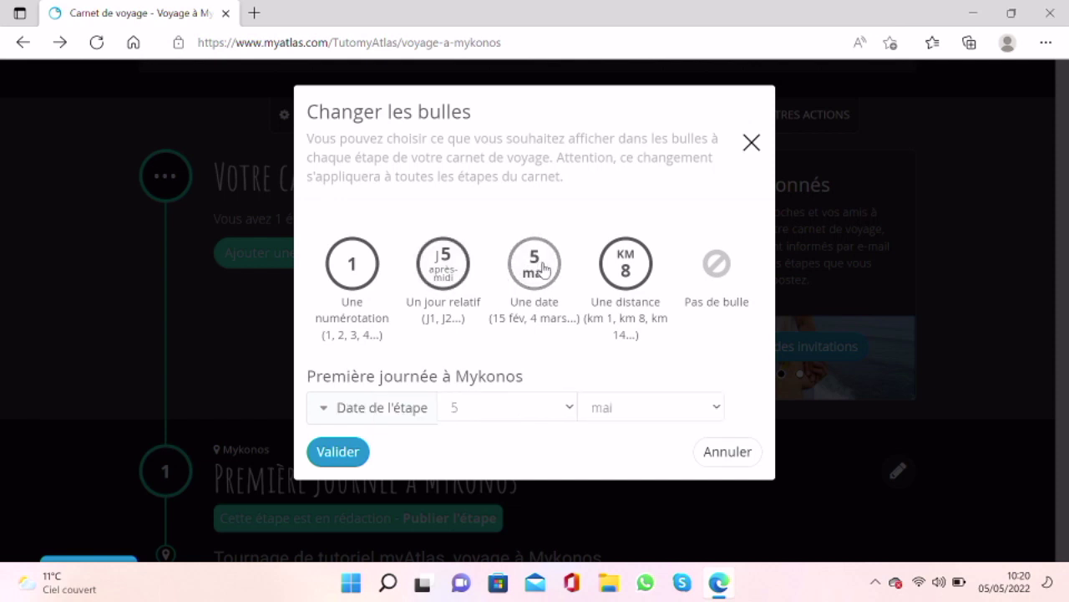
{"action": "left_click", "coordinate": [620, 268]}
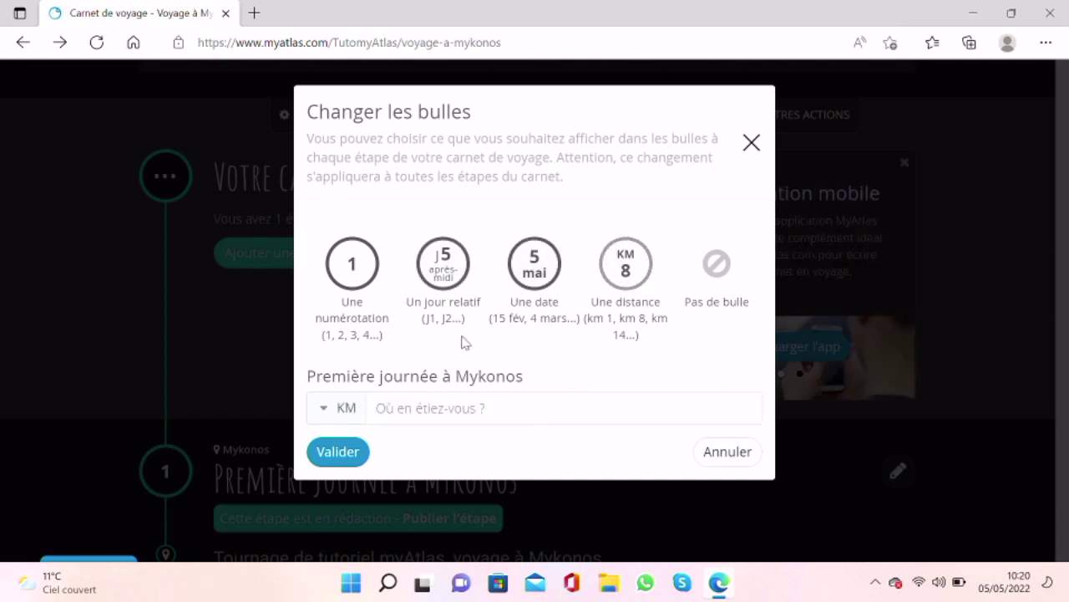
{"action": "left_click", "coordinate": [716, 272]}
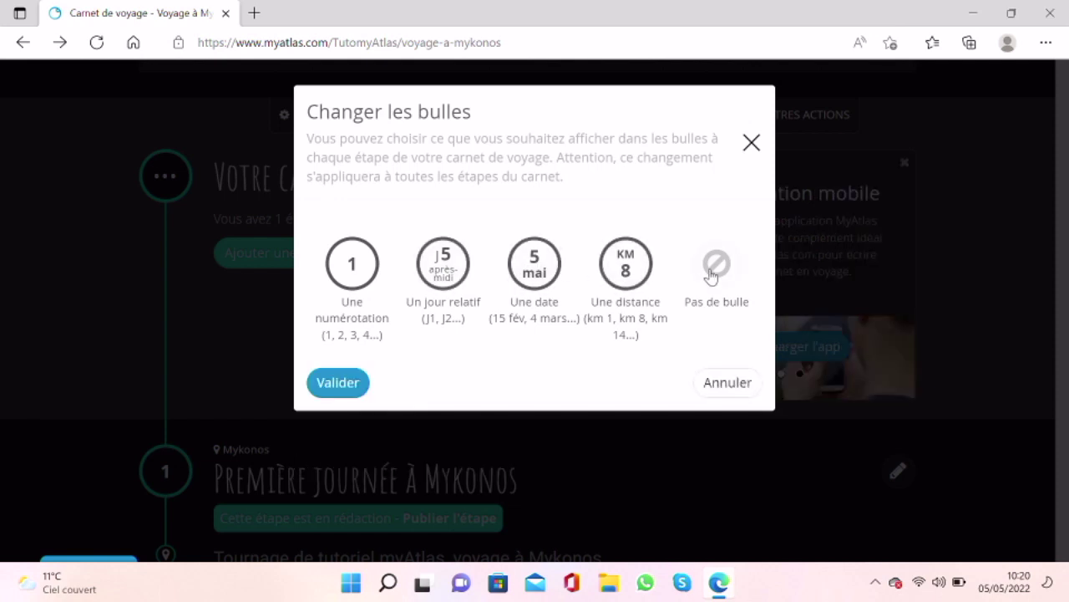
{"action": "left_click", "coordinate": [441, 274]}
{"action": "left_click", "coordinate": [405, 410]}
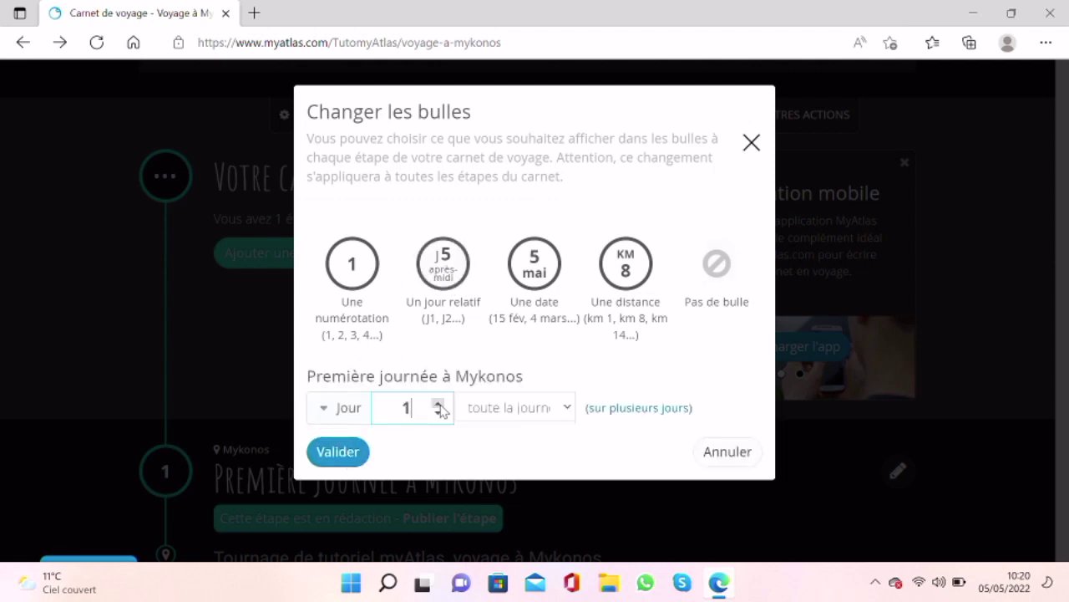
{"action": "left_click", "coordinate": [520, 418]}
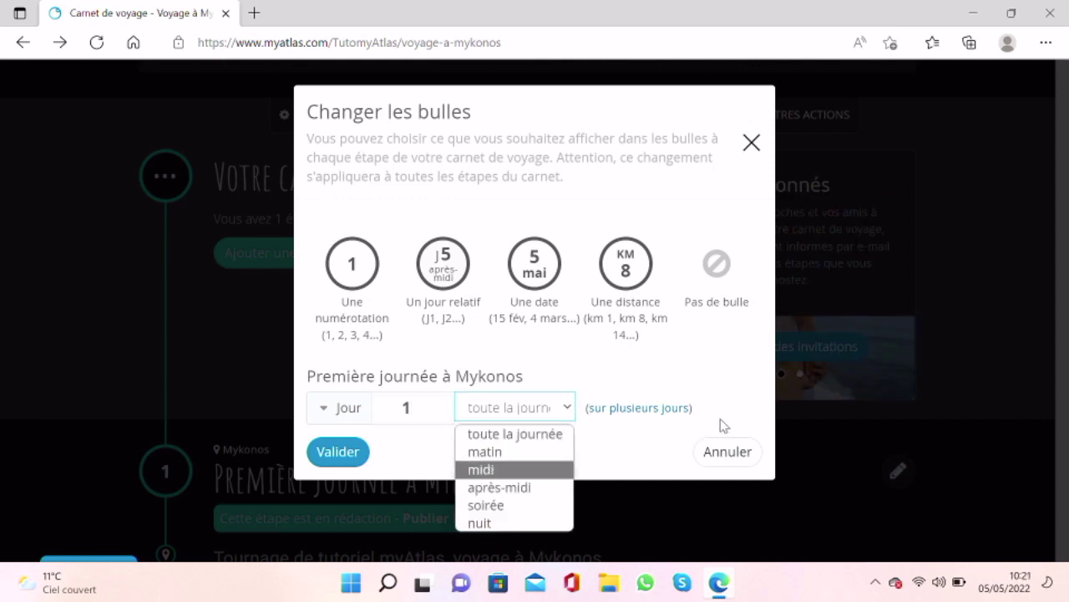
{"action": "left_click", "coordinate": [329, 461]}
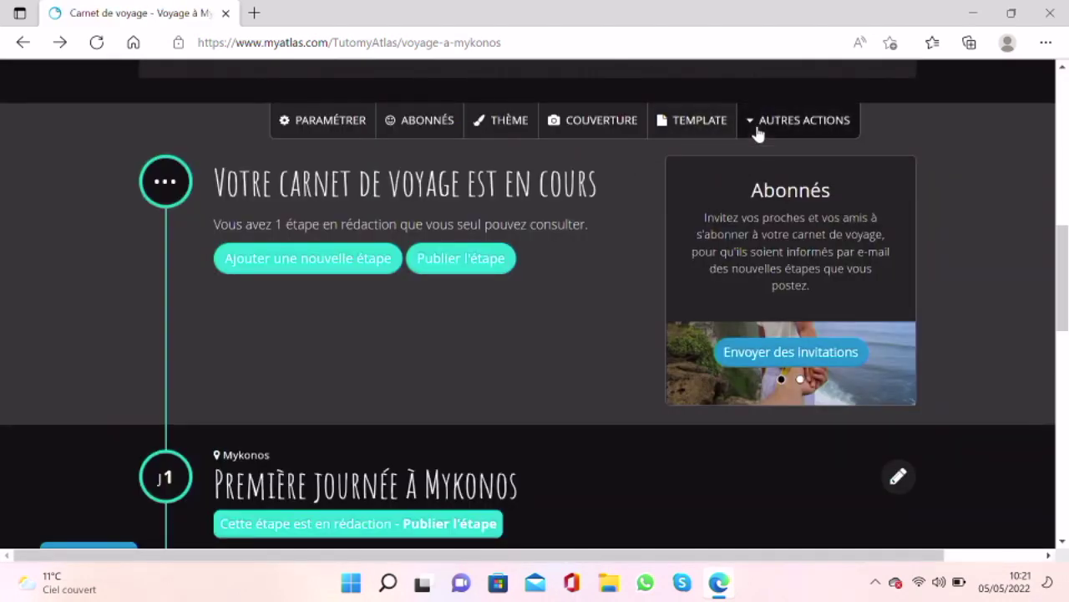
{"action": "left_click", "coordinate": [758, 131]}
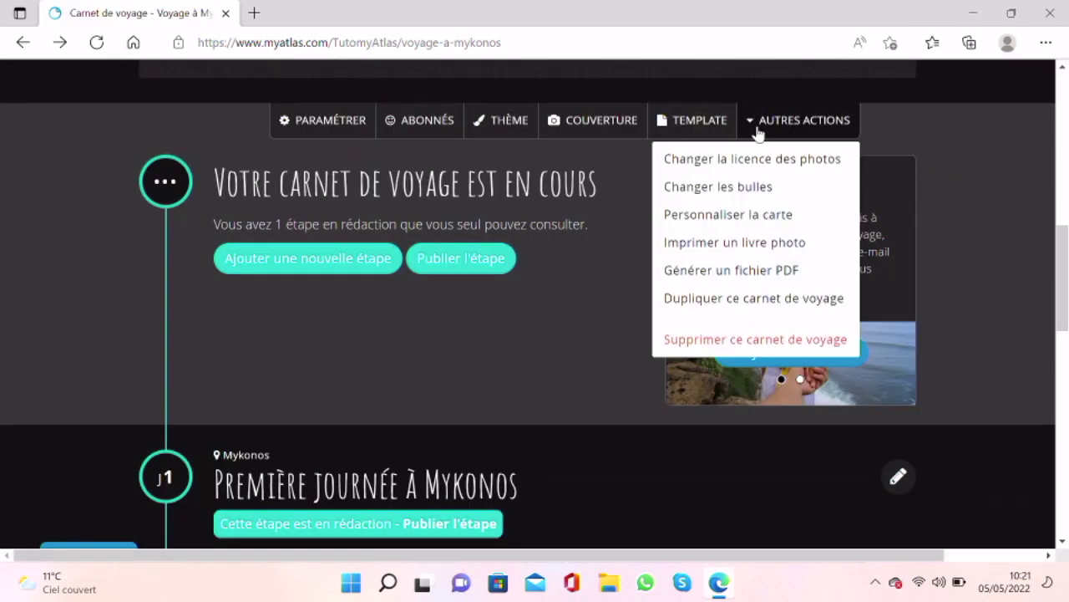
{"action": "left_click", "coordinate": [715, 218]}
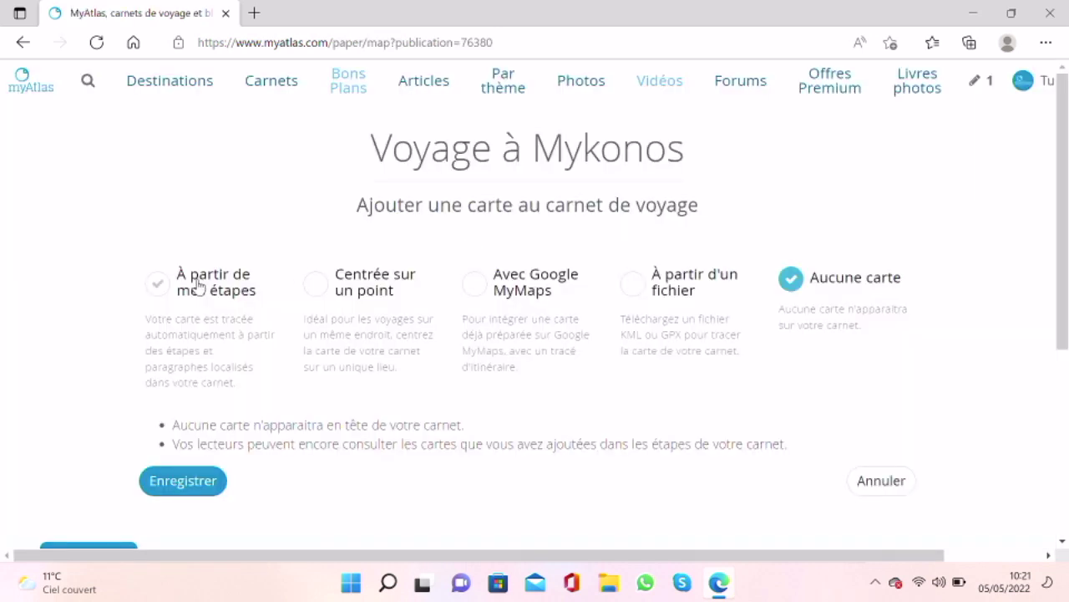
{"action": "left_click", "coordinate": [195, 288]}
{"action": "scroll", "coordinate": [196, 287], "scroll_direction": "down", "scroll_amount": 3}
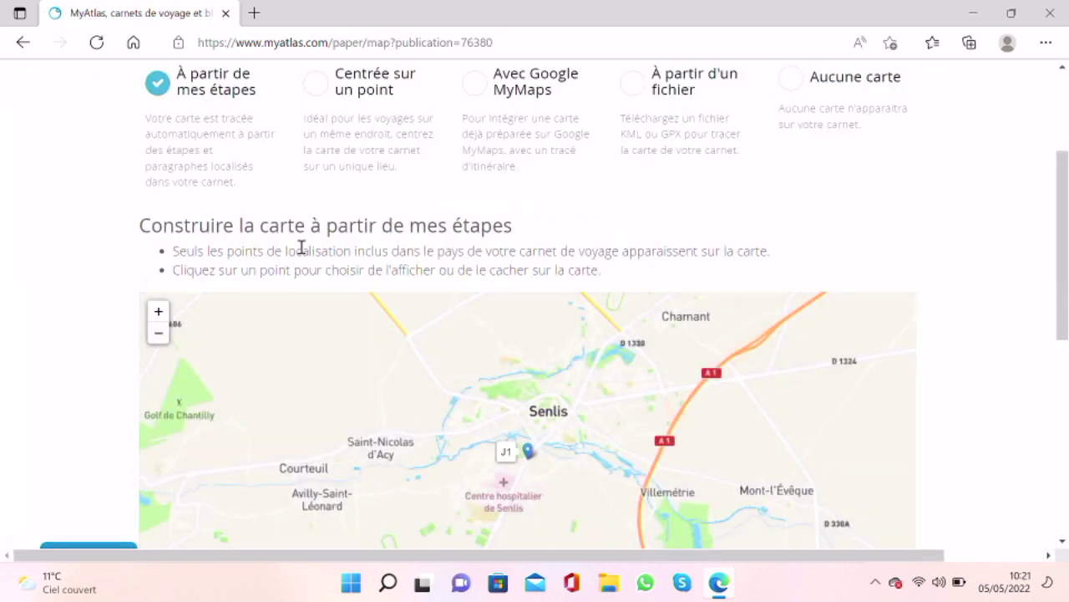
{"action": "scroll", "coordinate": [298, 245], "scroll_direction": "down", "scroll_amount": 2}
{"action": "scroll", "coordinate": [299, 244], "scroll_direction": "down", "scroll_amount": 2}
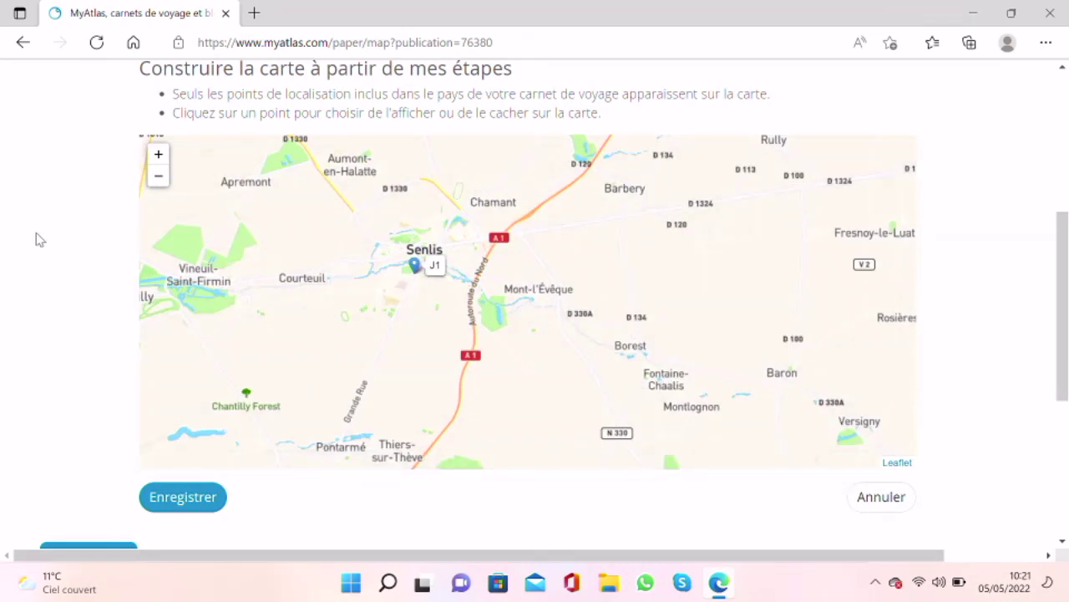
{"action": "scroll", "coordinate": [36, 240], "scroll_direction": "up", "scroll_amount": 3}
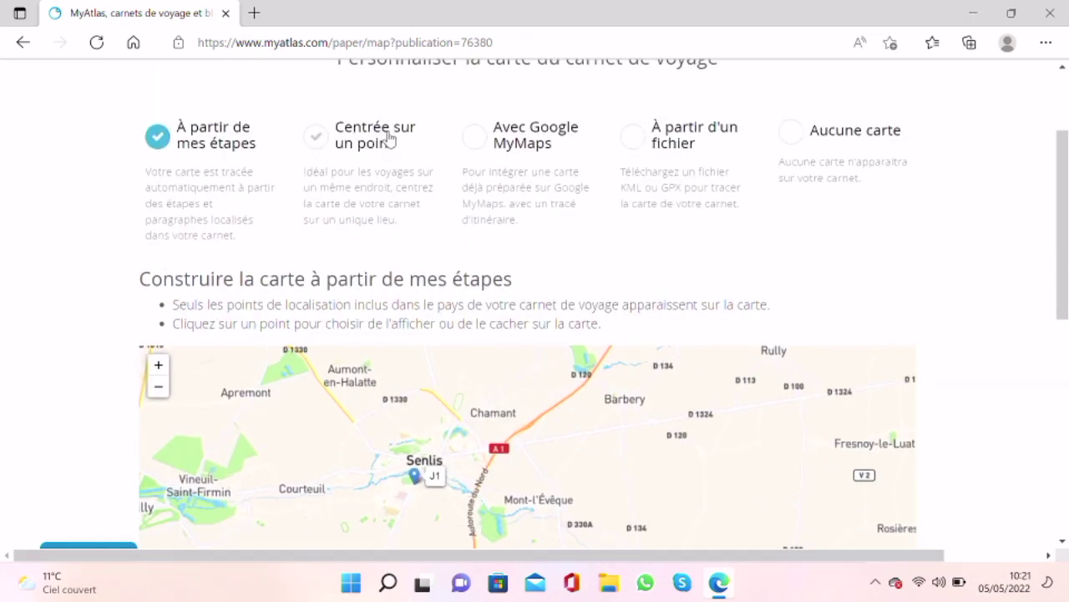
{"action": "left_click", "coordinate": [355, 140]}
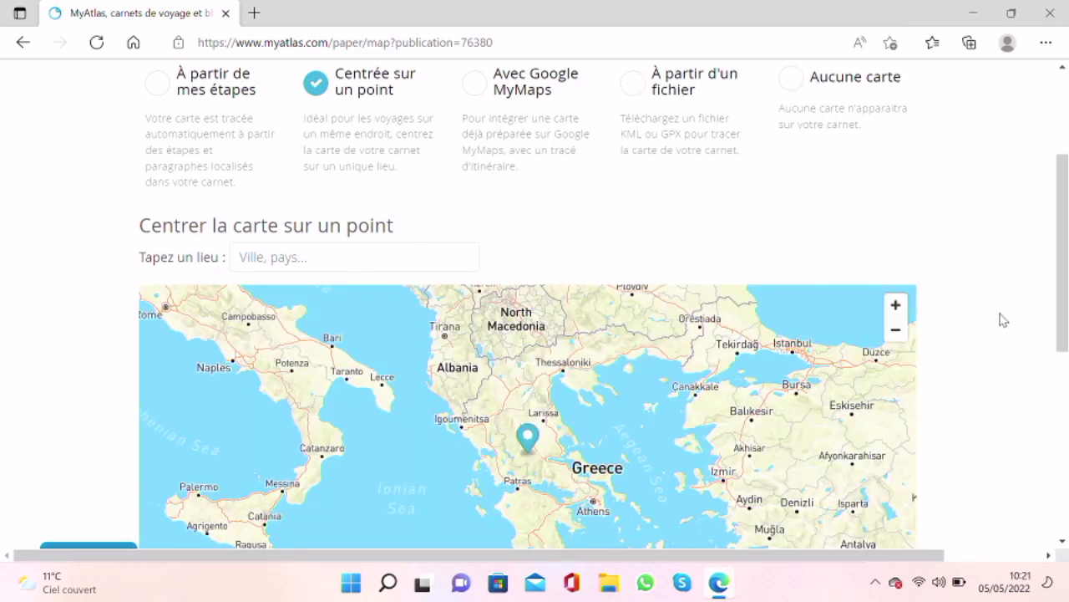
{"action": "scroll", "coordinate": [1002, 320], "scroll_direction": "down", "scroll_amount": 6}
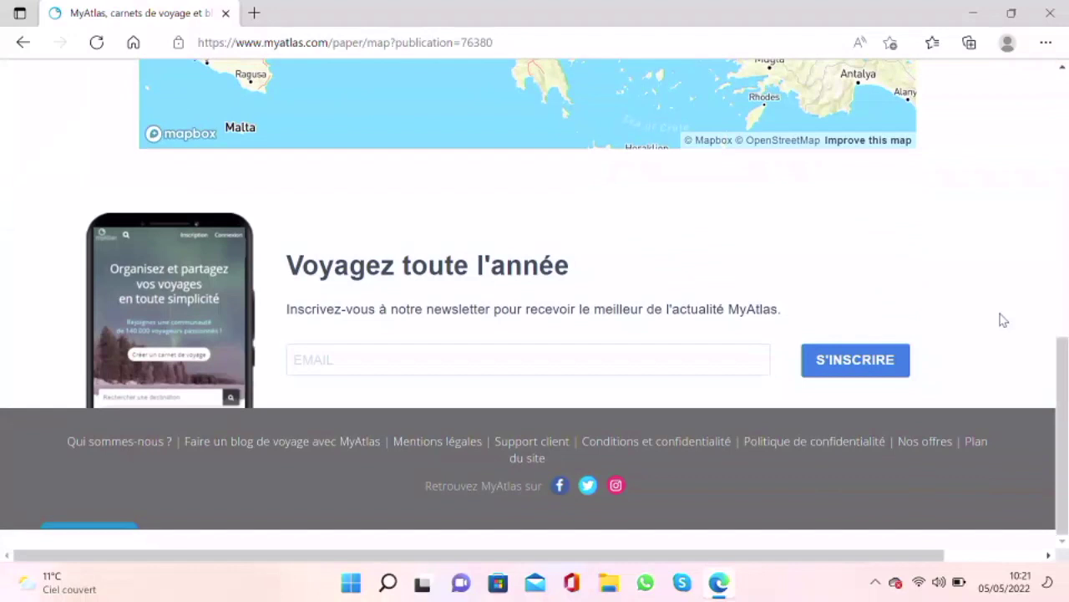
{"action": "scroll", "coordinate": [1003, 320], "scroll_direction": "up", "scroll_amount": 8}
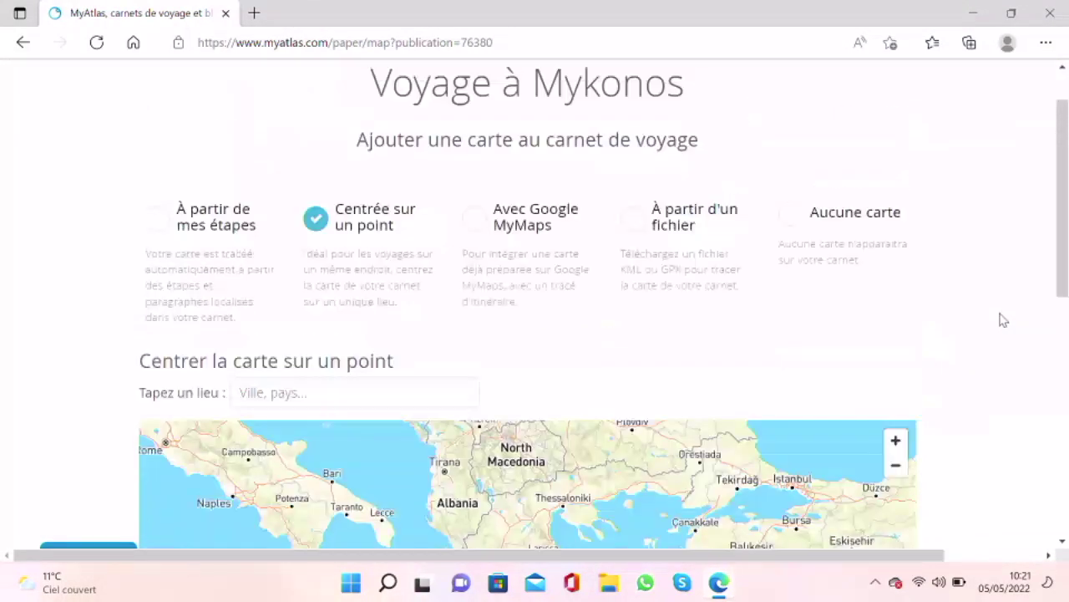
{"action": "scroll", "coordinate": [1002, 320], "scroll_direction": "down", "scroll_amount": 2}
{"action": "scroll", "coordinate": [1002, 320], "scroll_direction": "up", "scroll_amount": 1}
{"action": "left_click", "coordinate": [25, 43]}
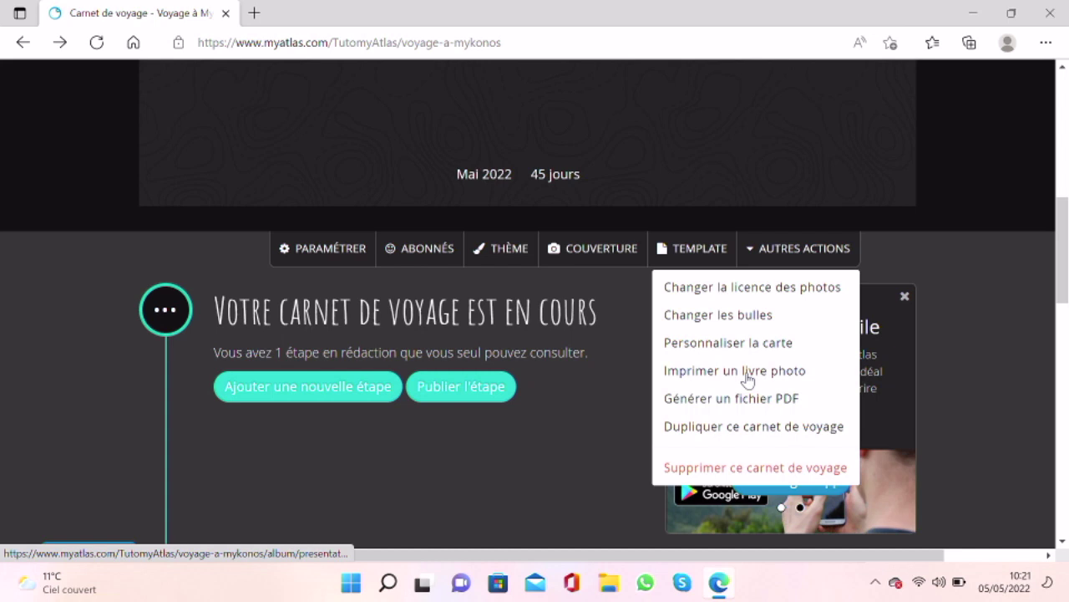
{"action": "left_click", "coordinate": [699, 378]}
{"action": "scroll", "coordinate": [698, 379], "scroll_direction": "down", "scroll_amount": 2}
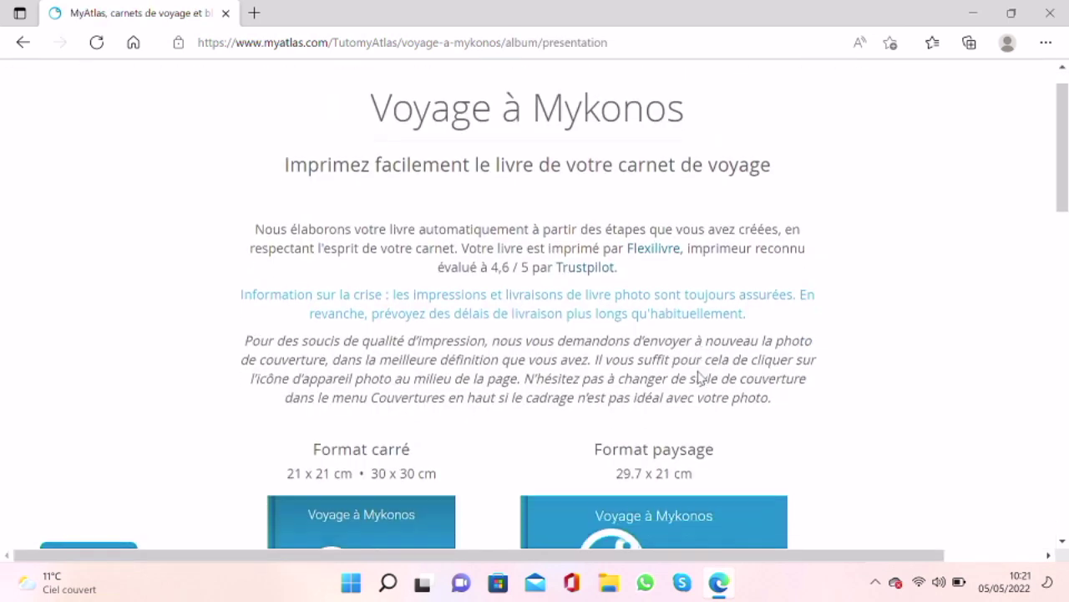
{"action": "scroll", "coordinate": [698, 378], "scroll_direction": "down", "scroll_amount": 2}
{"action": "scroll", "coordinate": [200, 414], "scroll_direction": "down", "scroll_amount": 2}
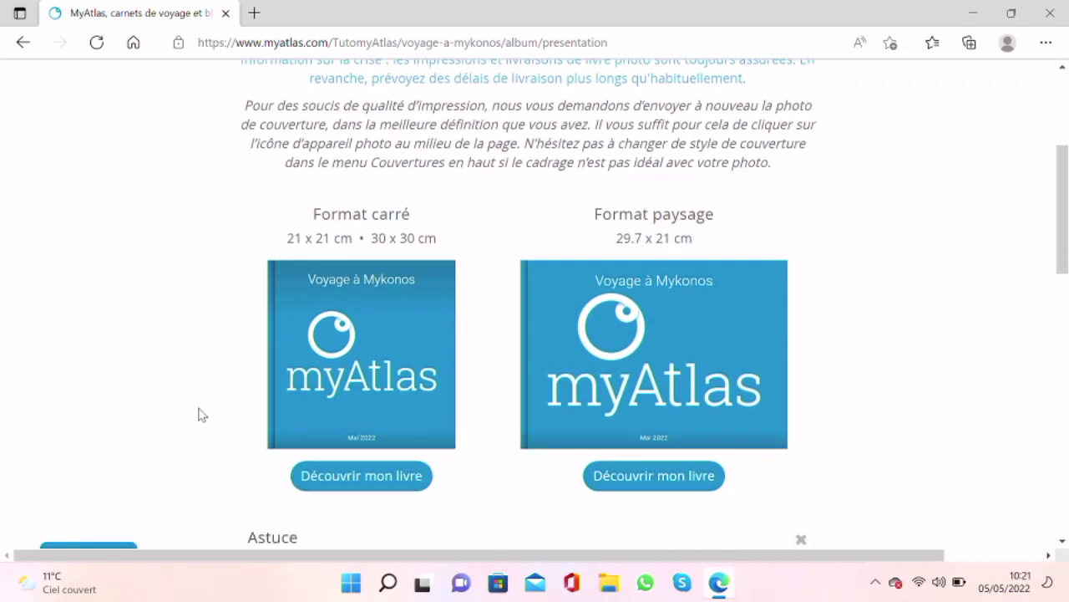
{"action": "scroll", "coordinate": [201, 413], "scroll_direction": "down", "scroll_amount": 3}
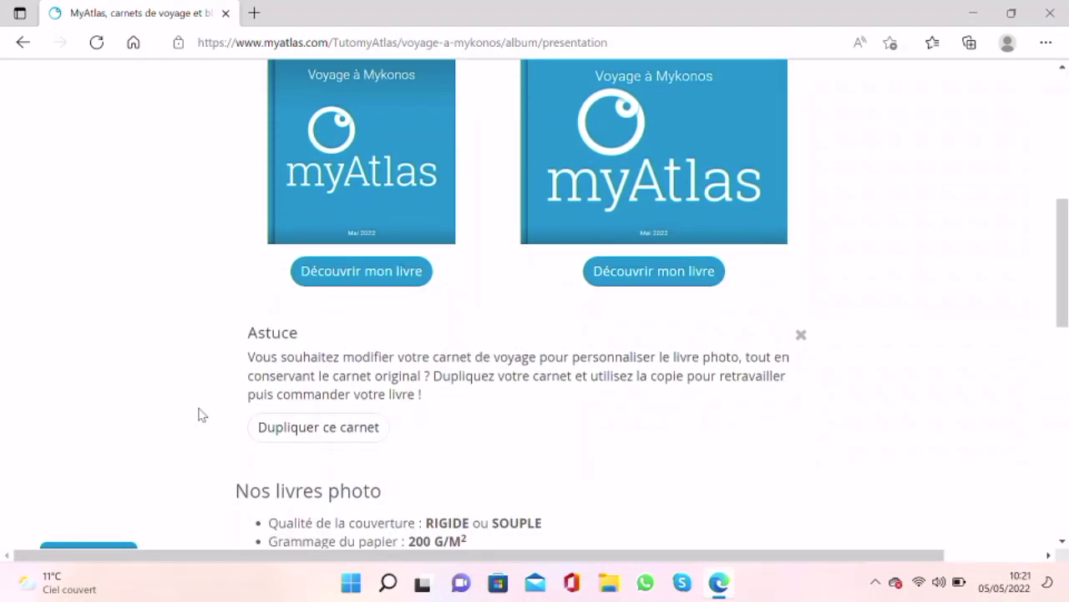
{"action": "scroll", "coordinate": [201, 413], "scroll_direction": "down", "scroll_amount": 5}
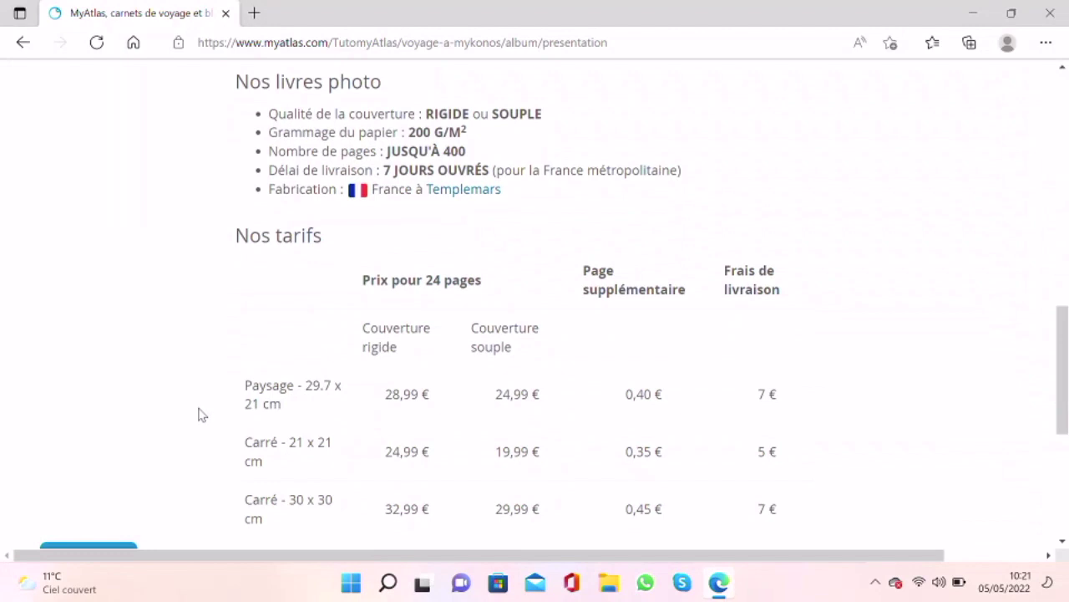
{"action": "scroll", "coordinate": [200, 414], "scroll_direction": "down", "scroll_amount": 3}
{"action": "key", "text": "alt+Left"}
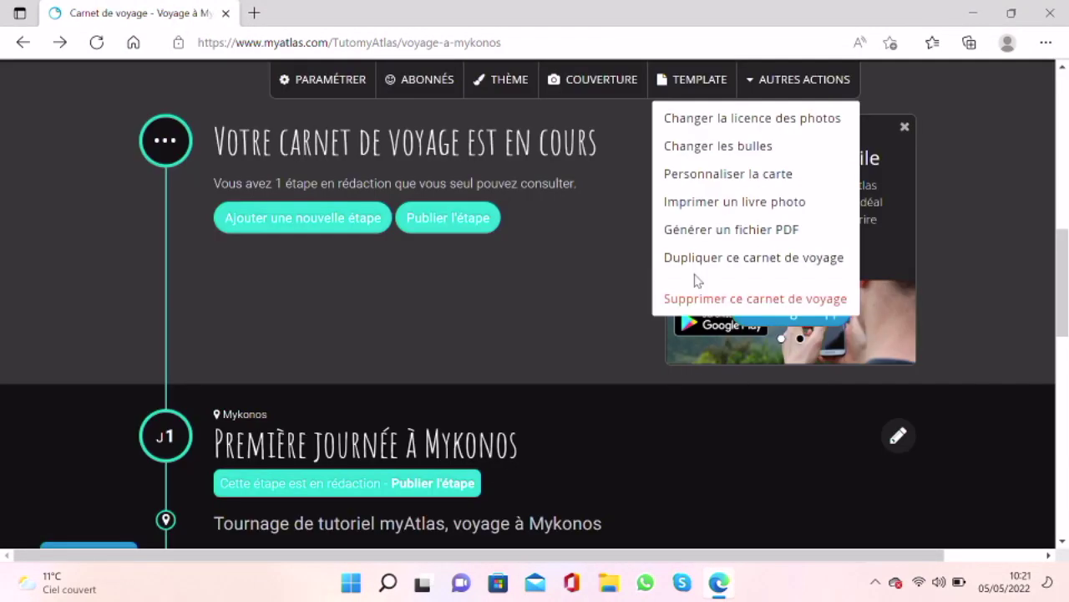